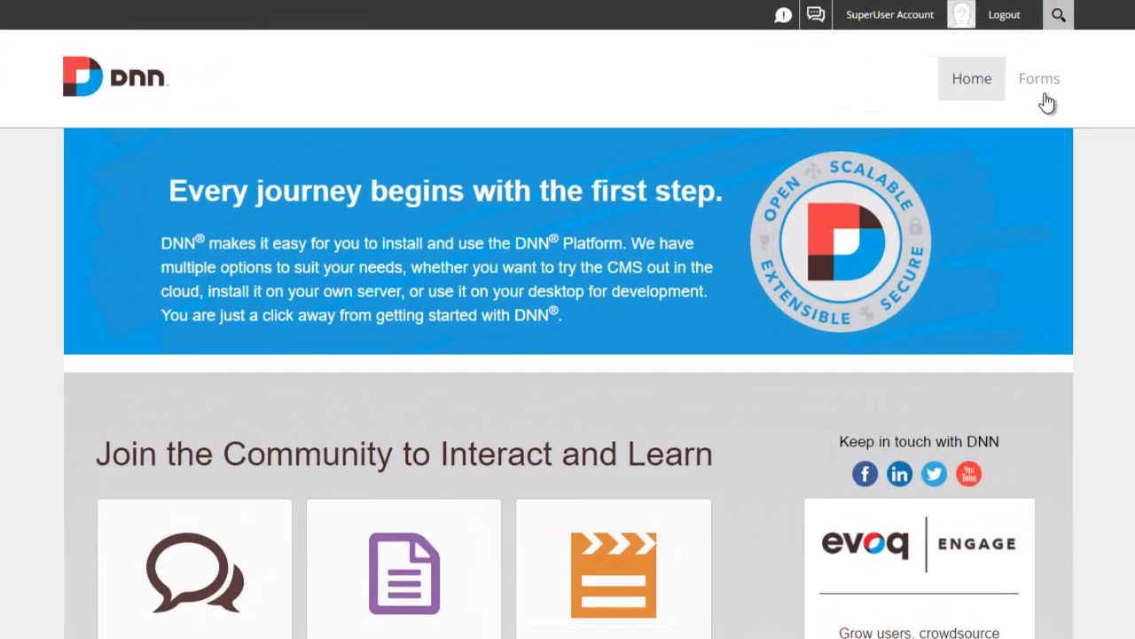
Step: Go to the site's Forms page, which shows the Live Forms welcome panel
{"action": "left_click", "coordinate": [899, 113]}
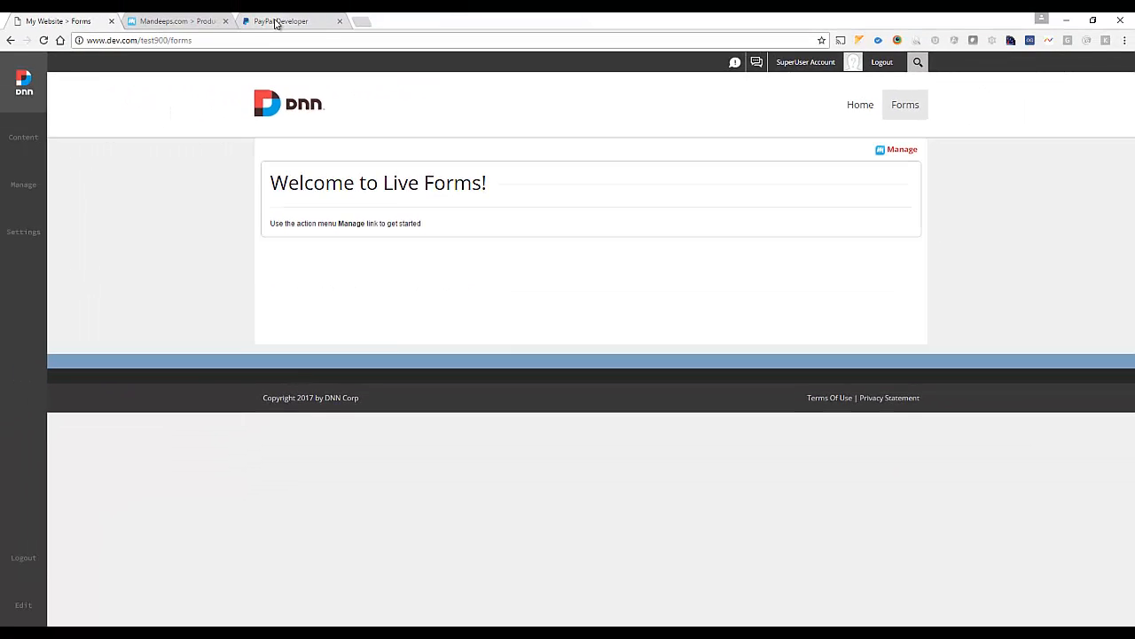
Step: Switch to PayPal Developer and bring up the dashboard's My Apps & Credentials list
{"action": "left_click", "coordinate": [277, 21]}
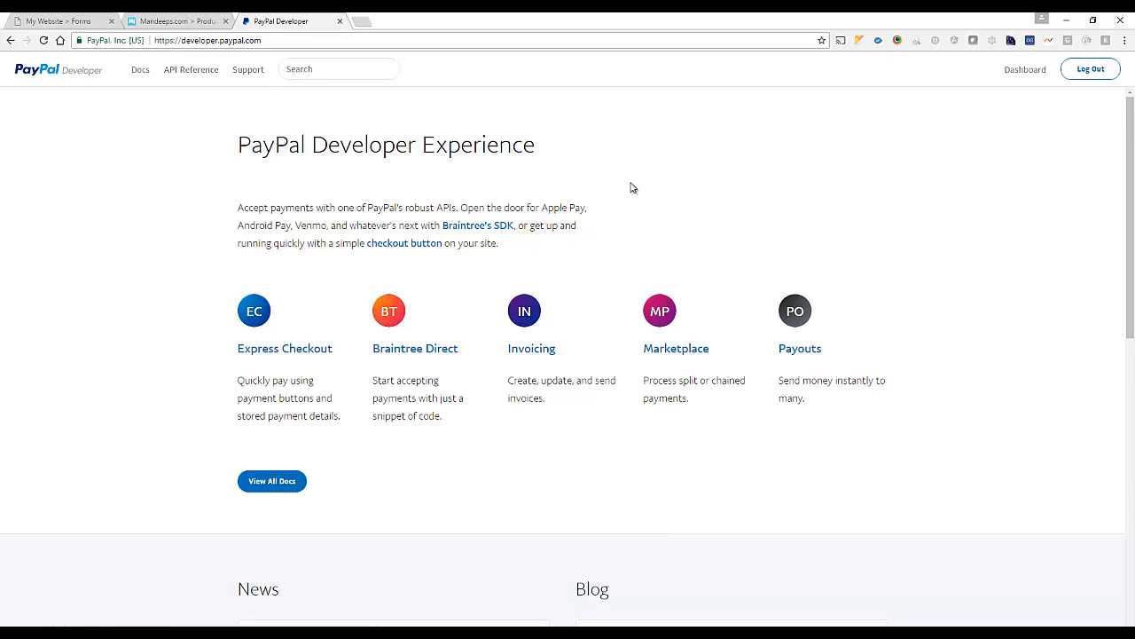
{"action": "left_click", "coordinate": [1020, 70]}
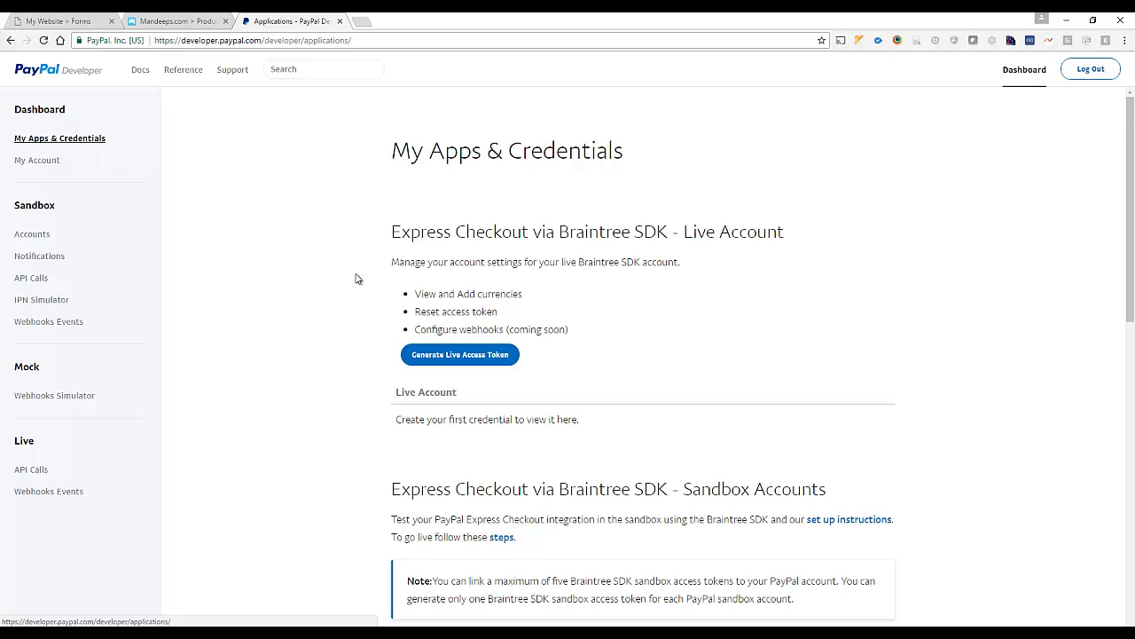
{"action": "scroll", "coordinate": [339, 313], "scroll_direction": "down", "scroll_amount": 2}
{"action": "scroll", "coordinate": [339, 313], "scroll_direction": "down", "scroll_amount": 4}
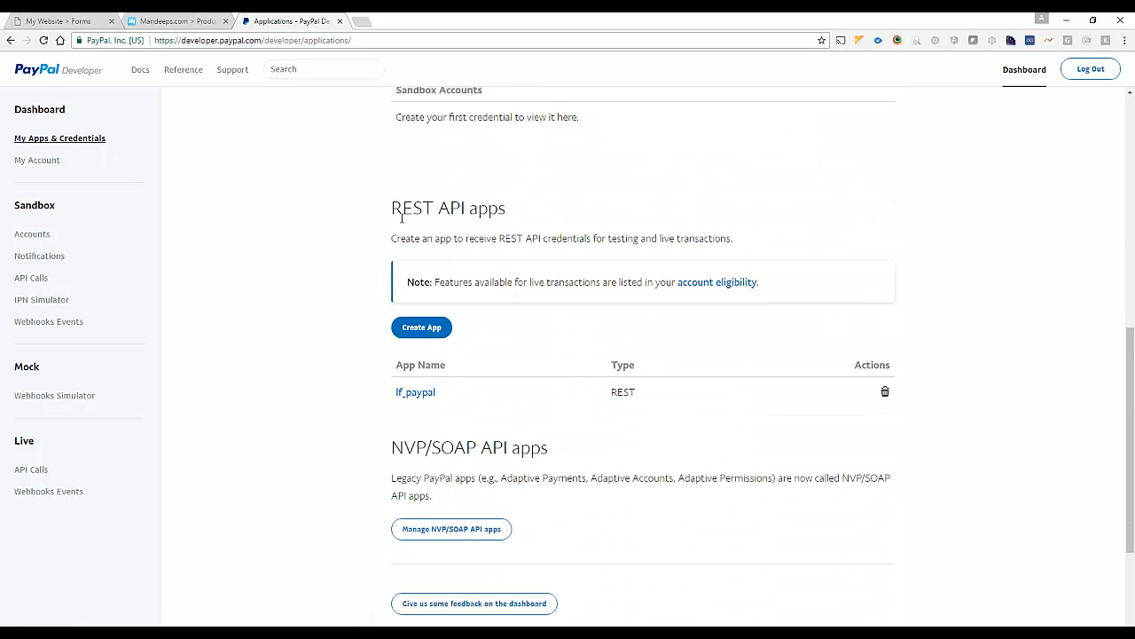
{"action": "left_click_drag", "start_coordinate": [401, 217], "coordinate": [482, 217]}
{"action": "left_click", "coordinate": [481, 217]}
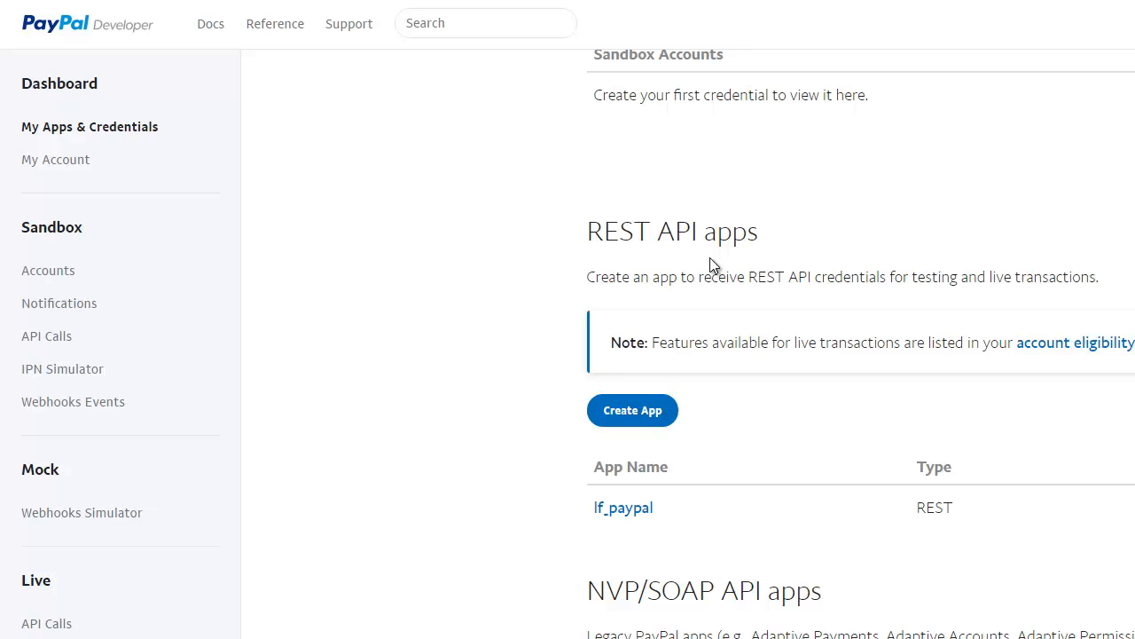
{"action": "left_click", "coordinate": [663, 410]}
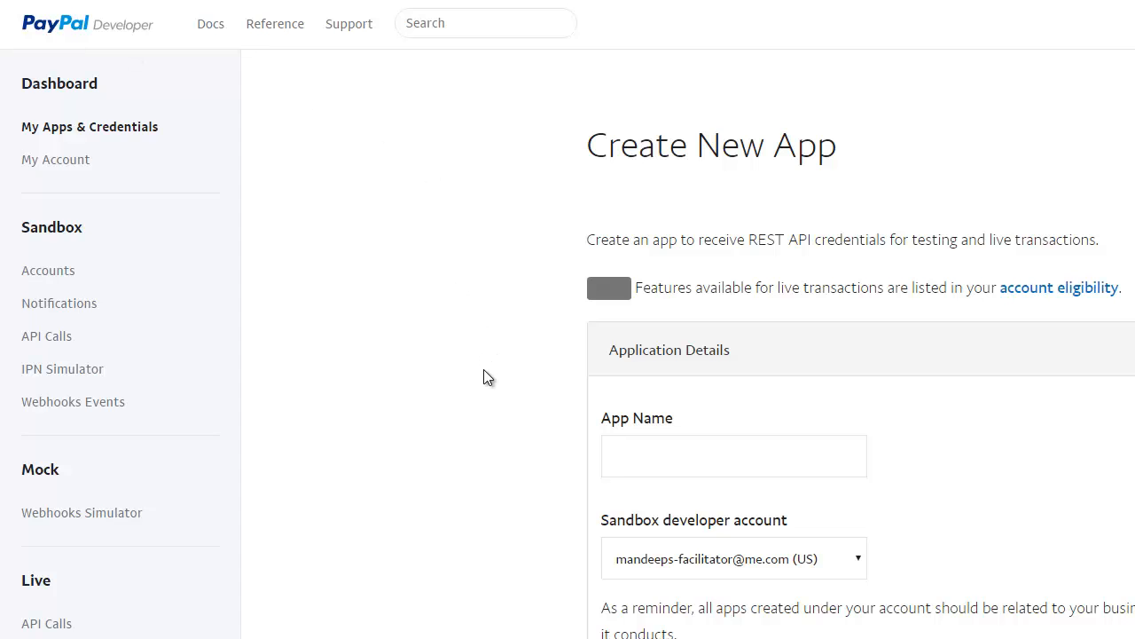
Step: Open the lf_paypal app and reveal its sandbox client secret
{"action": "scroll", "coordinate": [414, 391], "scroll_direction": "down", "scroll_amount": 5}
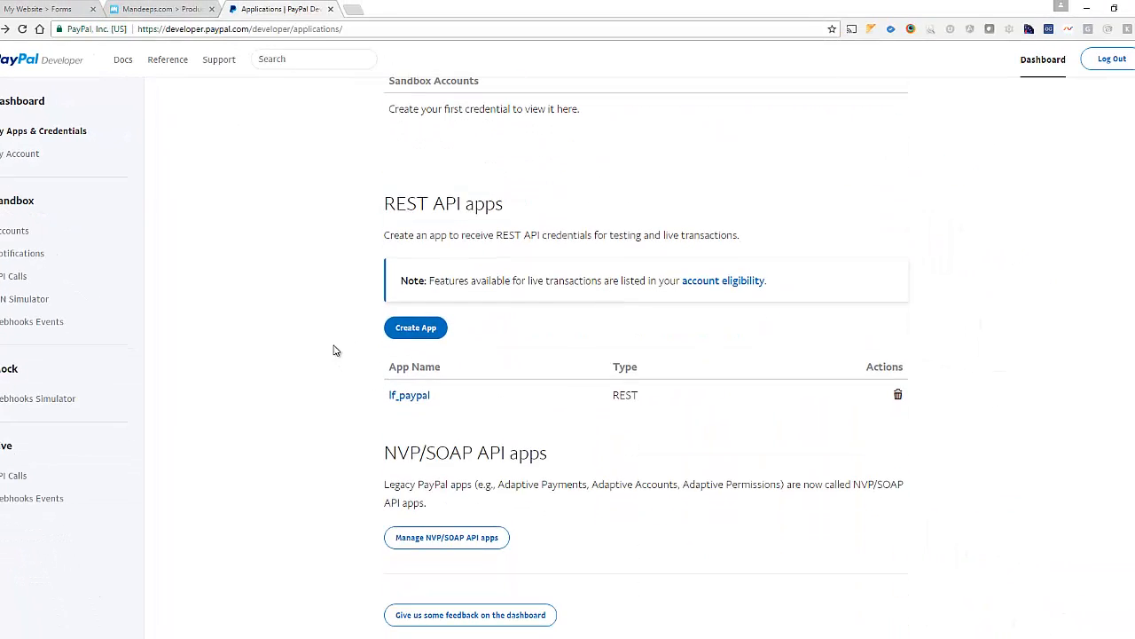
{"action": "left_click", "coordinate": [406, 399]}
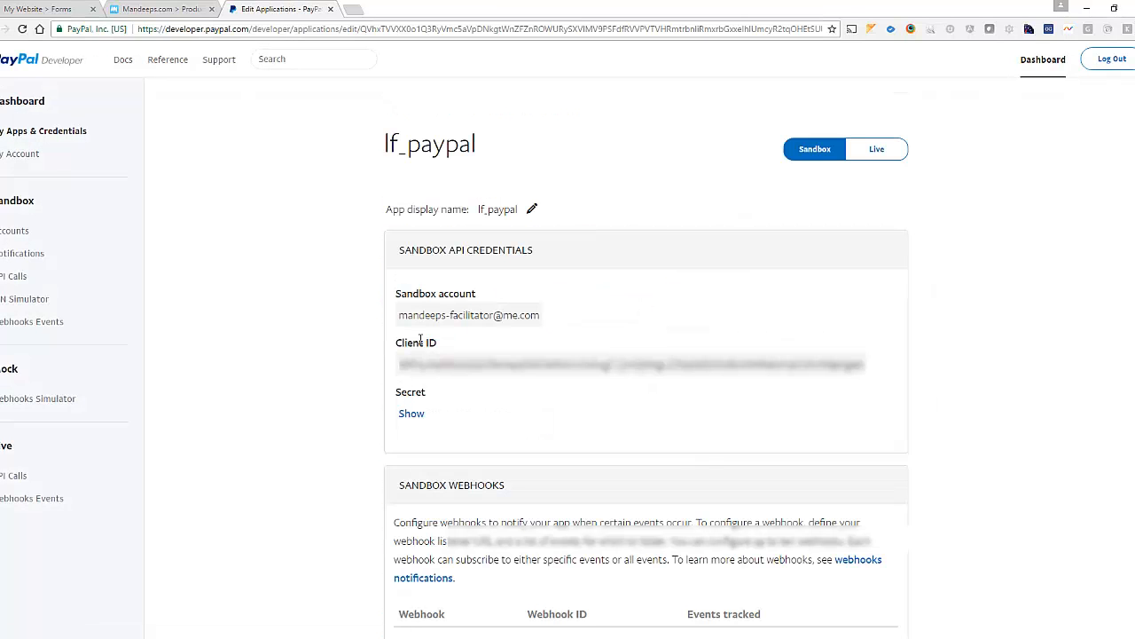
{"action": "left_click", "coordinate": [412, 414]}
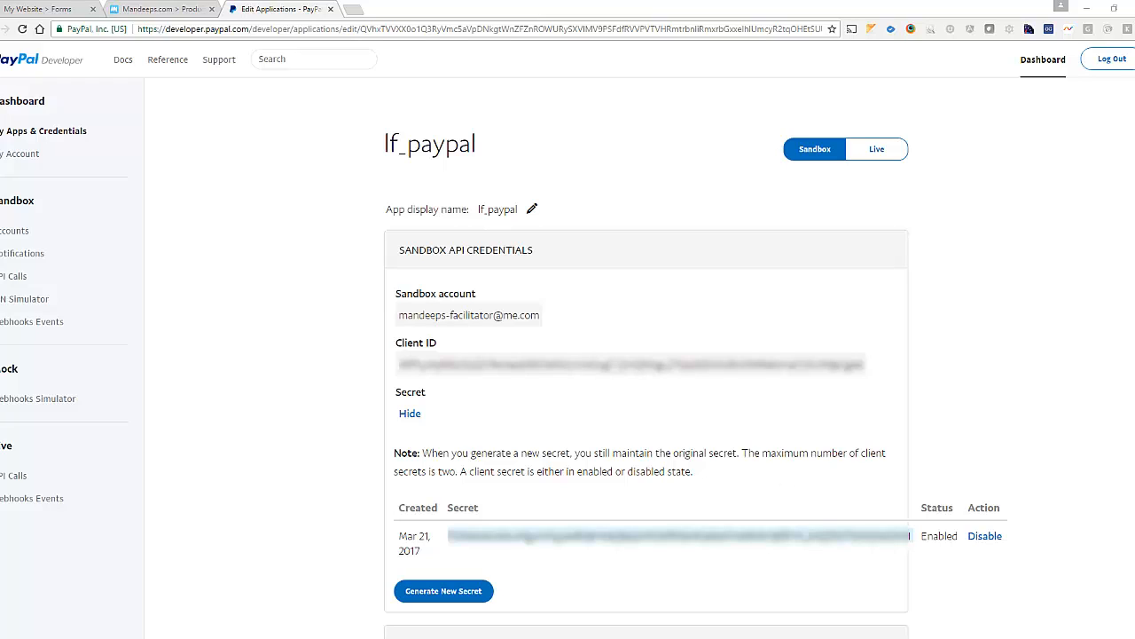
{"action": "left_click", "coordinate": [39, 8]}
Step: Edit the form, add a Dropdown field, and select its placeholder options for replacement
{"action": "left_click", "coordinate": [918, 144]}
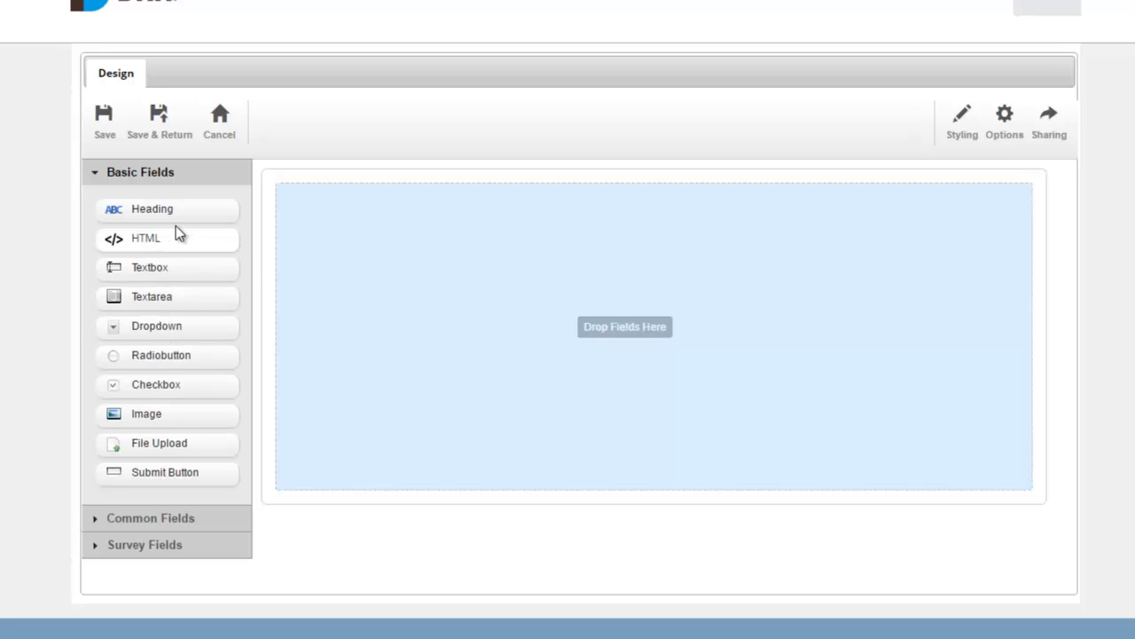
{"action": "left_click_drag", "start_coordinate": [168, 327], "coordinate": [327, 301]}
{"action": "left_click", "coordinate": [322, 198]}
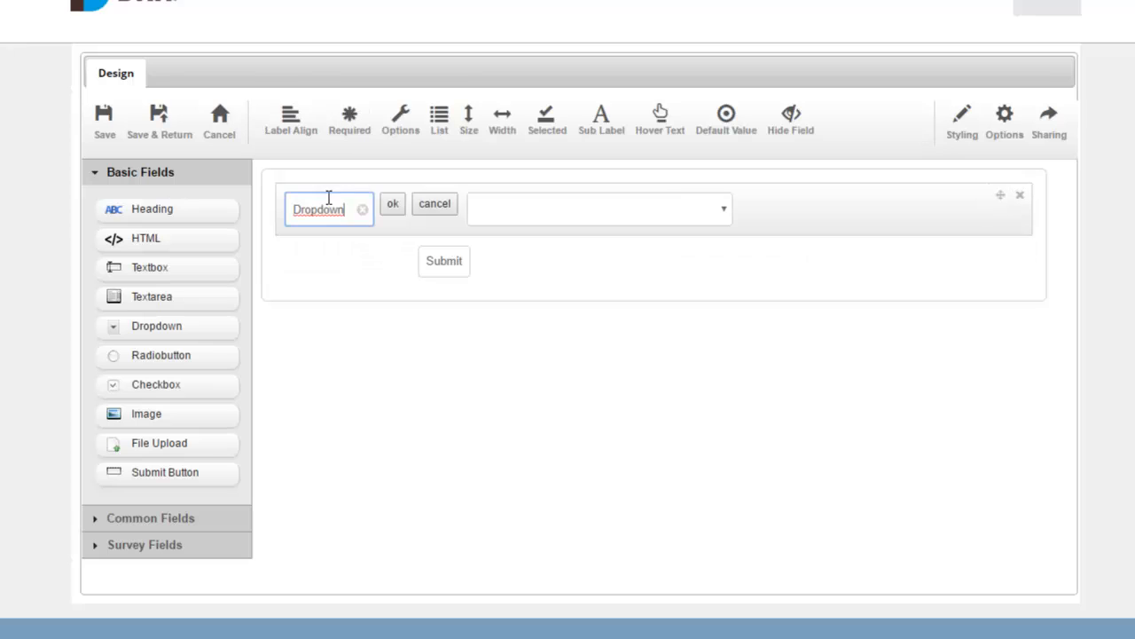
{"action": "left_click", "coordinate": [400, 128]}
{"action": "left_click_drag", "start_coordinate": [444, 214], "coordinate": [393, 162]}
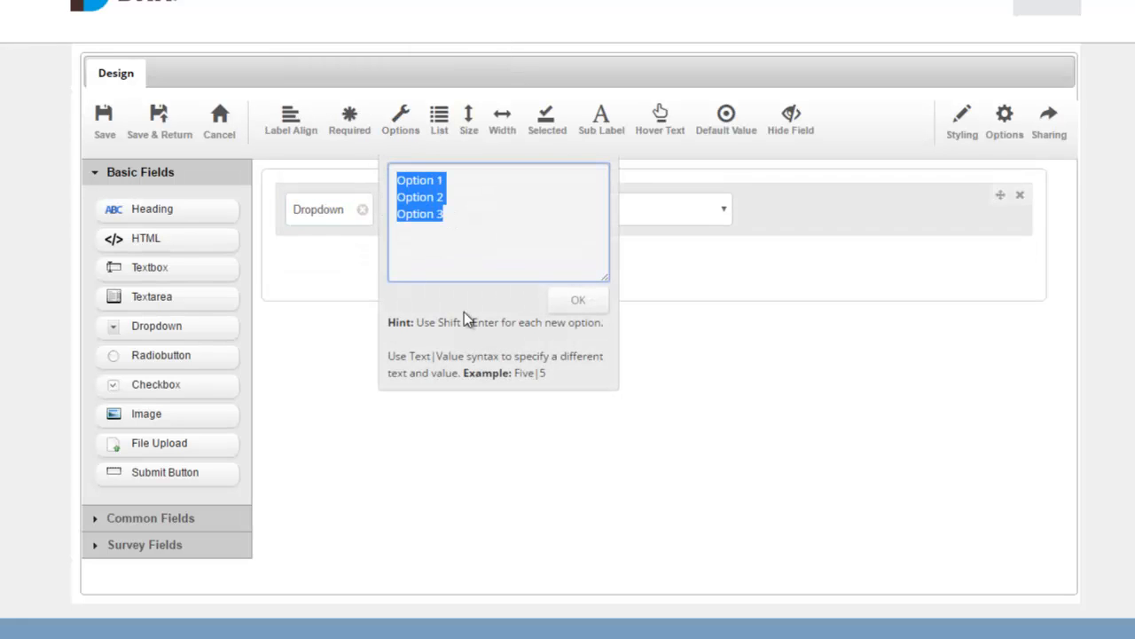
Step: Enter options iPhone 6, iPhone 7 and iPhone 7 Plus with values 500, 750 and 850
{"action": "type", "text": "iPhone"}
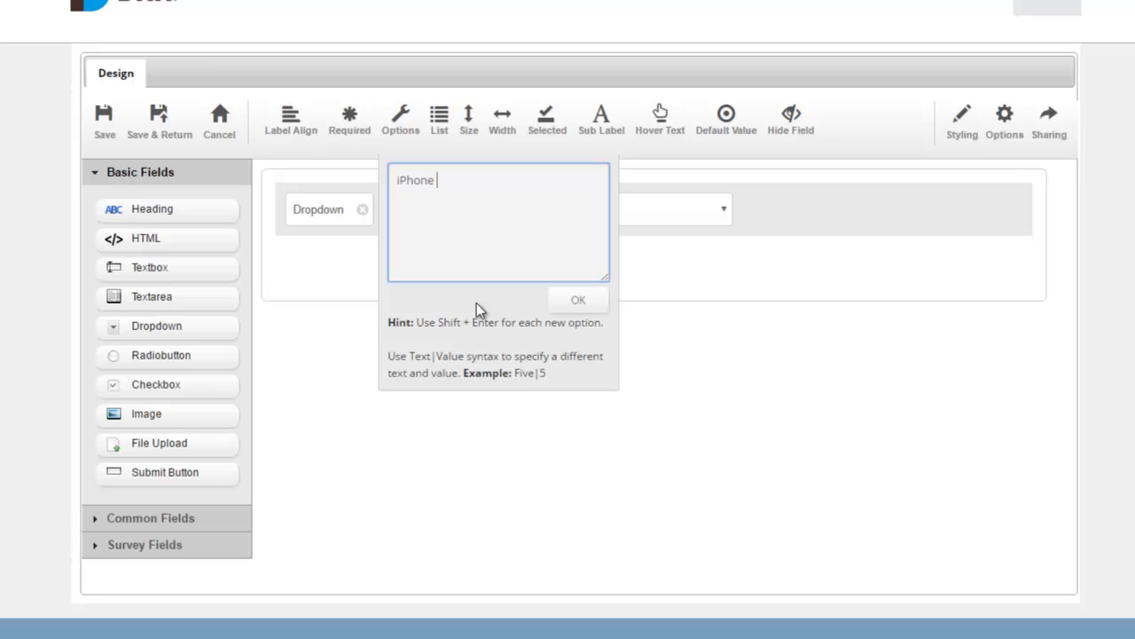
{"action": "type", "text": " 6"}
{"action": "key", "text": "shift+Return"}
{"action": "type", "text": "iPhone 7"}
{"action": "key", "text": "shift+Return"}
{"action": "type", "text": "iPhone 7 Plus"}
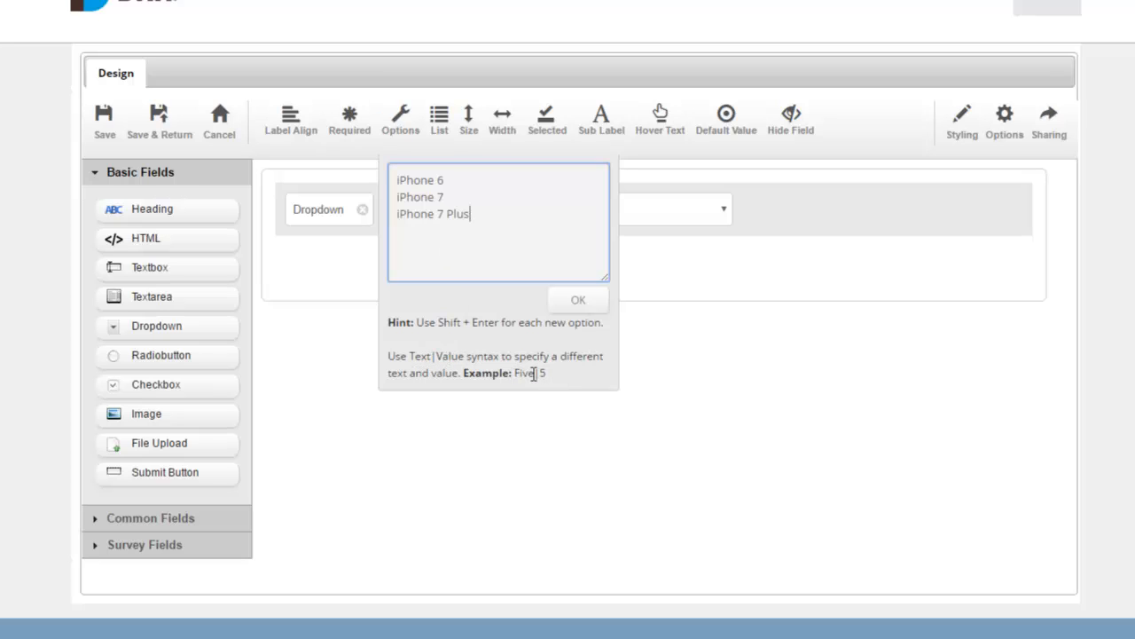
{"action": "left_click", "coordinate": [465, 184]}
{"action": "type", "text": "|"}
{"action": "type", "text": "500"}
{"action": "type", "text": "|"}
{"action": "type", "text": "75"}
{"action": "type", "text": "0"}
{"action": "type", "text": "850"}
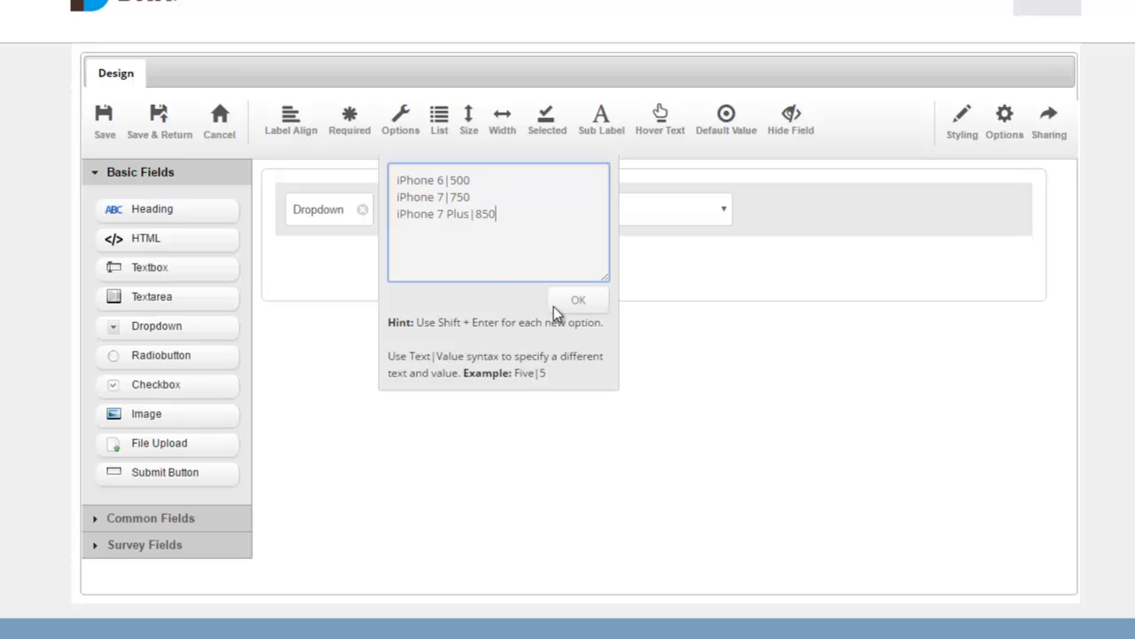
{"action": "left_click", "coordinate": [555, 303]}
Step: Rename the dropdown label to Products and preselect iPhone 6
{"action": "left_click", "coordinate": [322, 210]}
{"action": "double_click", "coordinate": [321, 208]}
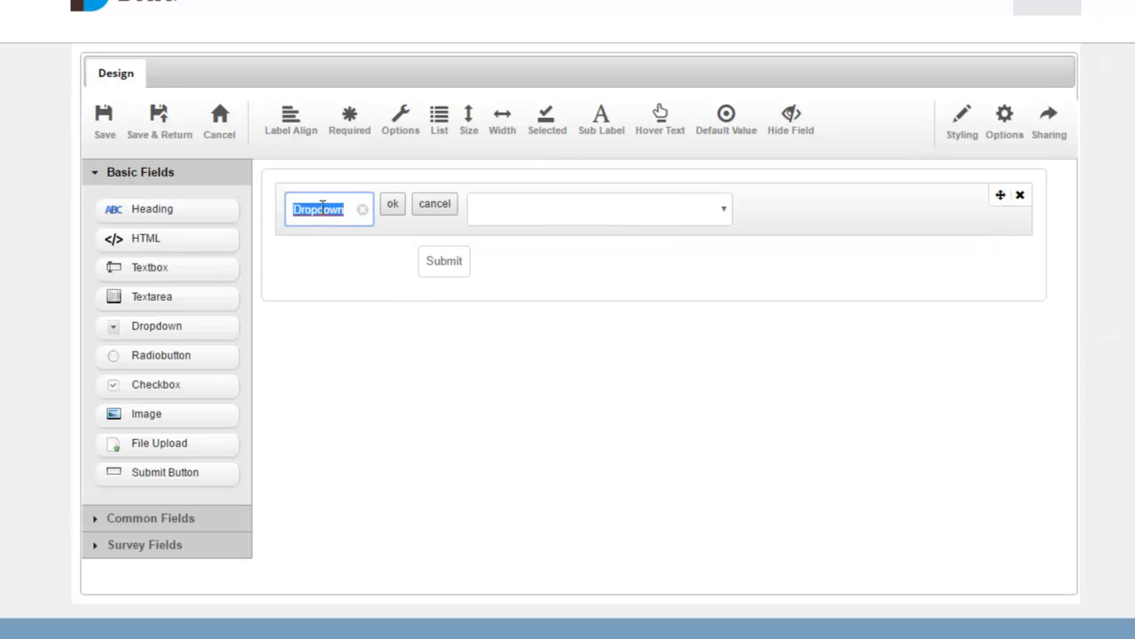
{"action": "type", "text": "Products"}
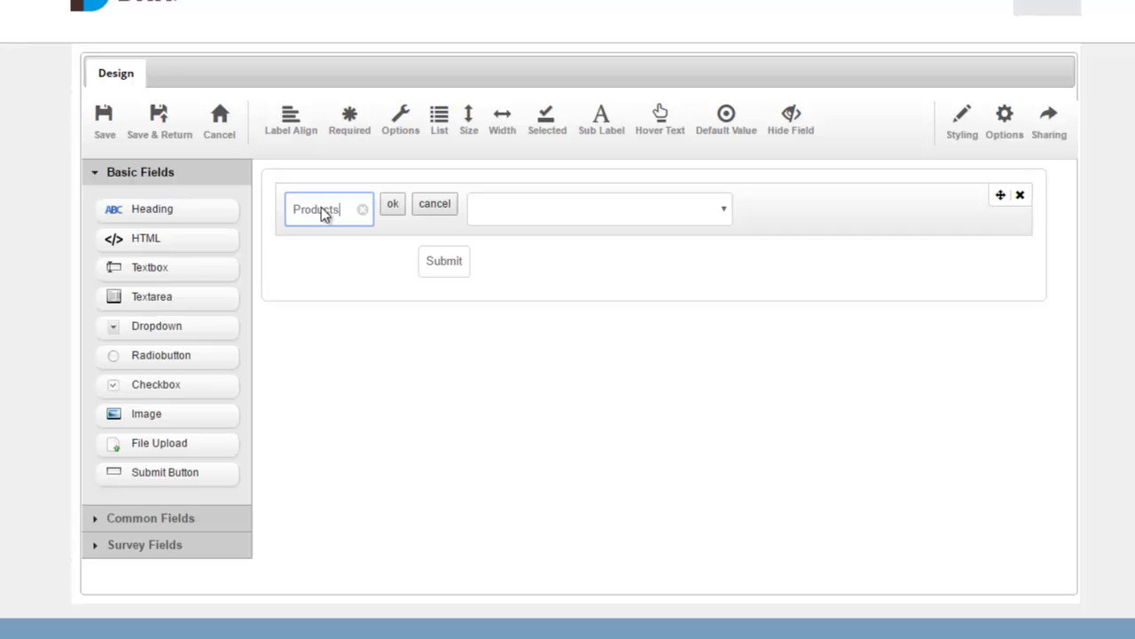
{"action": "key", "text": "Return"}
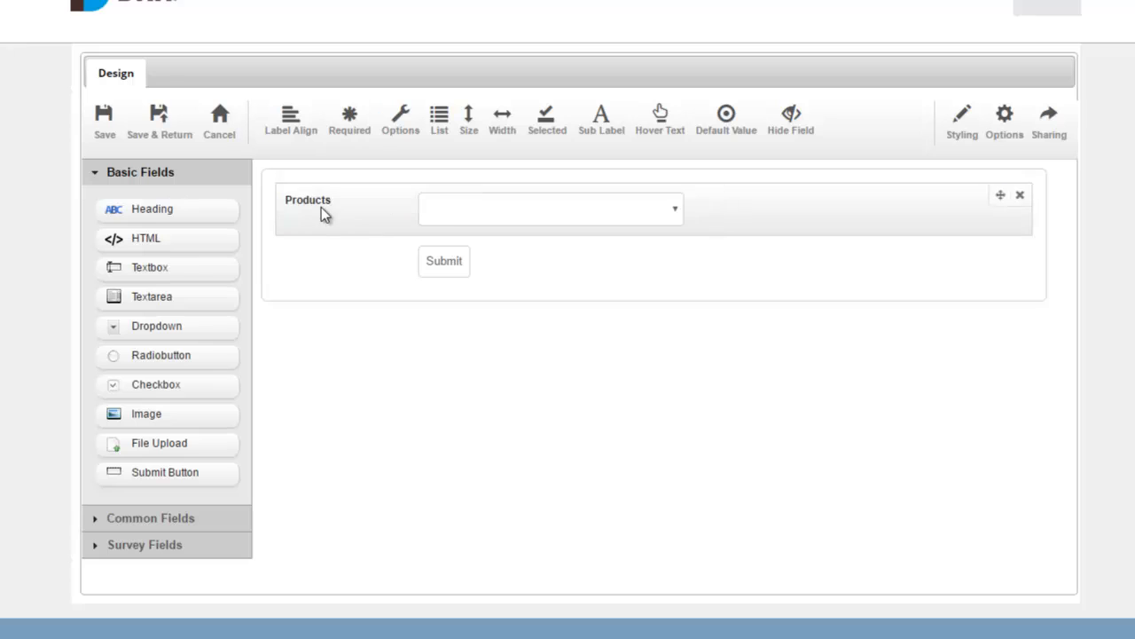
{"action": "left_click", "coordinate": [549, 131]}
{"action": "left_click", "coordinate": [541, 172]}
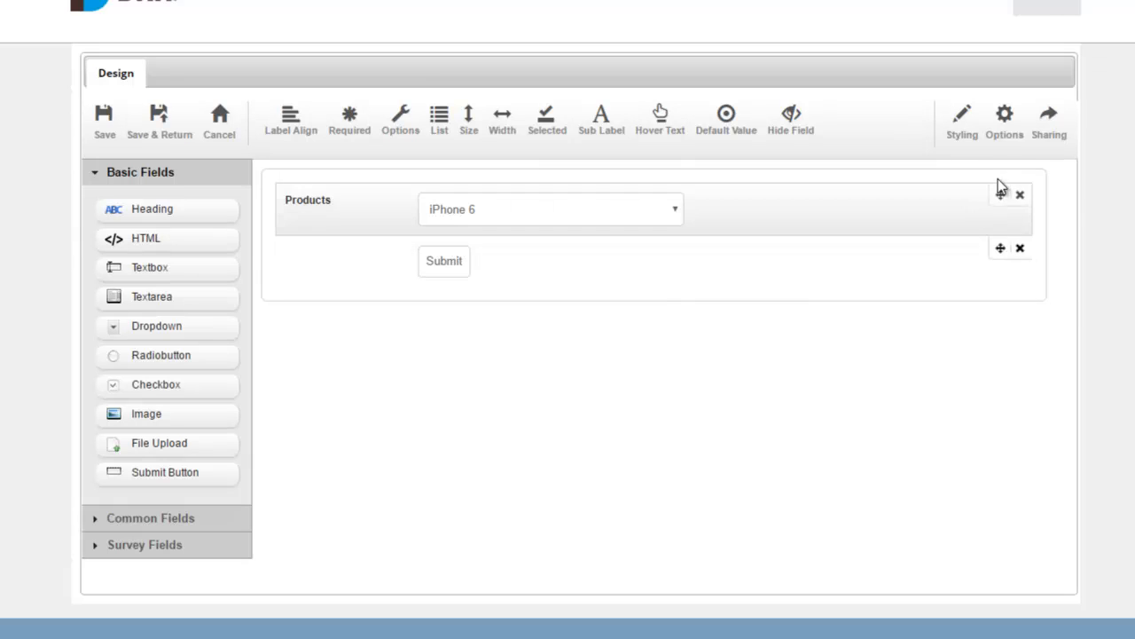
{"action": "left_click", "coordinate": [1005, 140]}
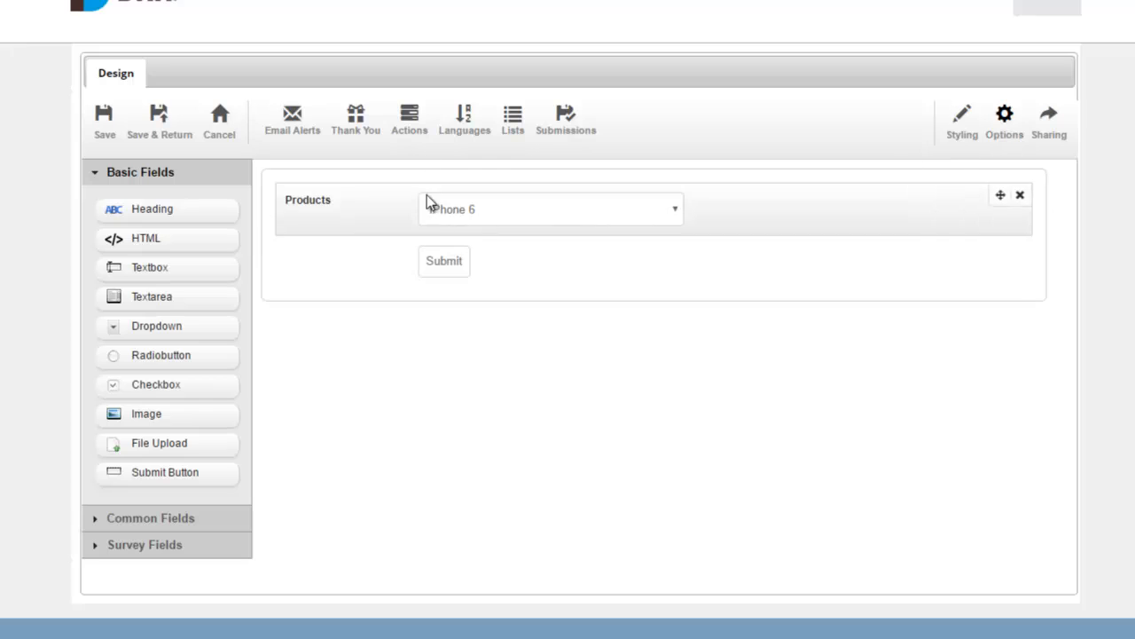
Step: Add a PayPal Express submission action named Paypal
{"action": "left_click", "coordinate": [417, 124]}
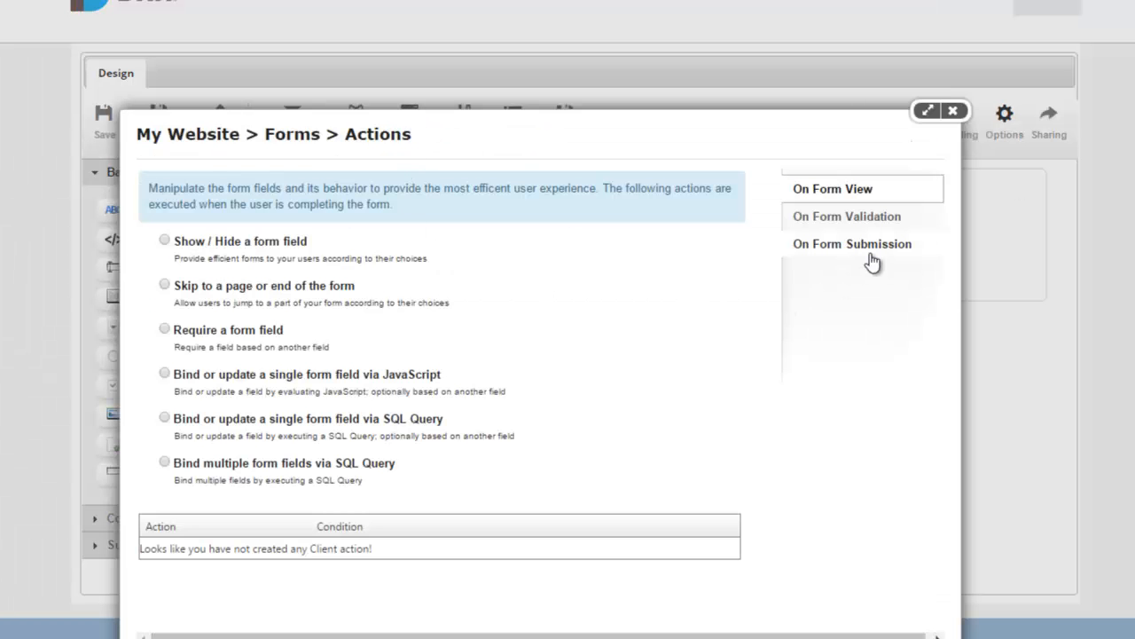
{"action": "left_click", "coordinate": [869, 247]}
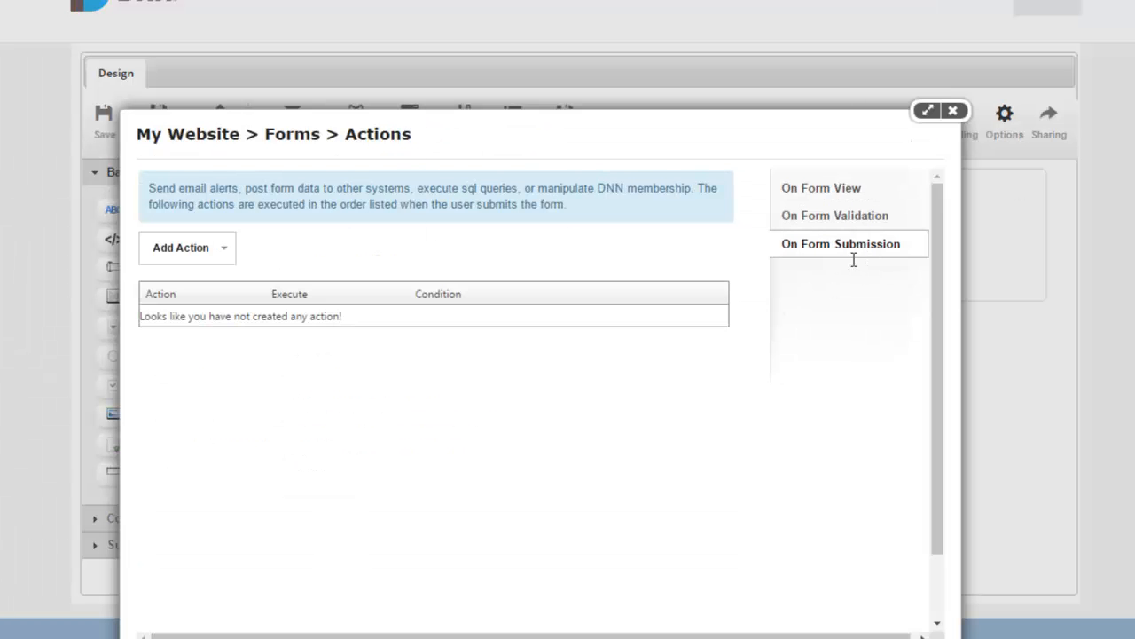
{"action": "left_click", "coordinate": [203, 256]}
{"action": "mouse_move", "coordinate": [221, 555]}
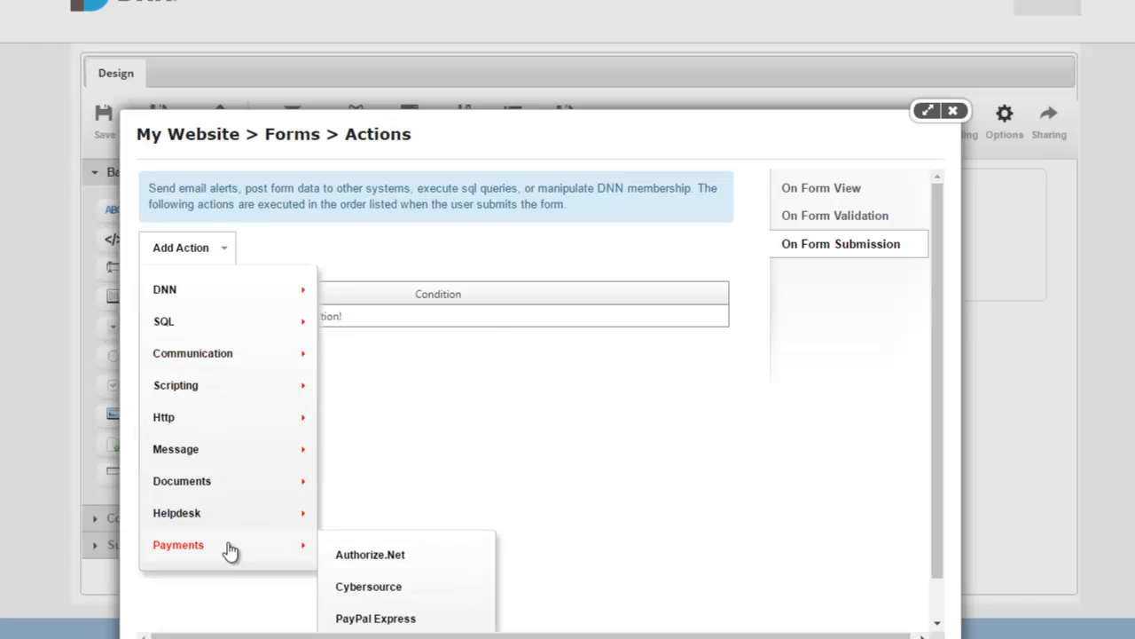
{"action": "scroll", "coordinate": [381, 570], "scroll_direction": "down", "scroll_amount": 1}
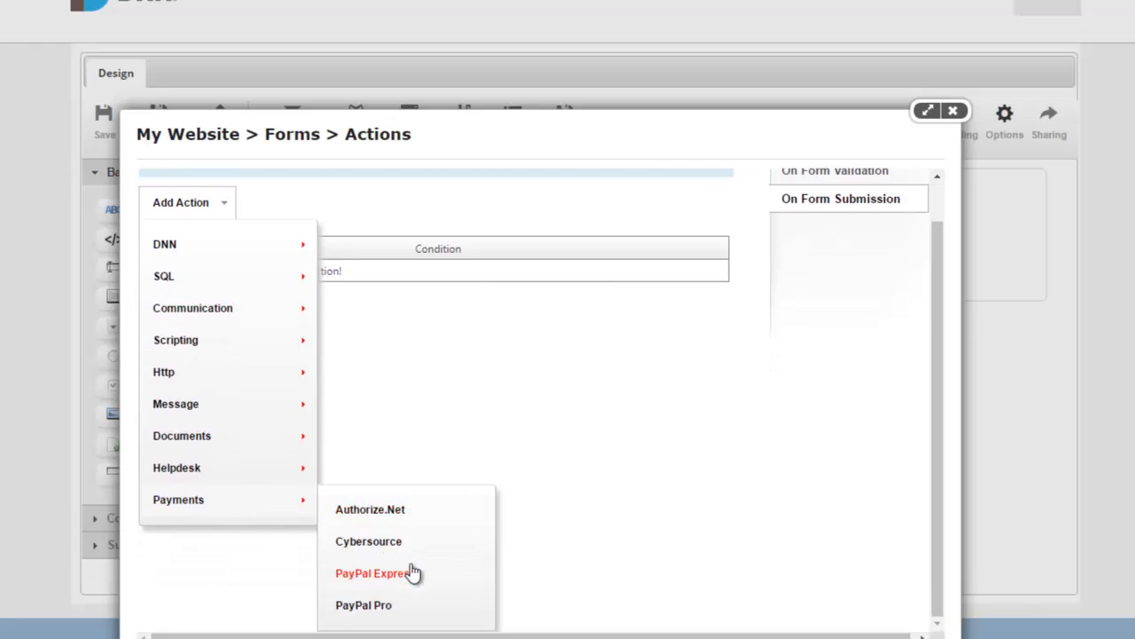
{"action": "left_click", "coordinate": [411, 573]}
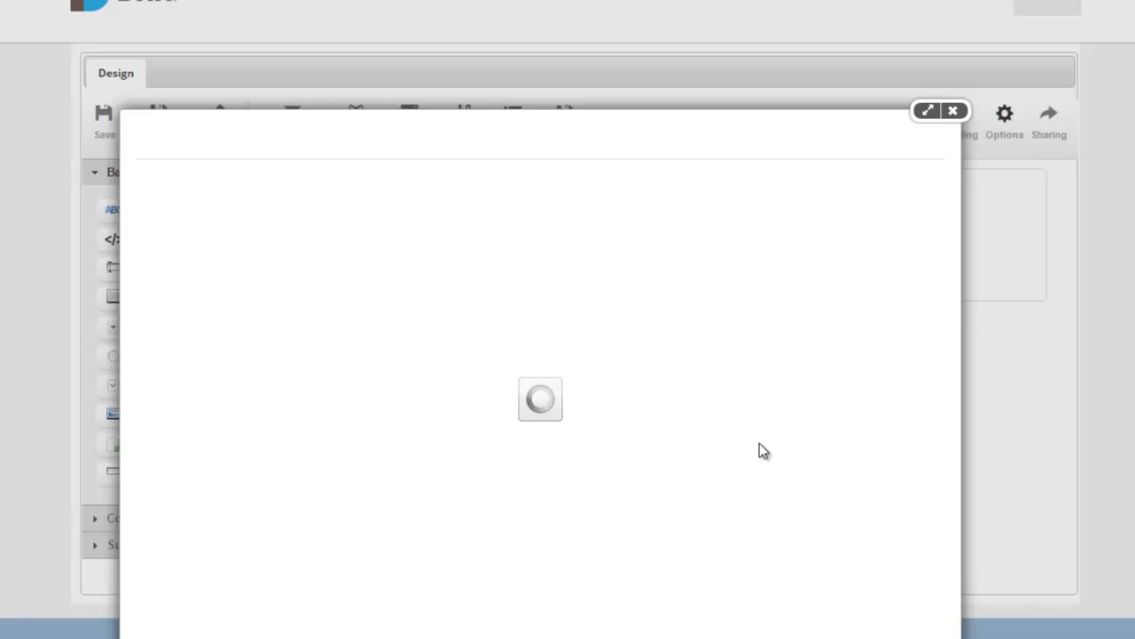
{"action": "left_click", "coordinate": [754, 188]}
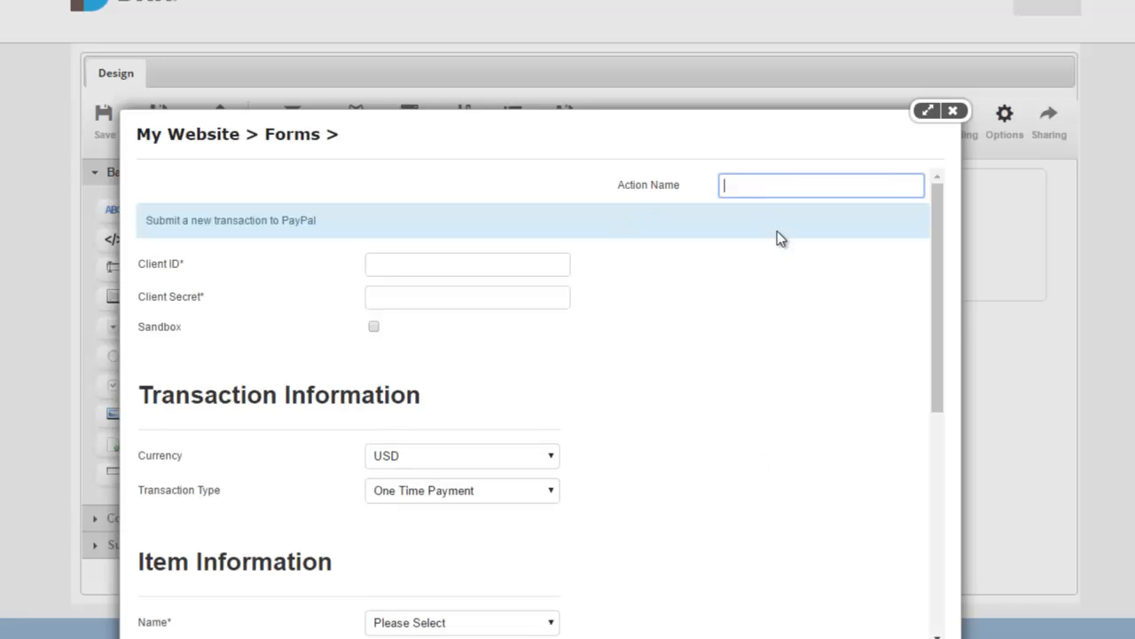
{"action": "type", "text": "Paypal"}
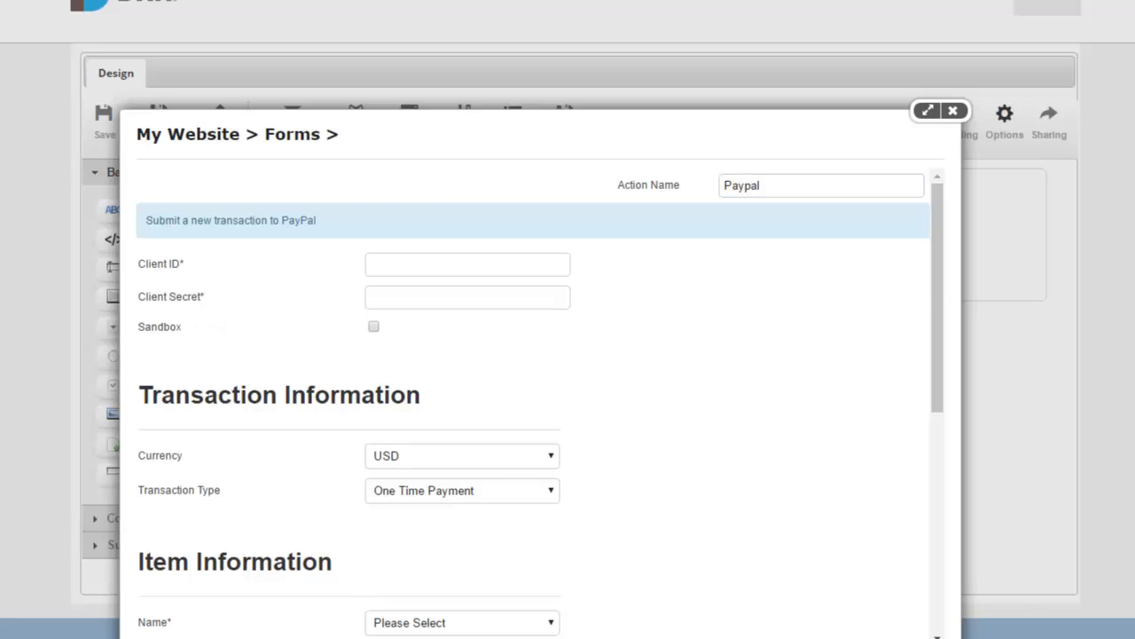
Step: Paste the sandbox Client ID and Client Secret, and enable Sandbox mode
{"action": "left_click", "coordinate": [449, 256]}
{"action": "key", "text": "ctrl+v"}
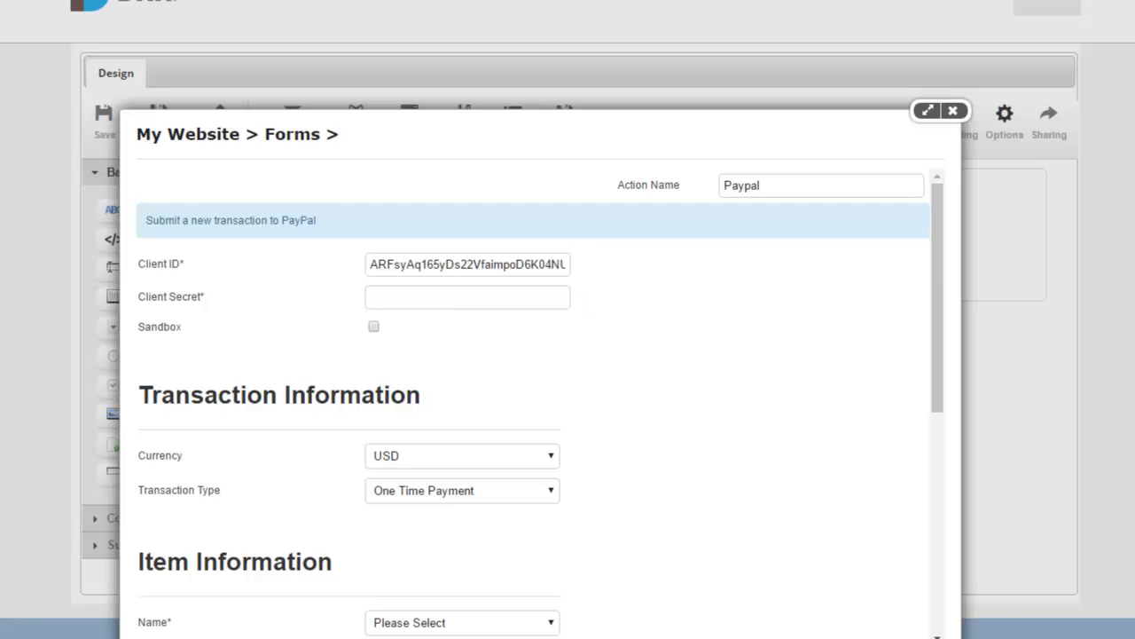
{"action": "left_click", "coordinate": [459, 301]}
{"action": "key", "text": "ctrl+v"}
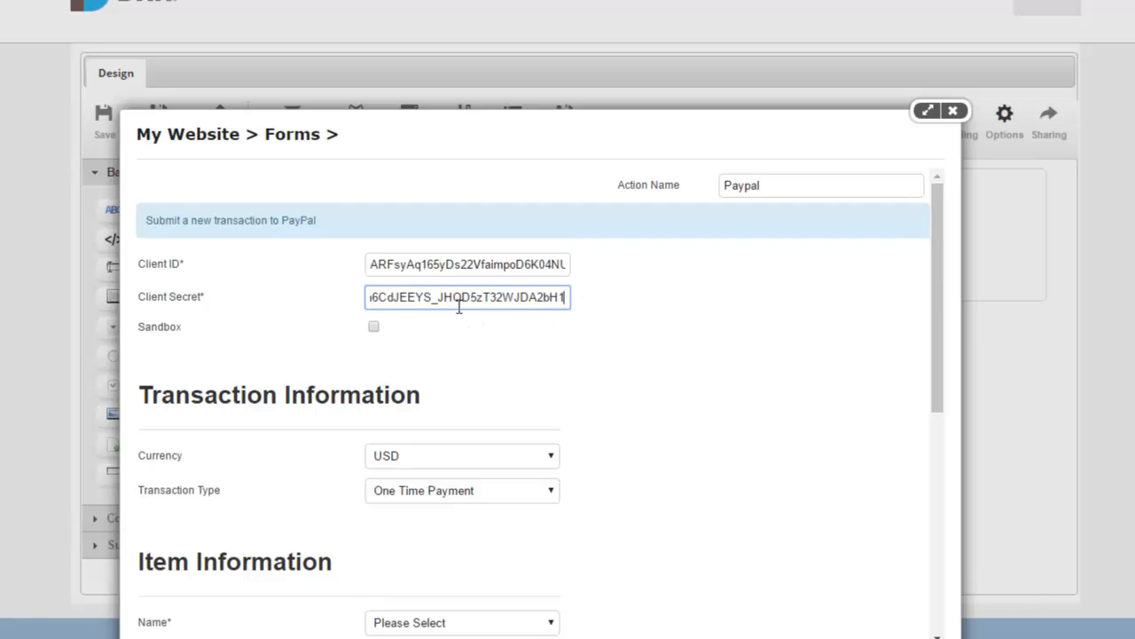
{"action": "left_click", "coordinate": [378, 328]}
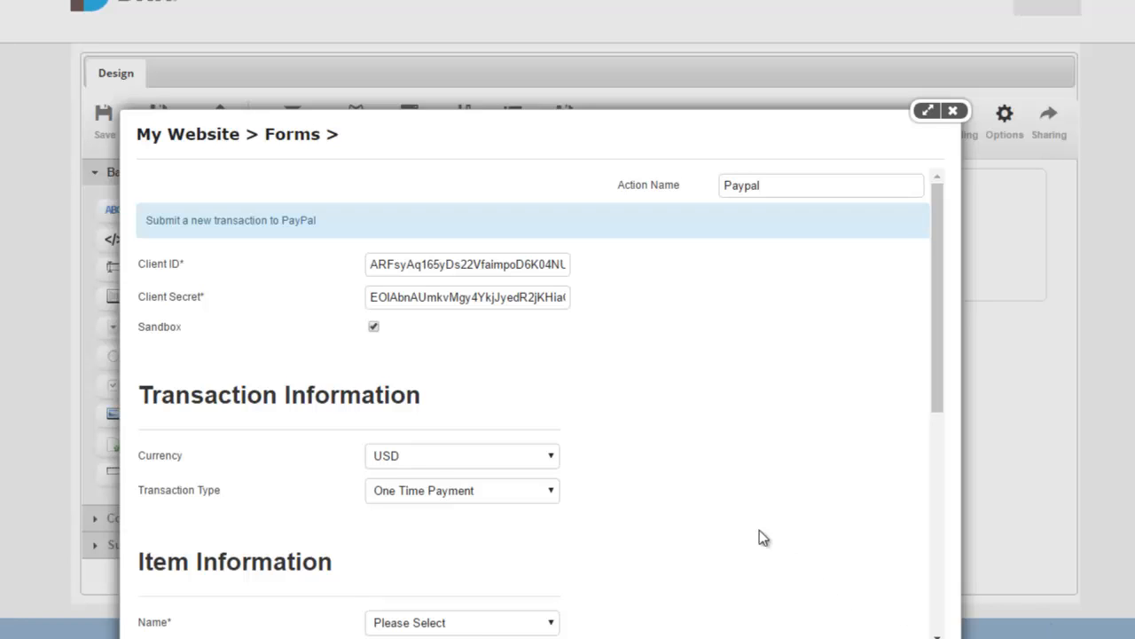
{"action": "scroll", "coordinate": [706, 475], "scroll_direction": "down", "scroll_amount": 2}
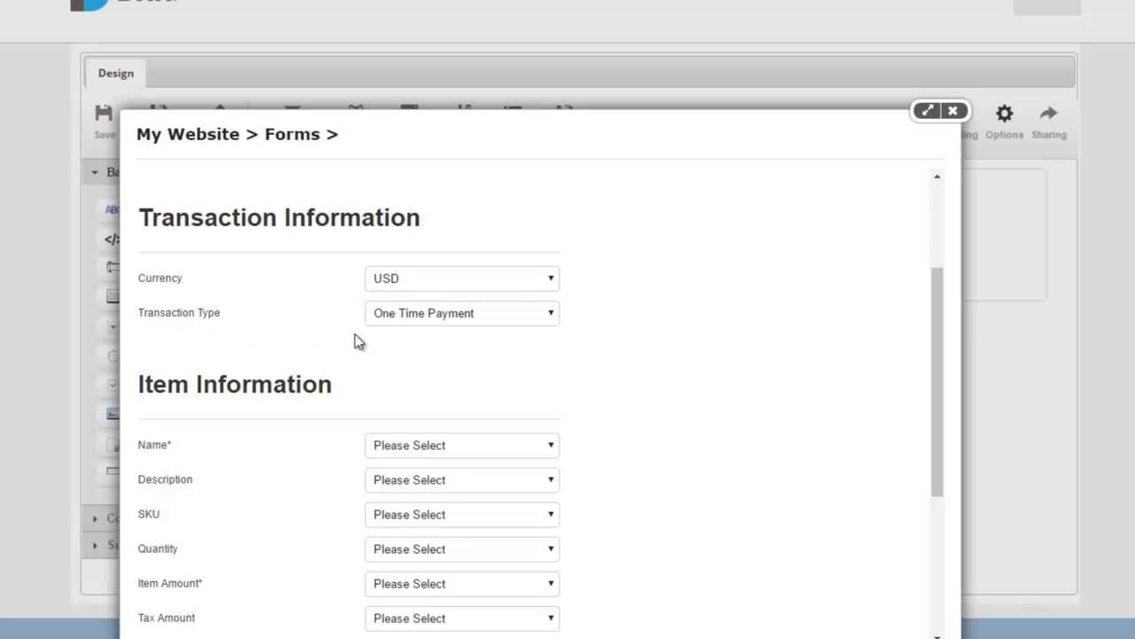
Step: Keep One Time Payment; map item name to Products {Text} and amount to Products {Value}
{"action": "left_click", "coordinate": [510, 320]}
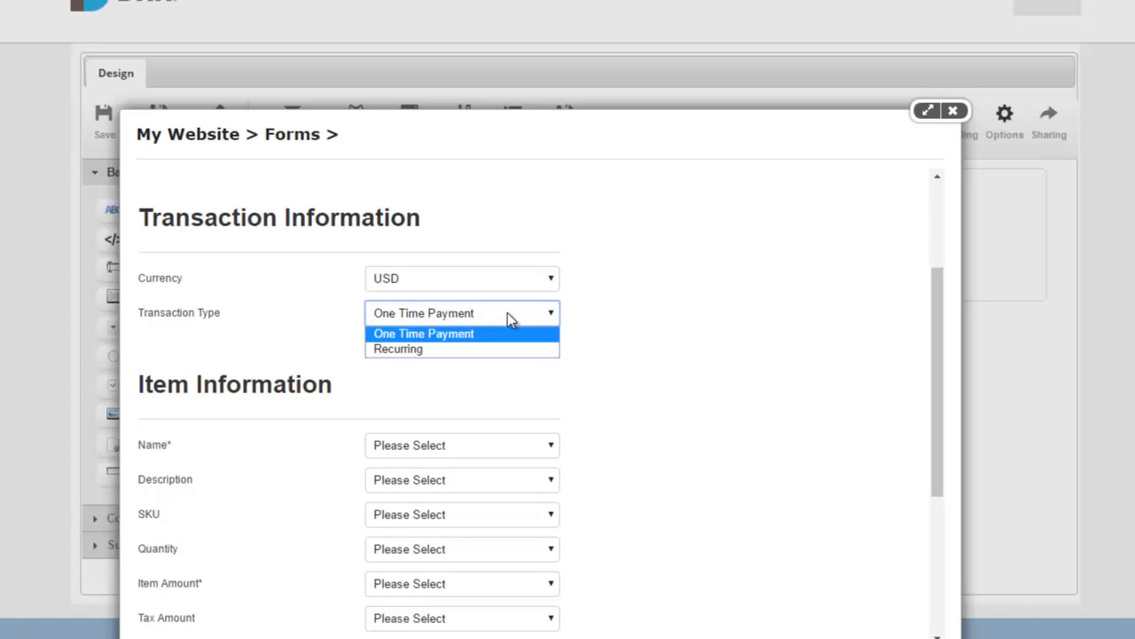
{"action": "left_click", "coordinate": [510, 320]}
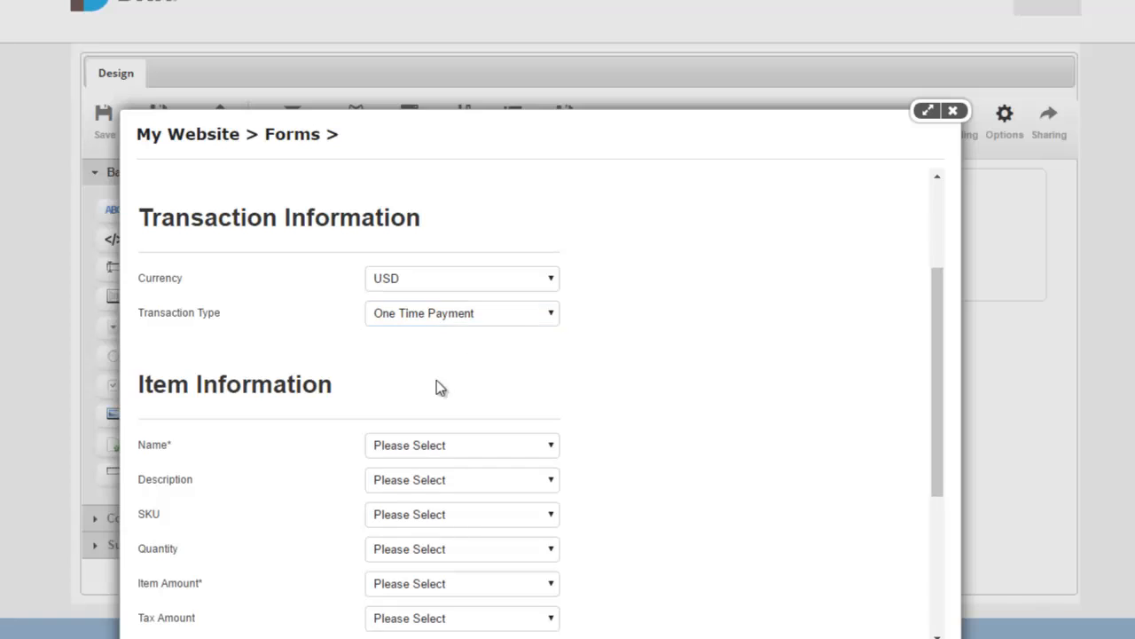
{"action": "scroll", "coordinate": [621, 369], "scroll_direction": "down", "scroll_amount": 1}
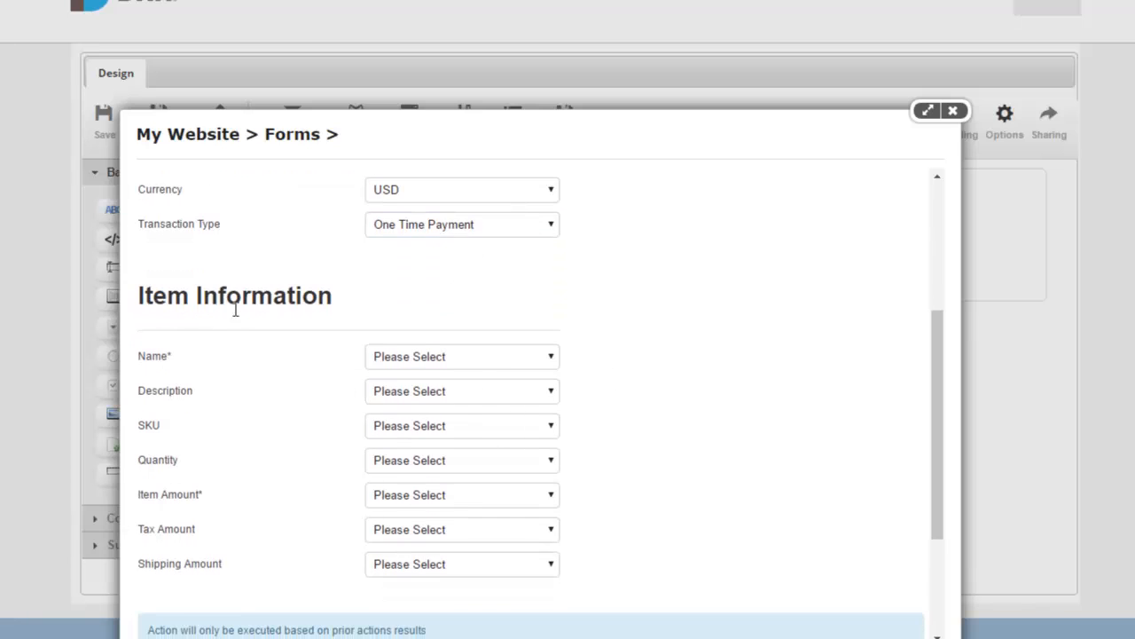
{"action": "scroll", "coordinate": [290, 311], "scroll_direction": "down", "scroll_amount": 1}
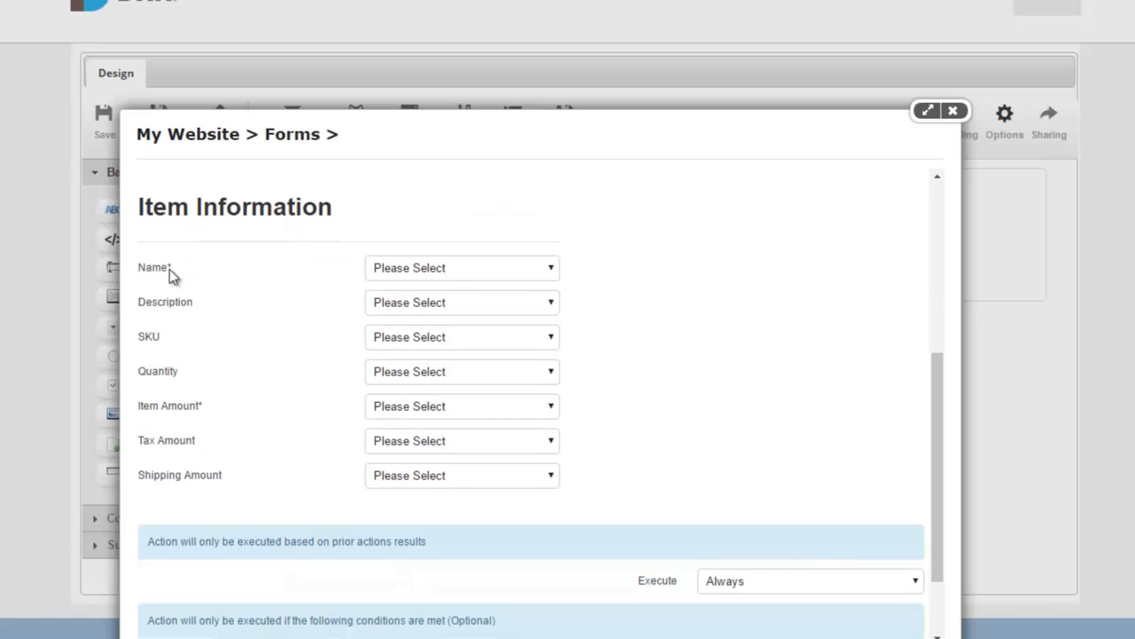
{"action": "left_click", "coordinate": [382, 271]}
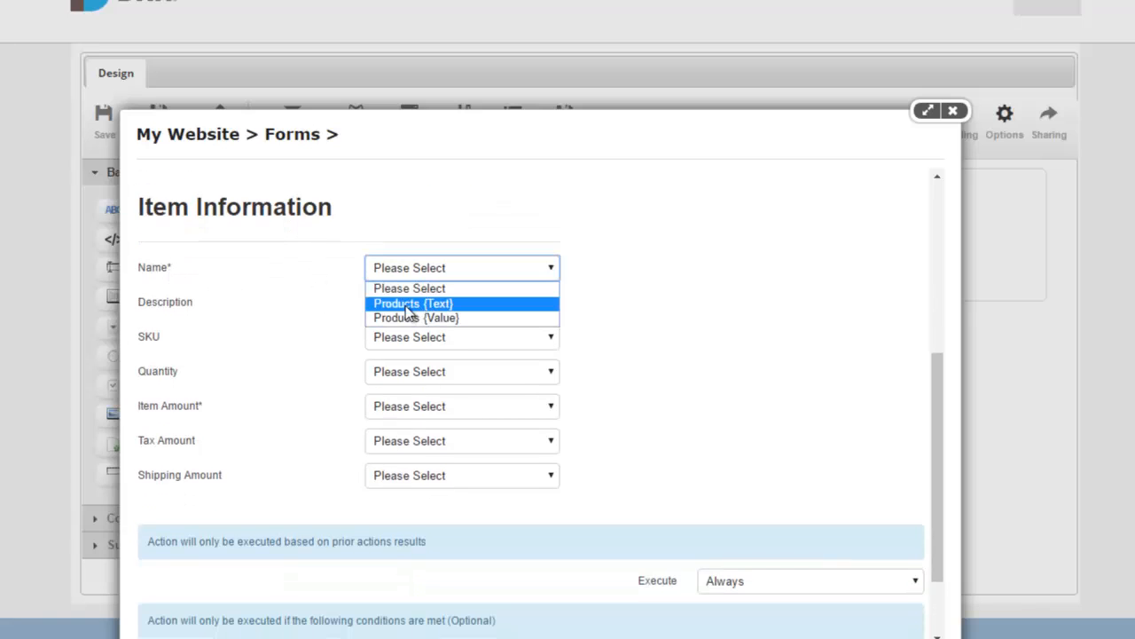
{"action": "left_click", "coordinate": [447, 307]}
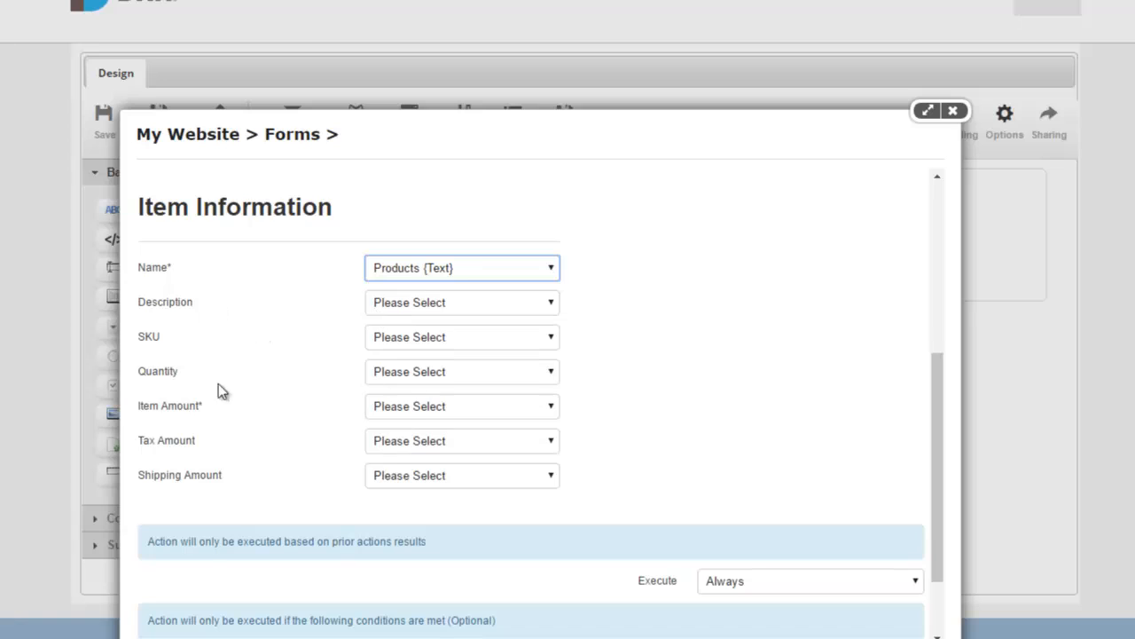
{"action": "left_click", "coordinate": [404, 410]}
{"action": "left_click", "coordinate": [436, 457]}
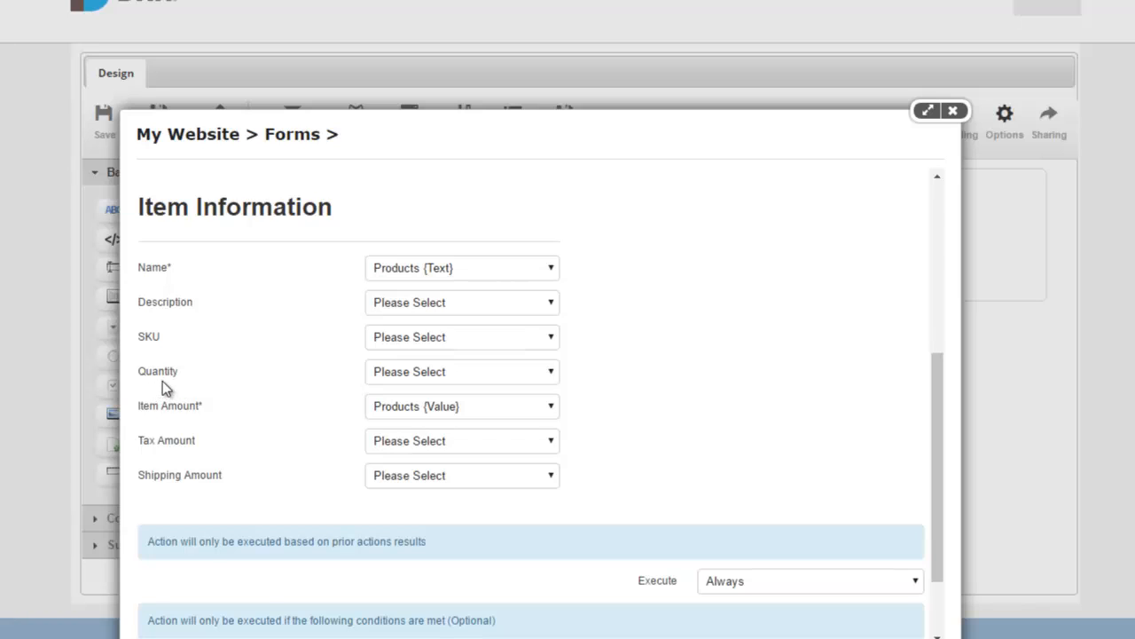
Step: Save the PayPal action and close the Actions list
{"action": "scroll", "coordinate": [187, 359], "scroll_direction": "down", "scroll_amount": 1}
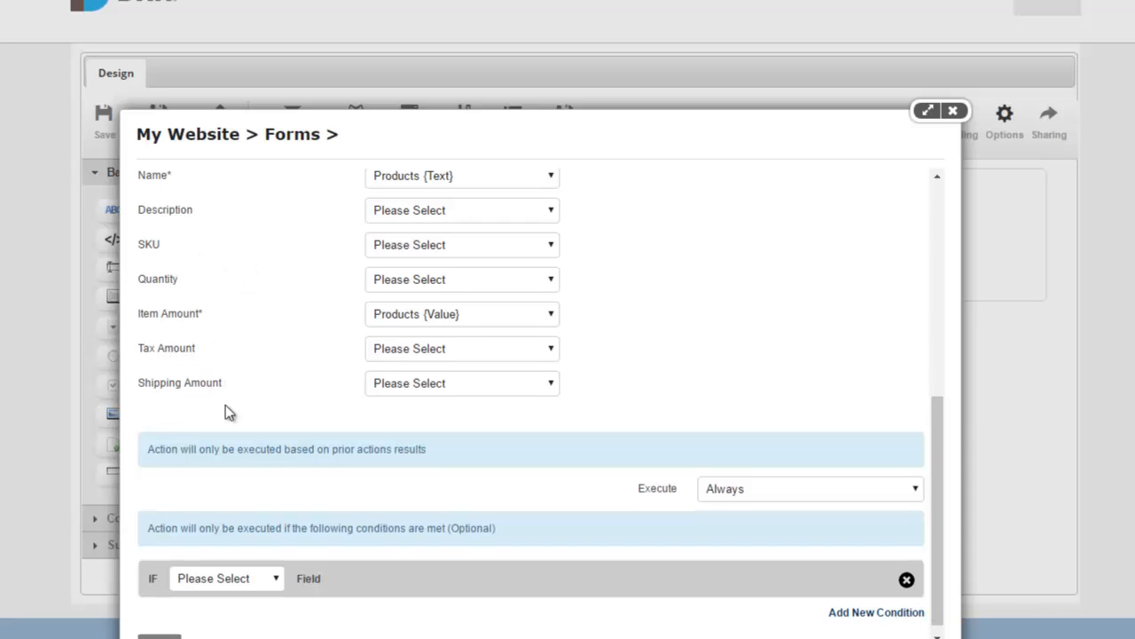
{"action": "scroll", "coordinate": [186, 586], "scroll_direction": "down", "scroll_amount": 1}
{"action": "left_click", "coordinate": [155, 629]}
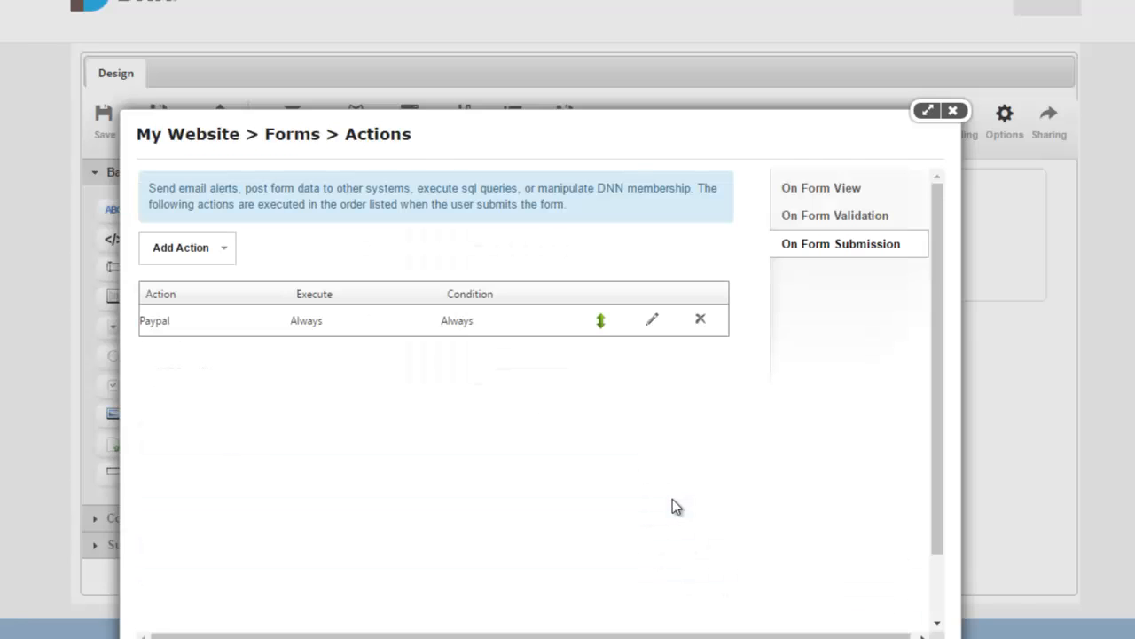
{"action": "left_click", "coordinate": [952, 110]}
Step: Save & Return, then submit an iPhone 7 order from the live Products form
{"action": "left_click", "coordinate": [167, 142]}
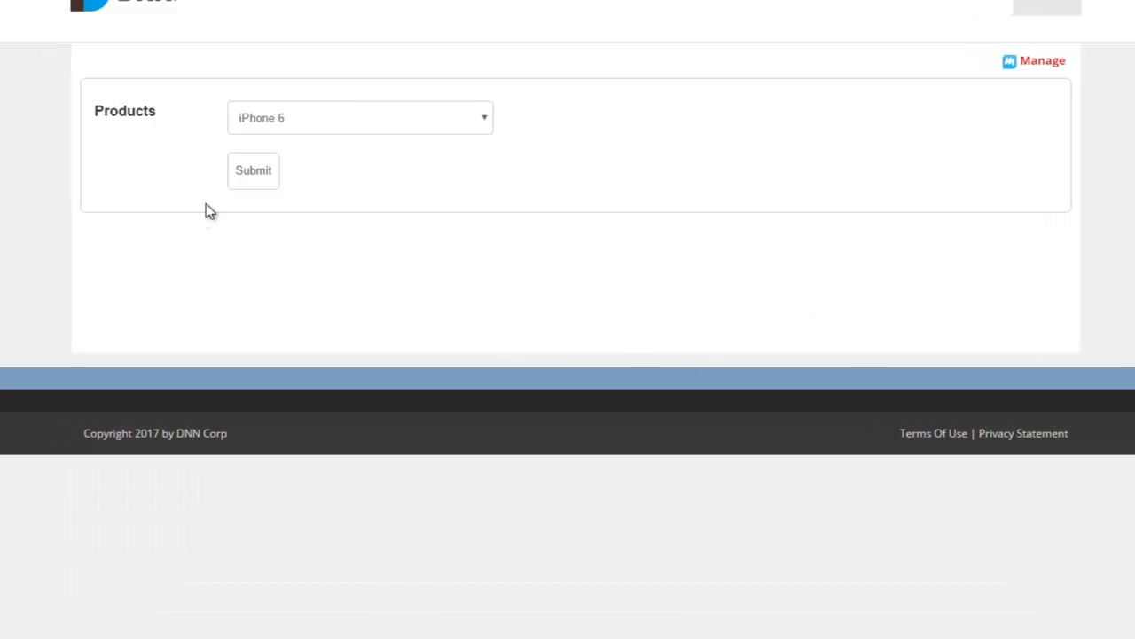
{"action": "left_click", "coordinate": [396, 131]}
{"action": "left_click", "coordinate": [399, 157]}
{"action": "left_click", "coordinate": [423, 193]}
{"action": "left_click", "coordinate": [344, 117]}
{"action": "left_click", "coordinate": [352, 172]}
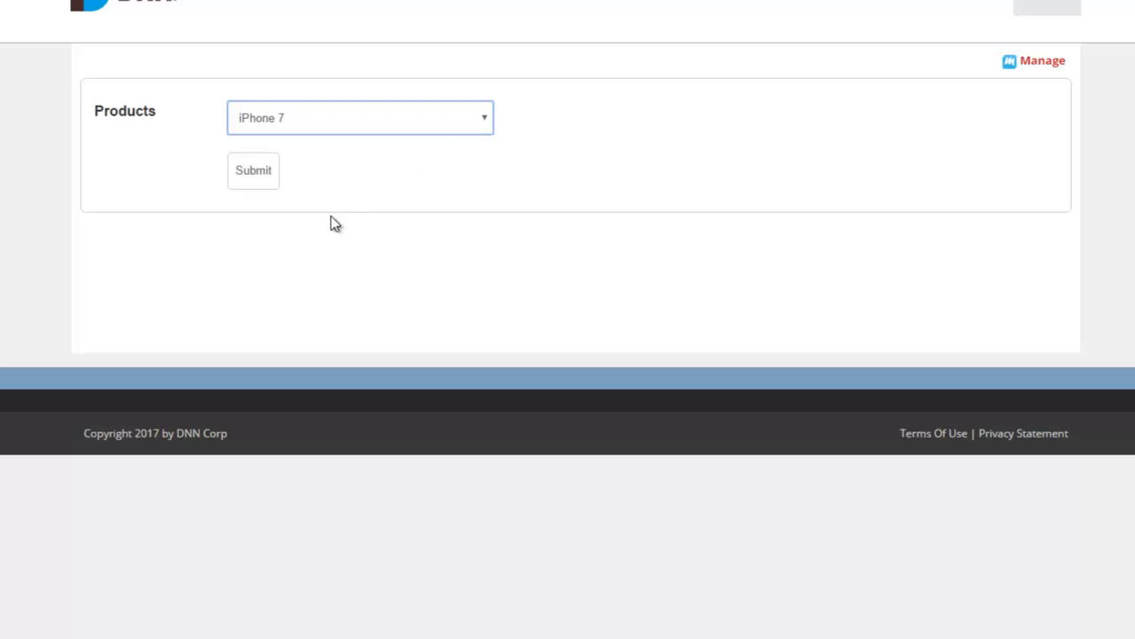
{"action": "left_click", "coordinate": [242, 173]}
{"action": "left_click", "coordinate": [249, 181]}
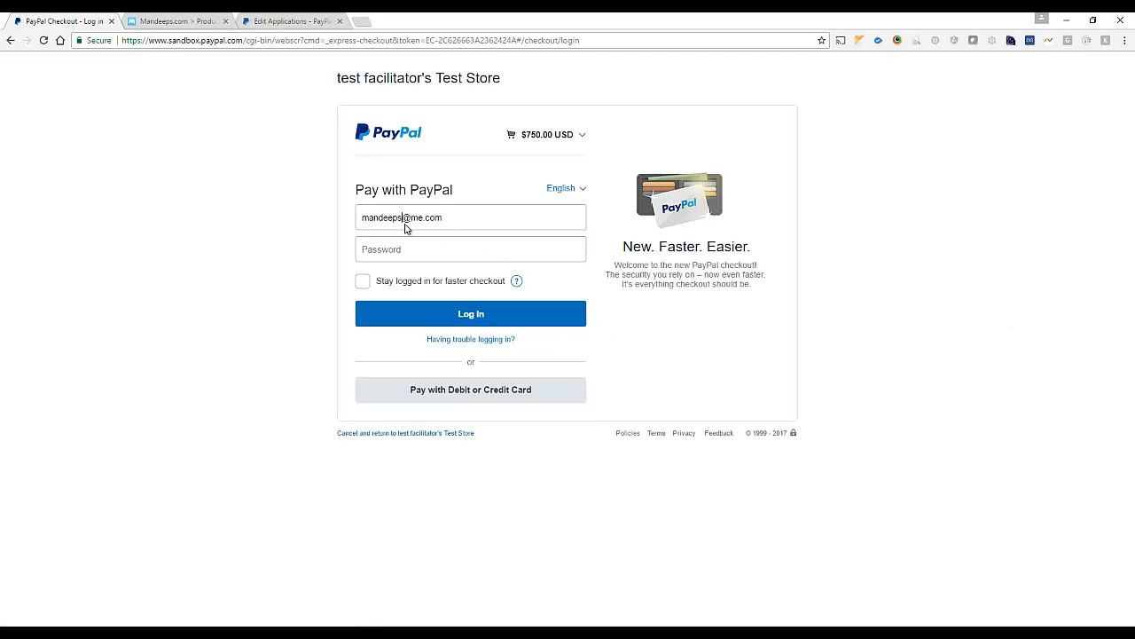
Step: Enter the sandbox buyer's email and password, checking the sandbox accounts list
{"action": "left_click", "coordinate": [404, 228]}
{"action": "type", "text": "-"}
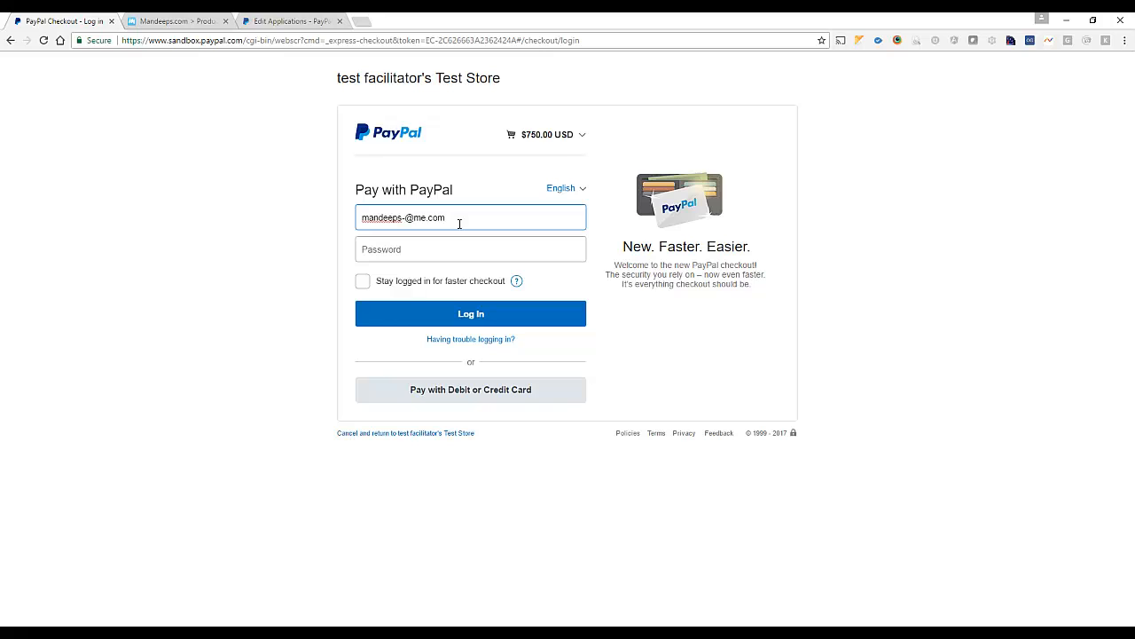
{"action": "type", "text": "buyer"}
{"action": "left_click", "coordinate": [488, 248]}
{"action": "type", "text": "1234"}
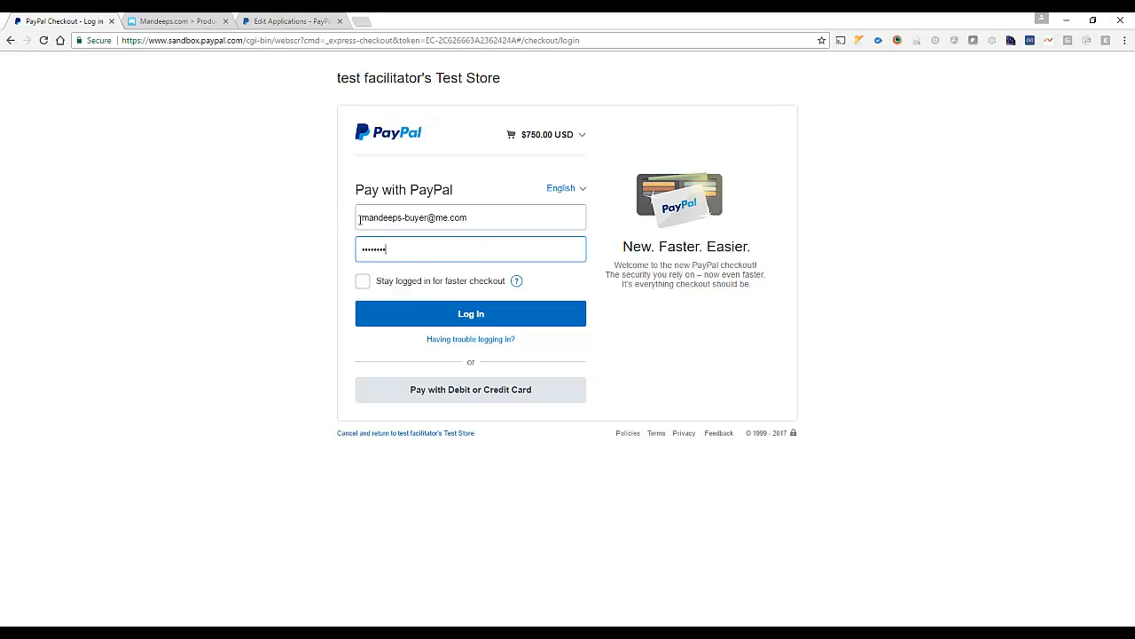
{"action": "left_click", "coordinate": [289, 21]}
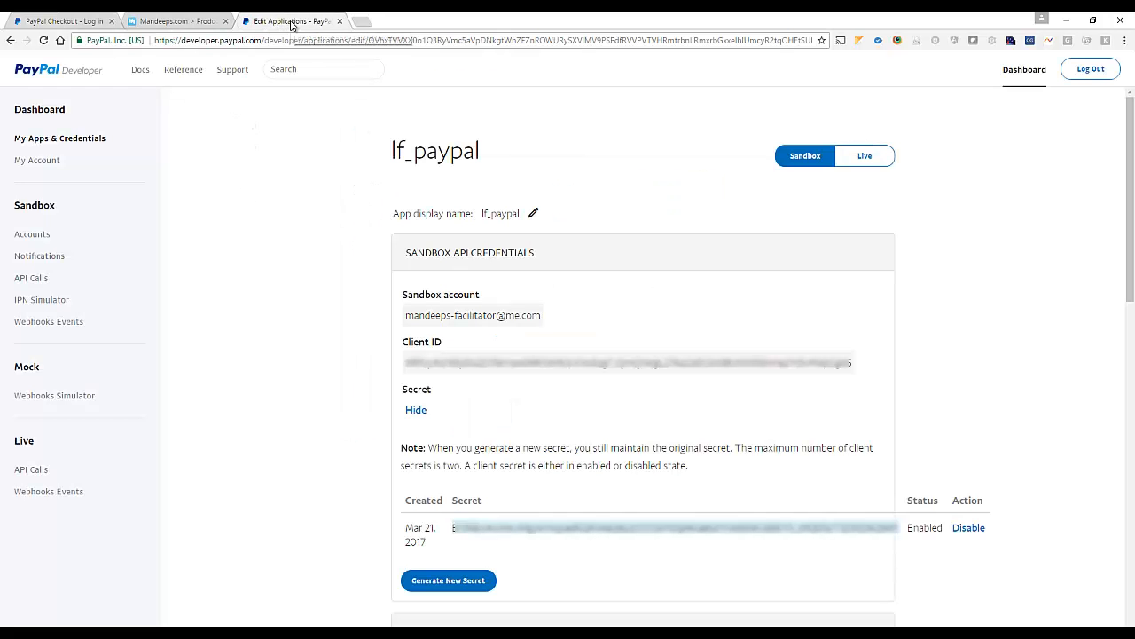
{"action": "left_click", "coordinate": [32, 234]}
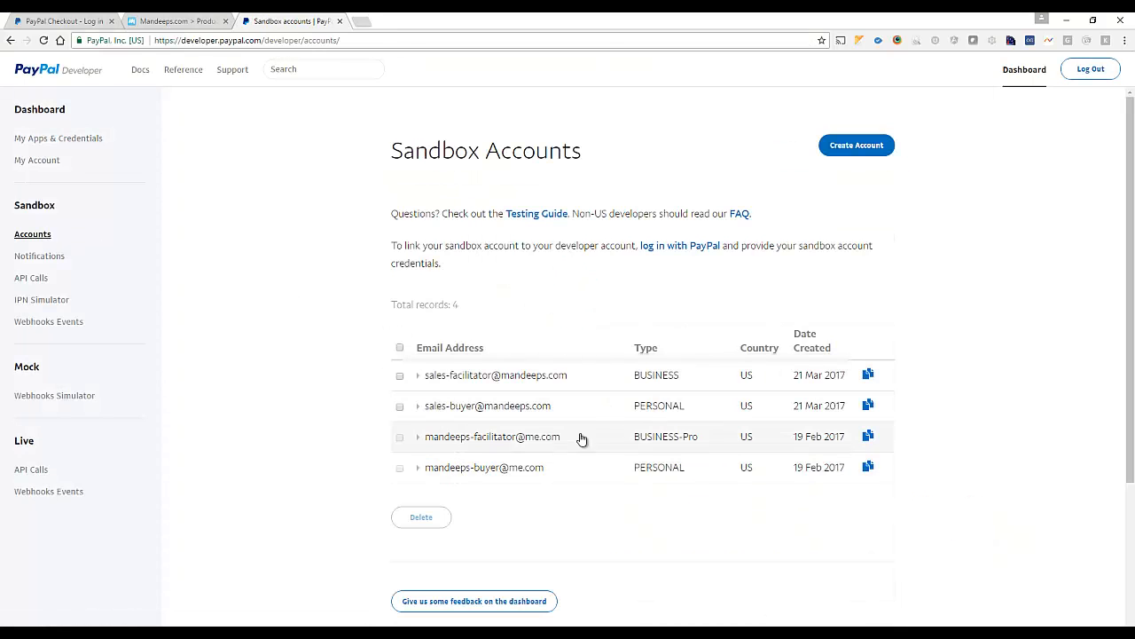
{"action": "left_click", "coordinate": [62, 22]}
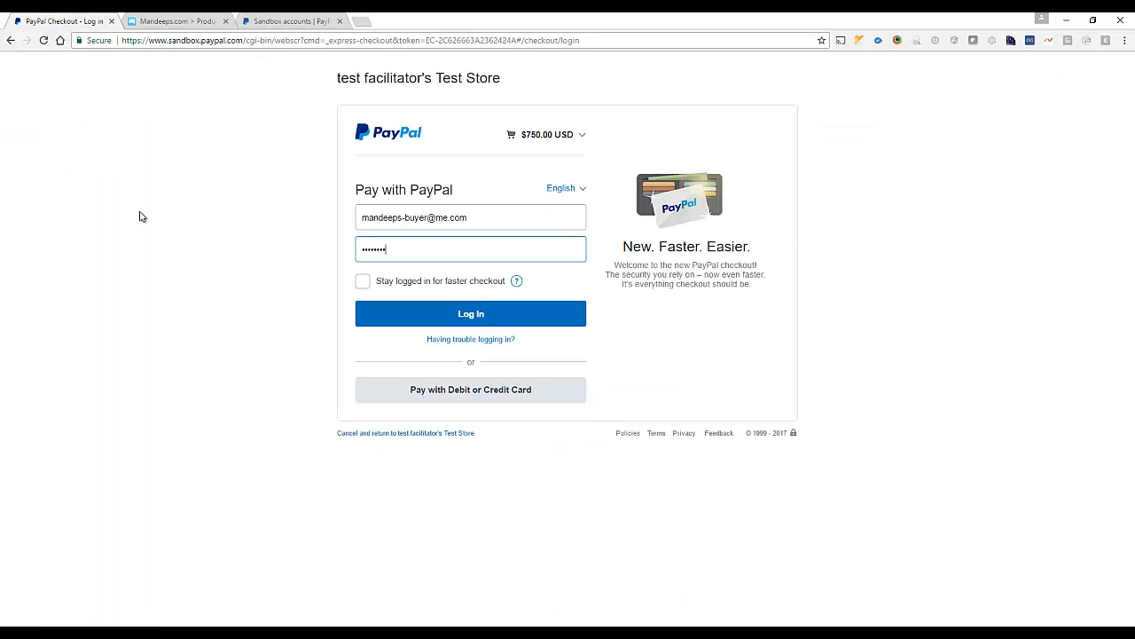
Step: Log in, review the $750.00 iPhone 7 cart, and approve the payment
{"action": "left_click", "coordinate": [452, 320]}
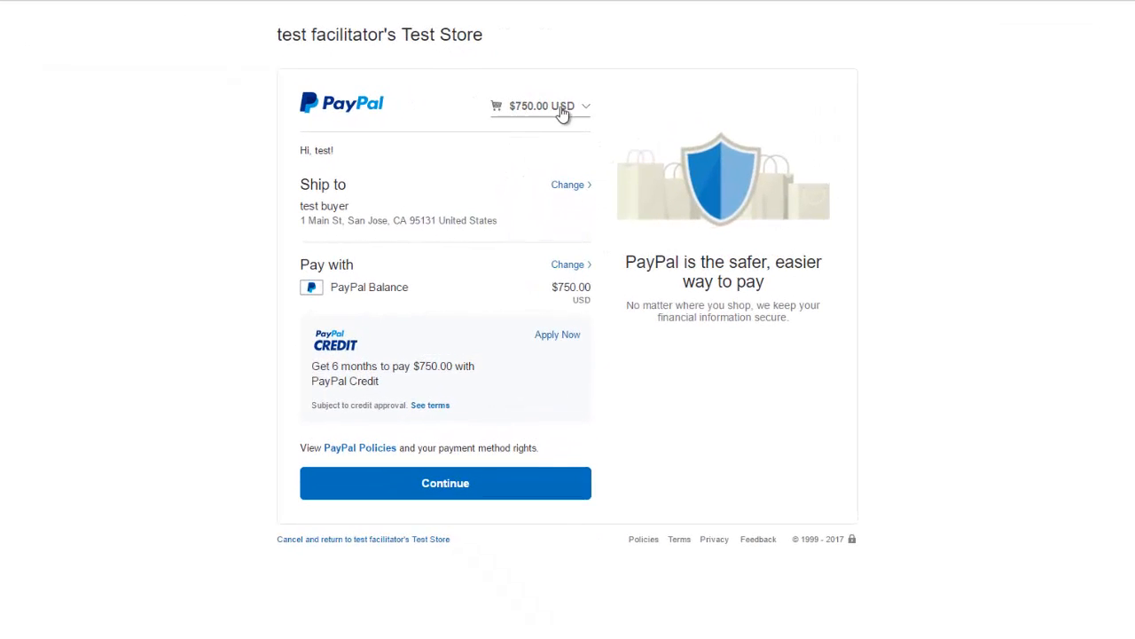
{"action": "left_click", "coordinate": [581, 112]}
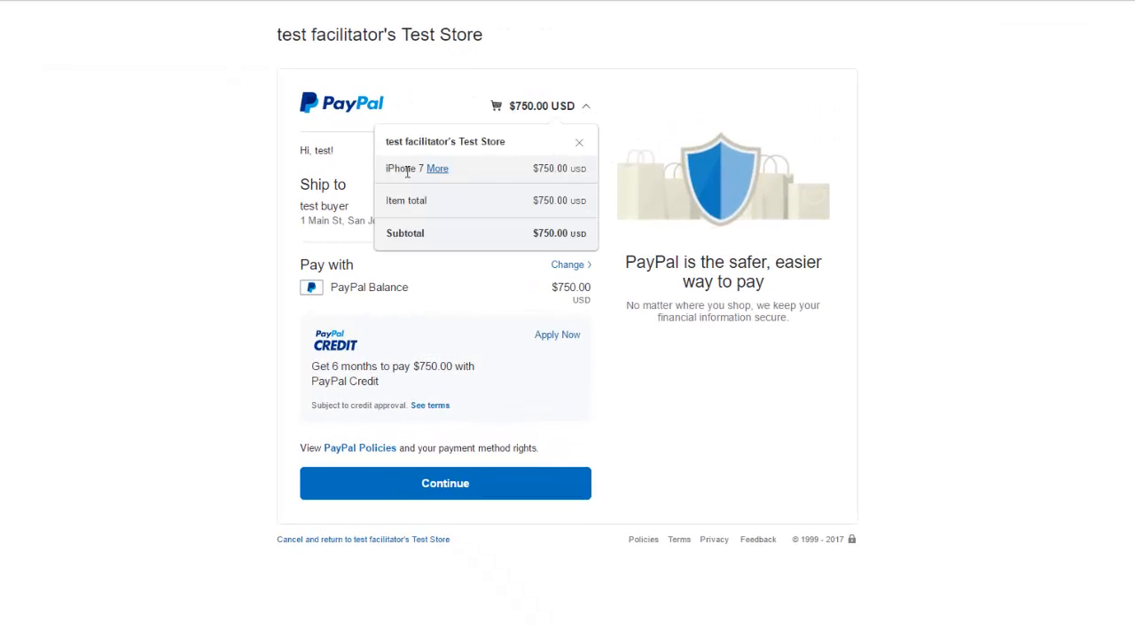
{"action": "left_click", "coordinate": [426, 484]}
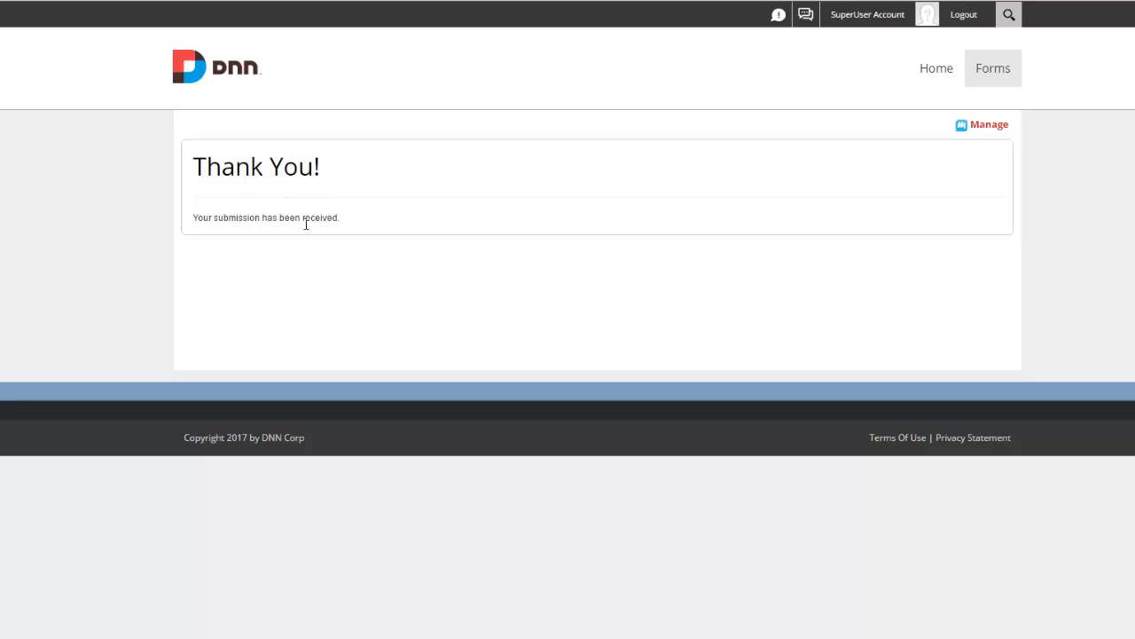
Step: Switch the page to Manage mode and open the 750 submission's details
{"action": "left_click_drag", "start_coordinate": [304, 220], "coordinate": [221, 168]}
{"action": "left_click", "coordinate": [219, 169]}
{"action": "left_click", "coordinate": [988, 129]}
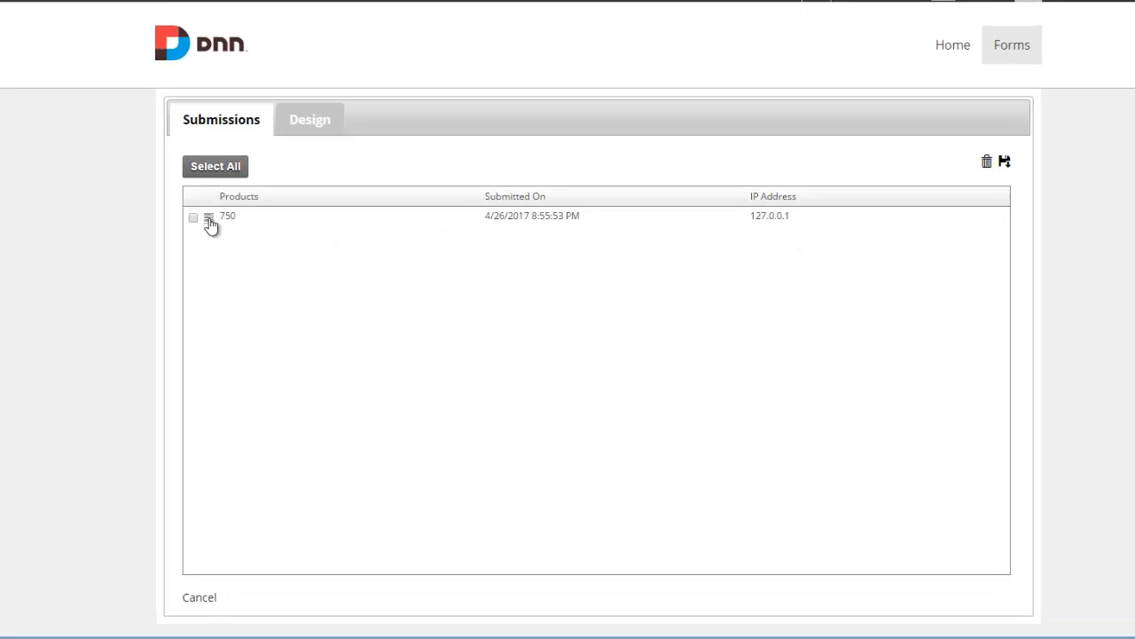
{"action": "left_click", "coordinate": [209, 220]}
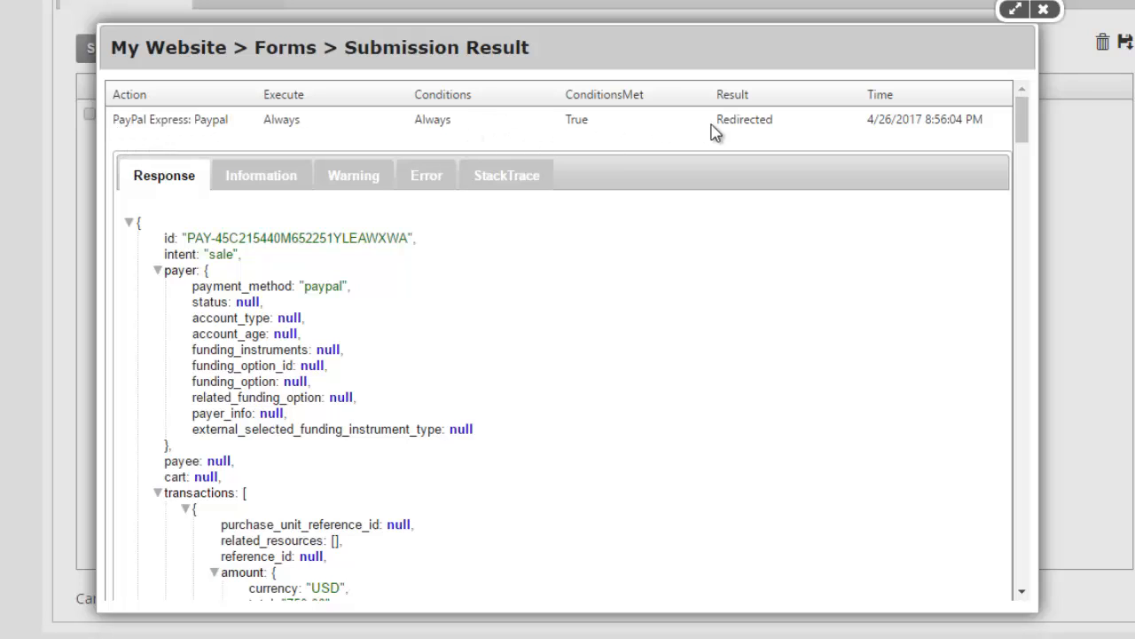
Step: Check the action results: the first entry Redirected, the second entry Success
{"action": "left_click_drag", "start_coordinate": [724, 122], "coordinate": [782, 129]}
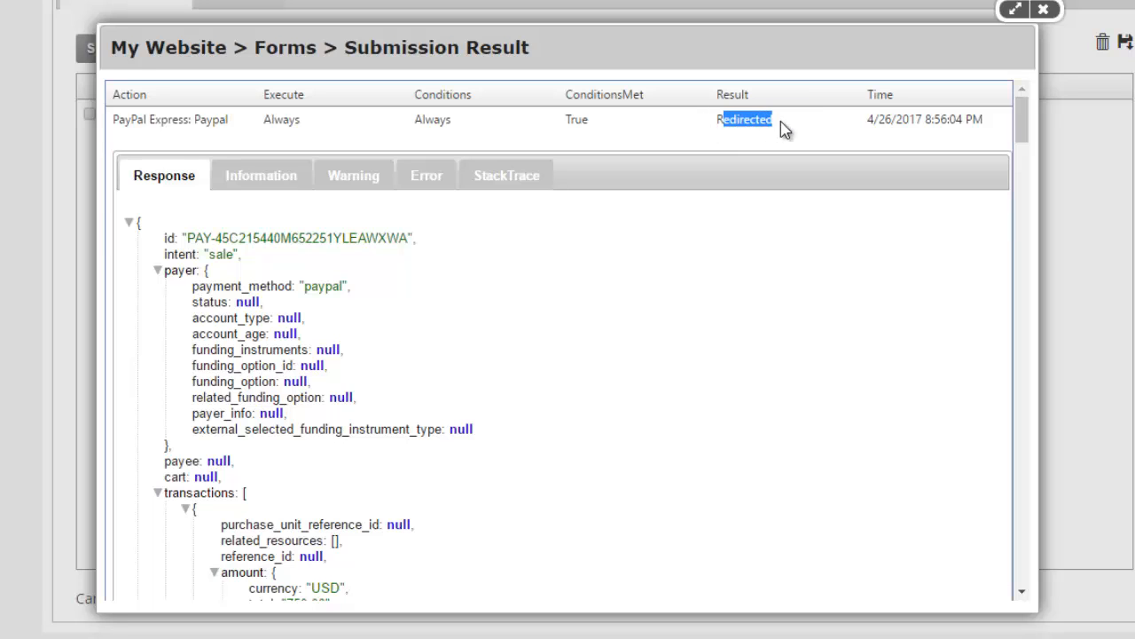
{"action": "left_click", "coordinate": [719, 126]}
{"action": "scroll", "coordinate": [682, 139], "scroll_direction": "down", "scroll_amount": 15}
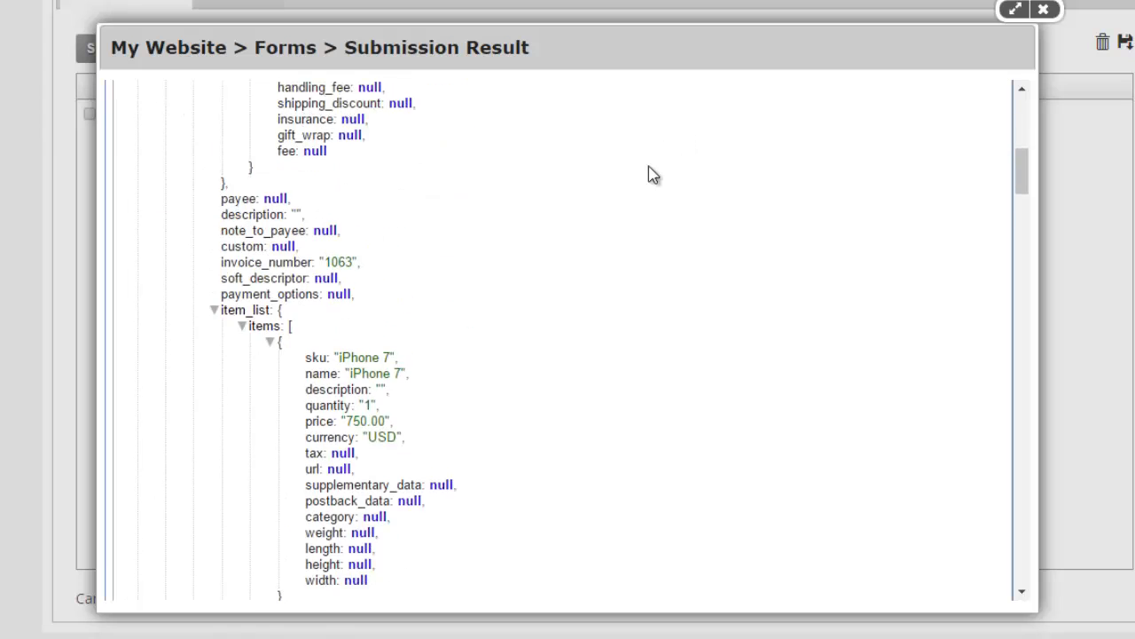
{"action": "scroll", "coordinate": [621, 213], "scroll_direction": "up", "scroll_amount": 2}
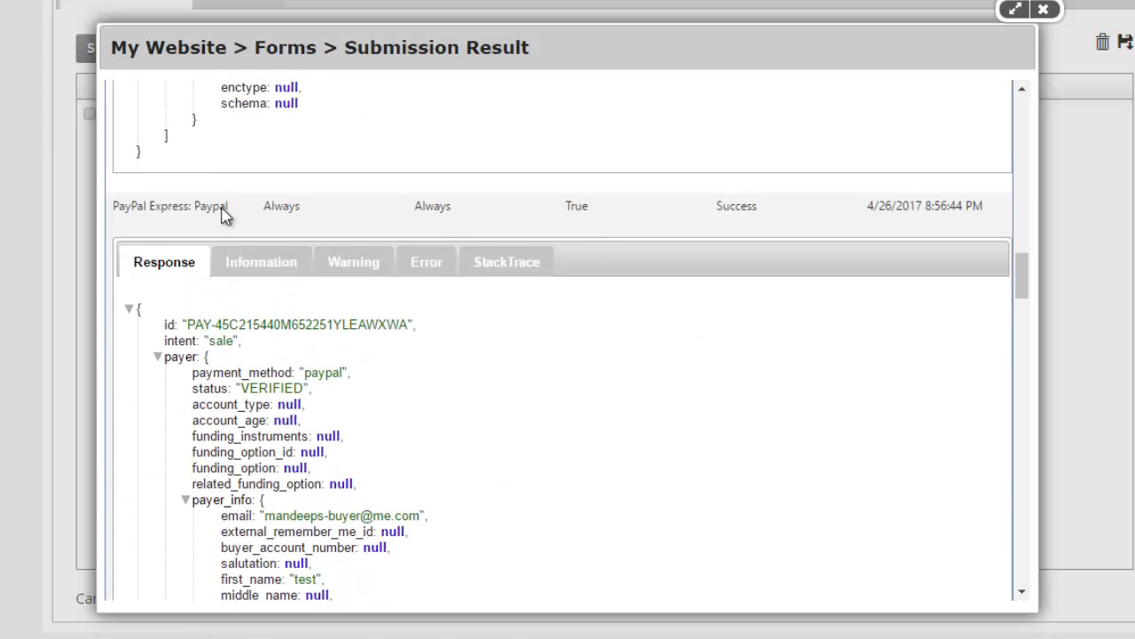
{"action": "double_click", "coordinate": [737, 206]}
{"action": "scroll", "coordinate": [551, 345], "scroll_direction": "down", "scroll_amount": 3}
{"action": "scroll", "coordinate": [297, 258], "scroll_direction": "down", "scroll_amount": 8}
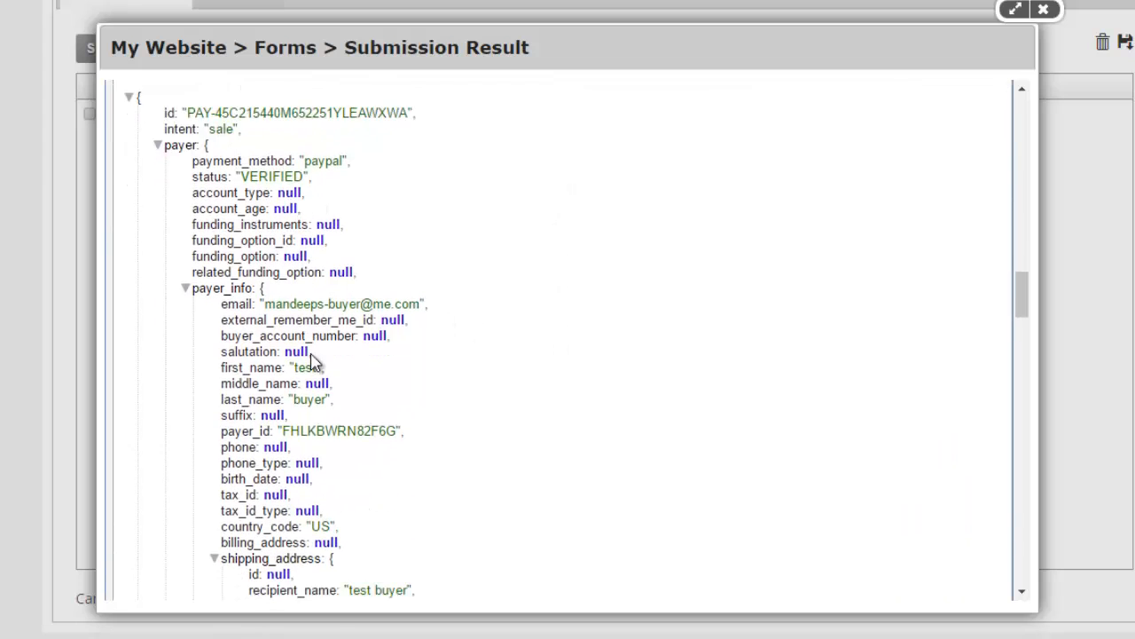
{"action": "scroll", "coordinate": [320, 452], "scroll_direction": "down", "scroll_amount": 5}
{"action": "scroll", "coordinate": [316, 431], "scroll_direction": "up", "scroll_amount": 2}
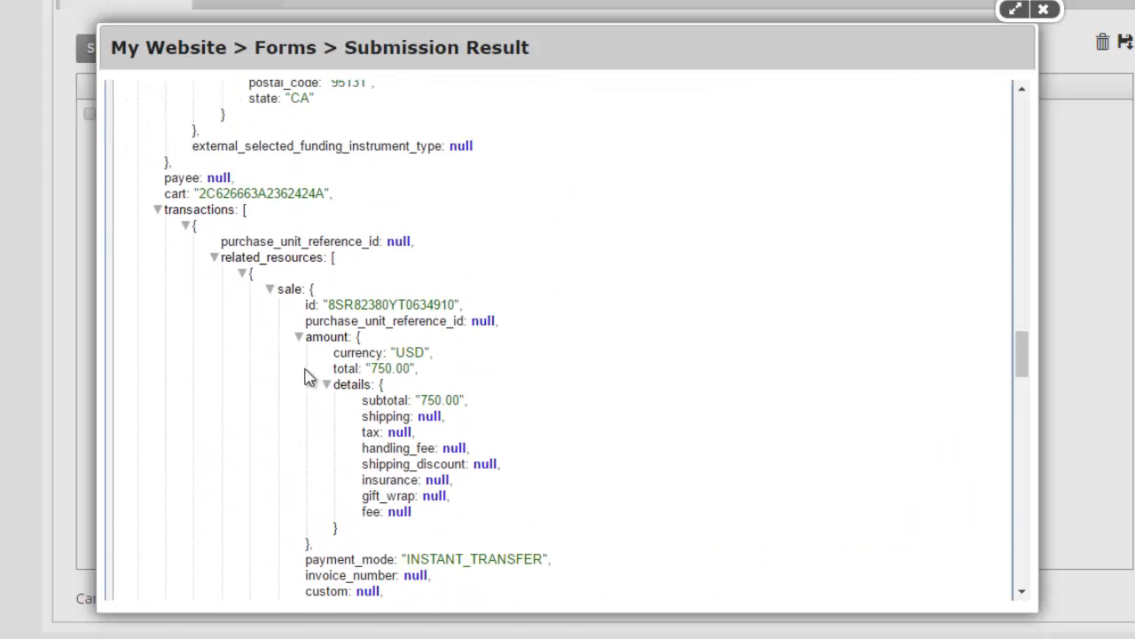
Step: Inspect the Response JSON, selecting the sale id and the 750.00 total
{"action": "double_click", "coordinate": [377, 307]}
{"action": "double_click", "coordinate": [388, 369]}
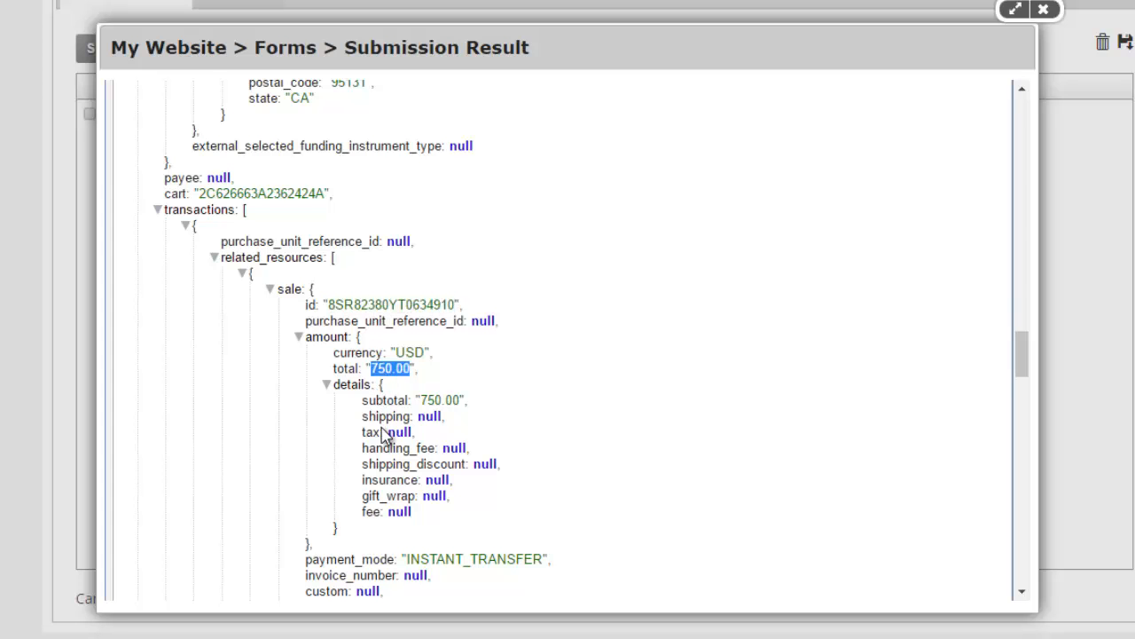
{"action": "scroll", "coordinate": [408, 442], "scroll_direction": "down", "scroll_amount": 3}
{"action": "scroll", "coordinate": [408, 442], "scroll_direction": "up", "scroll_amount": 3}
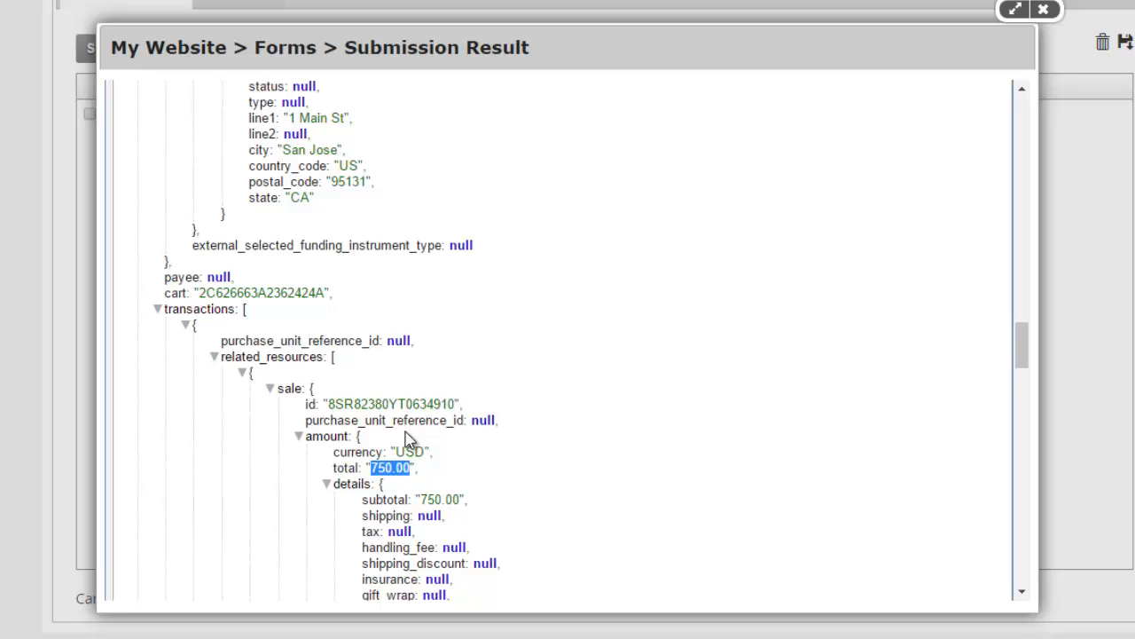
{"action": "scroll", "coordinate": [600, 371], "scroll_direction": "up", "scroll_amount": 1}
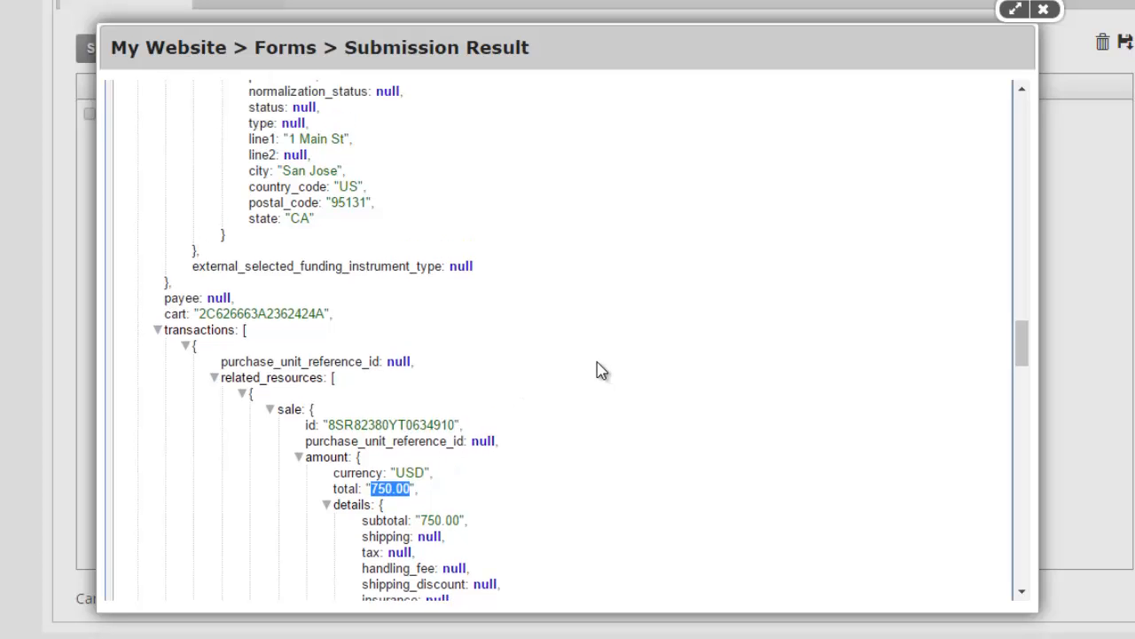
{"action": "scroll", "coordinate": [600, 370], "scroll_direction": "up", "scroll_amount": 3}
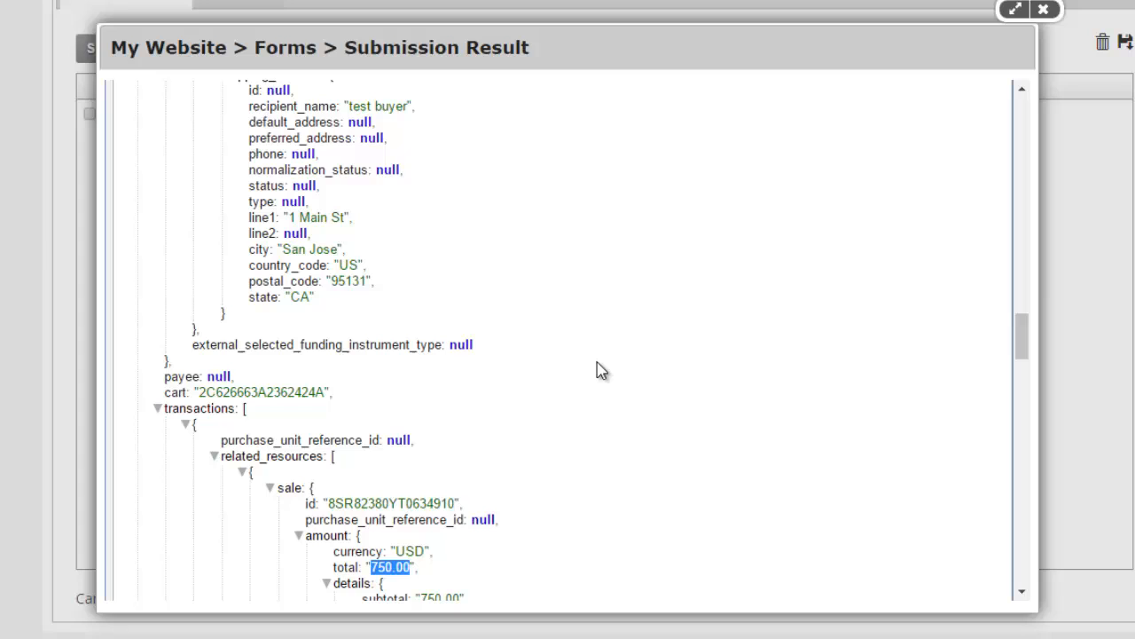
{"action": "double_click", "coordinate": [396, 504]}
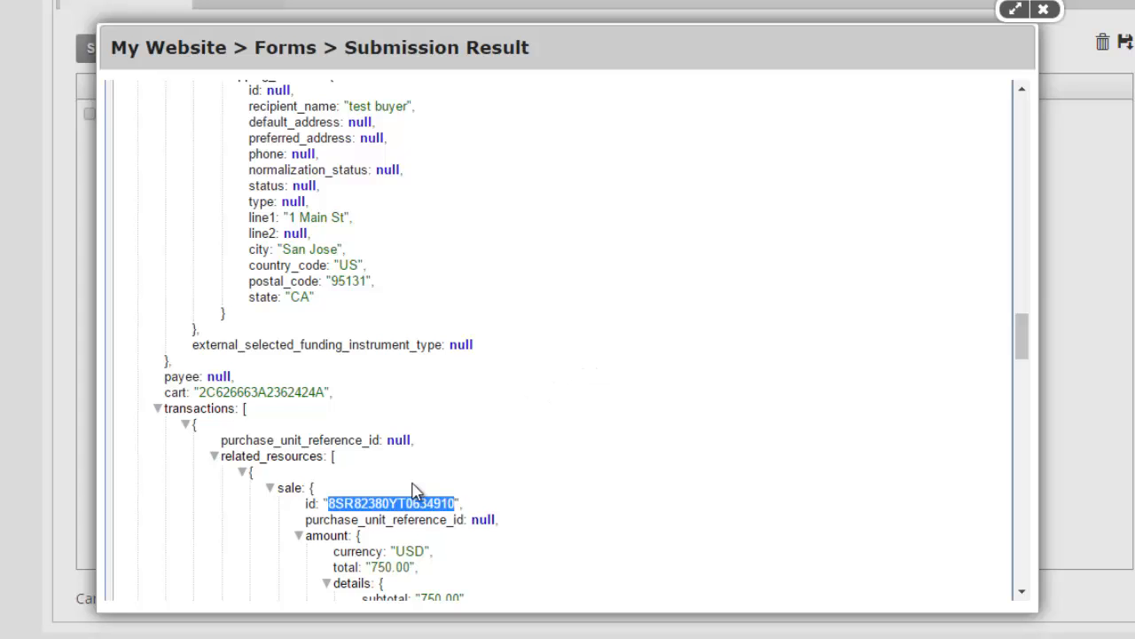
{"action": "scroll", "coordinate": [777, 401], "scroll_direction": "down", "scroll_amount": 3}
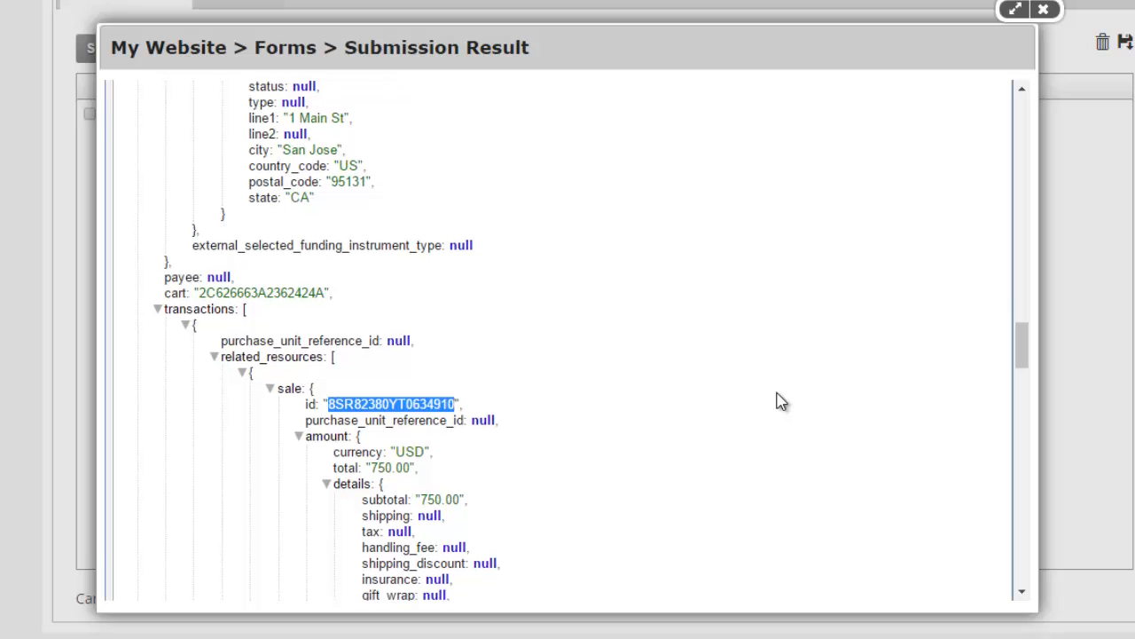
{"action": "scroll", "coordinate": [598, 411], "scroll_direction": "up", "scroll_amount": 12}
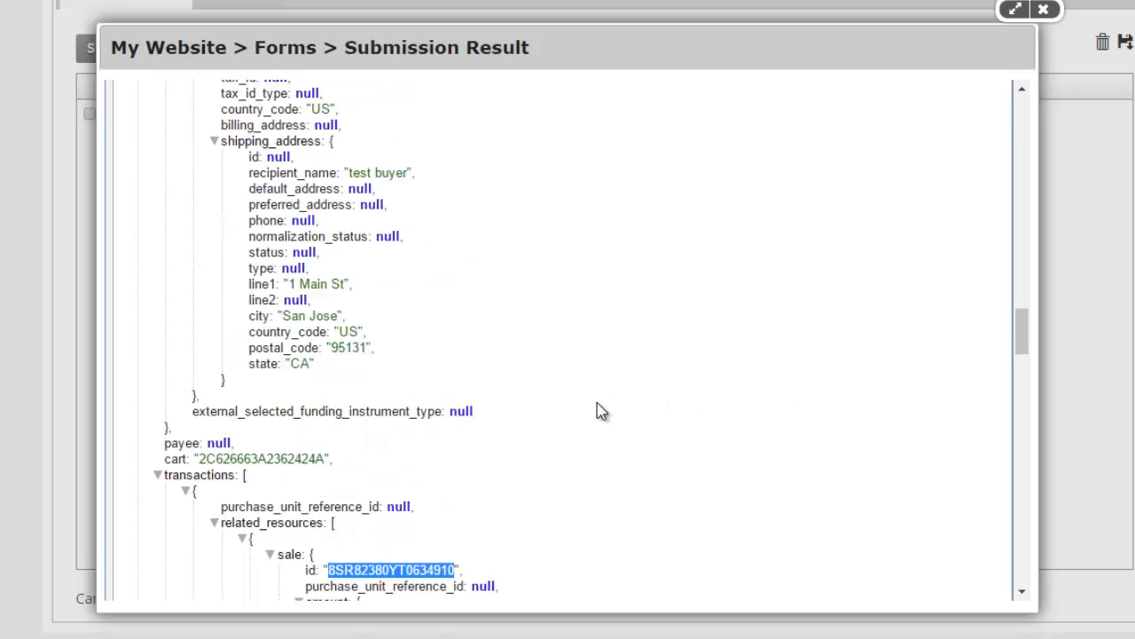
{"action": "scroll", "coordinate": [264, 330], "scroll_direction": "up", "scroll_amount": 9}
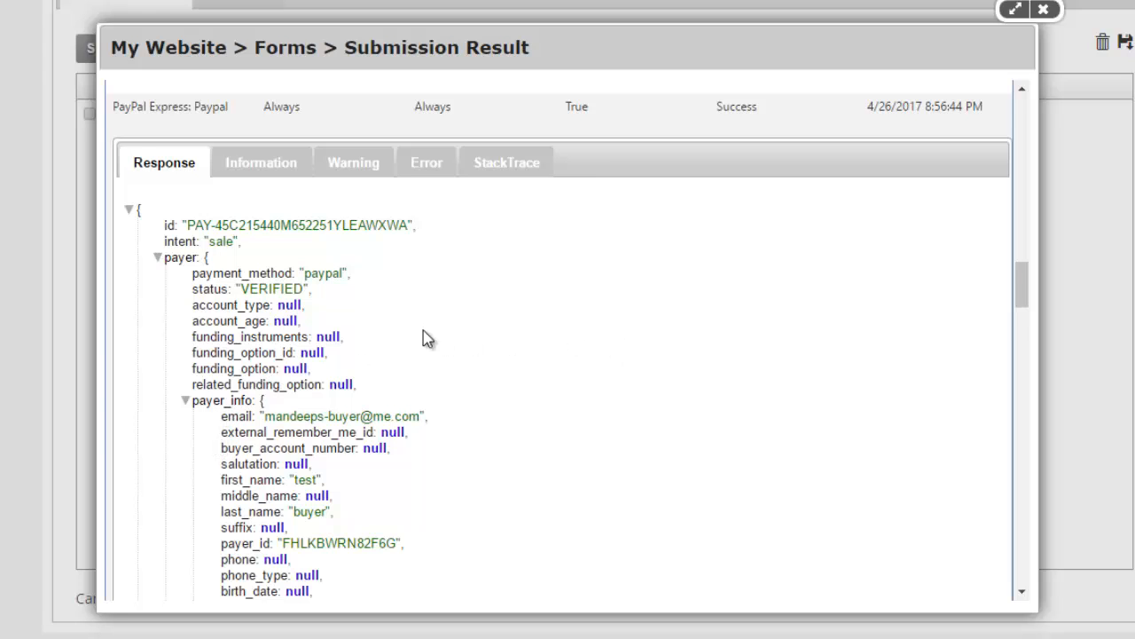
{"action": "scroll", "coordinate": [418, 336], "scroll_direction": "down", "scroll_amount": 6}
{"action": "scroll", "coordinate": [408, 334], "scroll_direction": "up", "scroll_amount": 3}
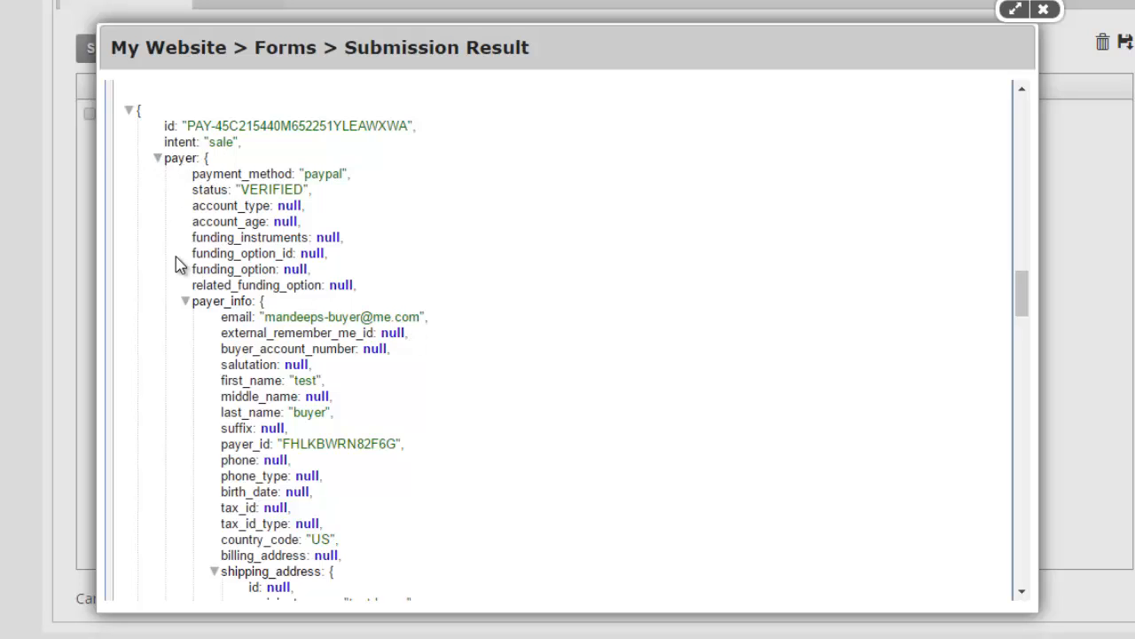
Step: Launch Notepad with Win+R and move its window toward the screen centre
{"action": "key", "text": "super+r"}
{"action": "type", "text": "notepad"}
{"action": "key", "text": "Return"}
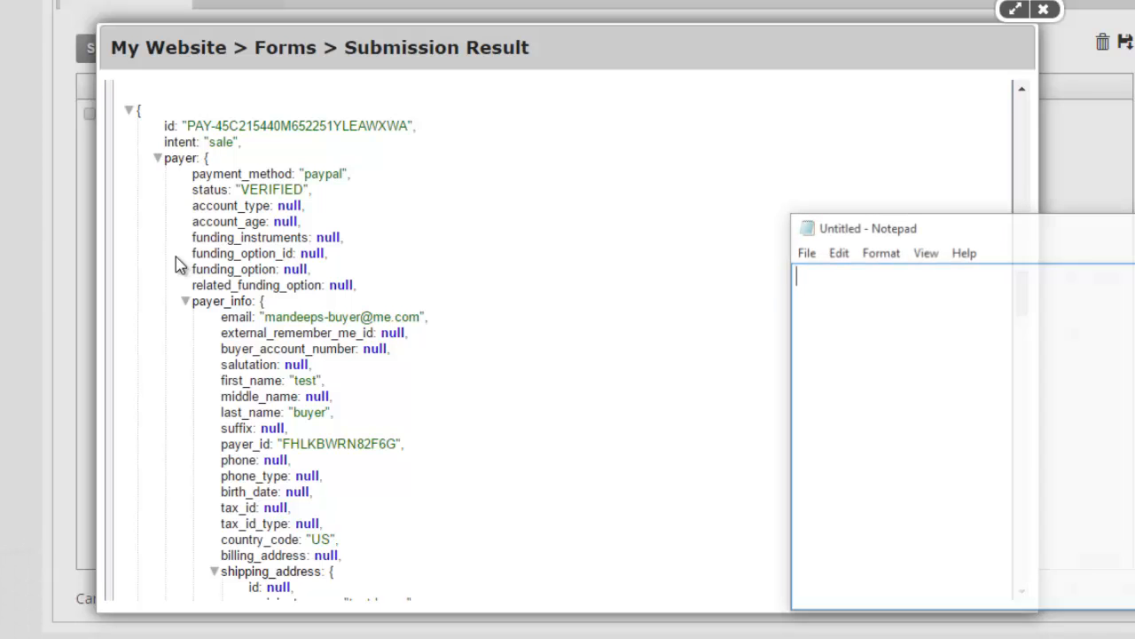
{"action": "double_click", "coordinate": [222, 126]}
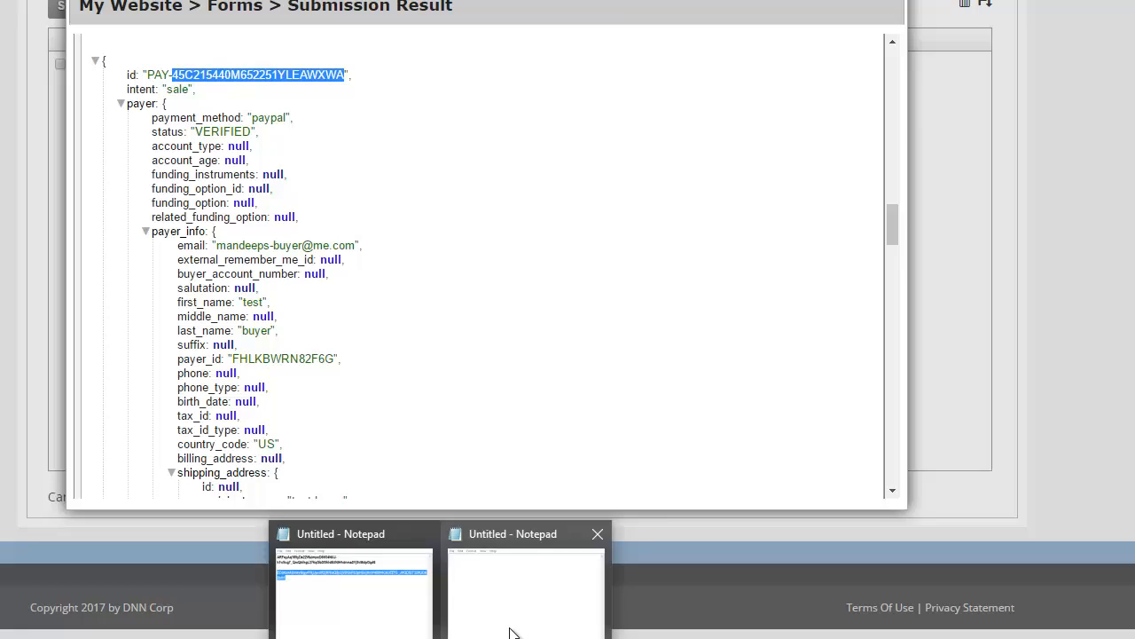
{"action": "left_click", "coordinate": [551, 638]}
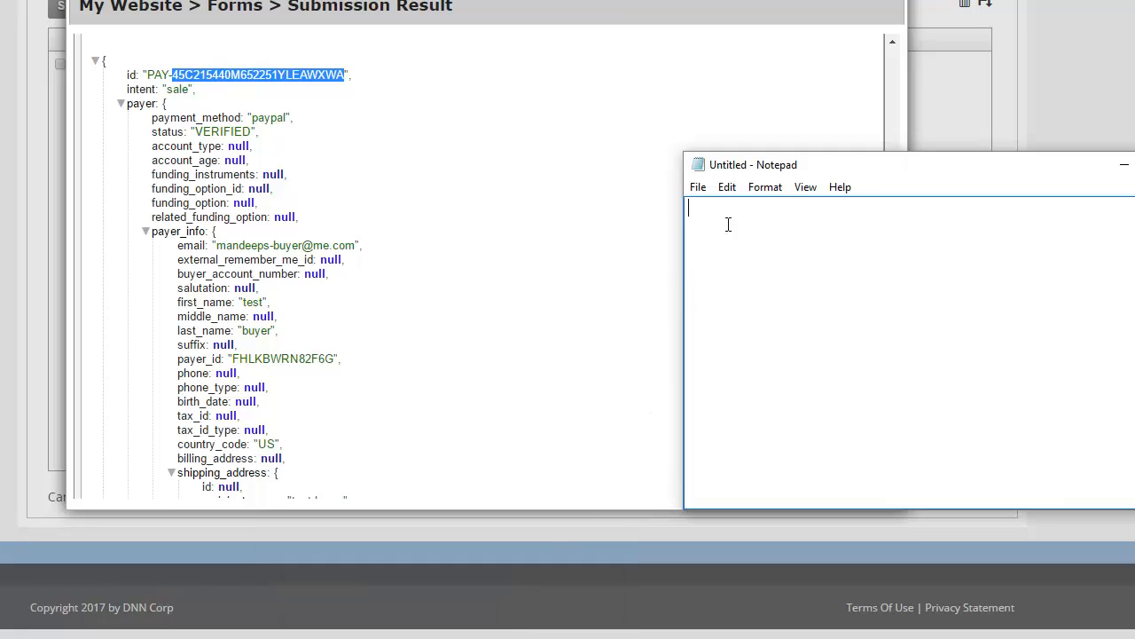
{"action": "left_click_drag", "start_coordinate": [829, 165], "coordinate": [693, 263]}
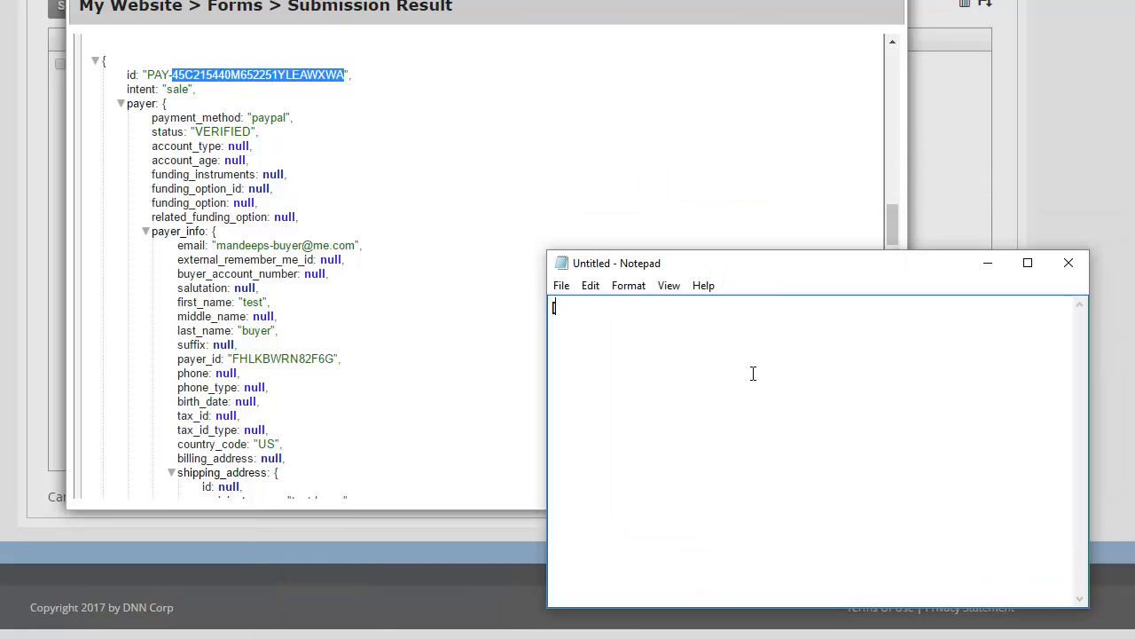
Step: Write the token [Paypal:id] and begin [Paypal:payer.payer on the next line
{"action": "type", "text": "[Paypal:id"}
{"action": "key", "text": "ctrl+a"}
{"action": "left_click", "coordinate": [761, 402]}
{"action": "type", "text": "[Paypal:"}
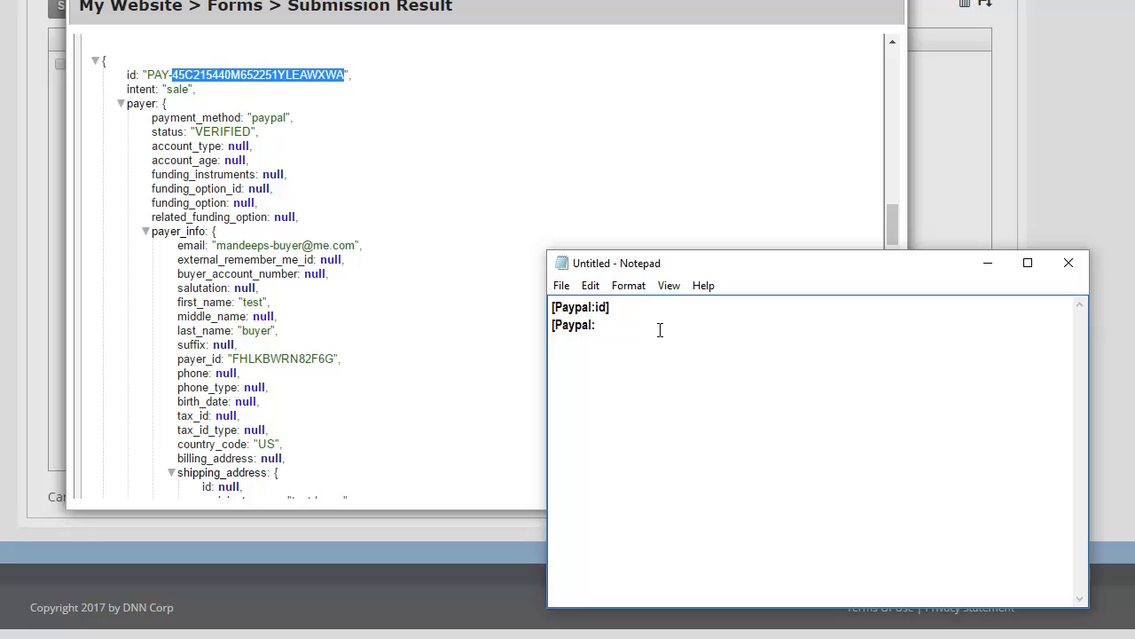
{"action": "type", "text": "payer"}
{"action": "type", "text": ".payer"}
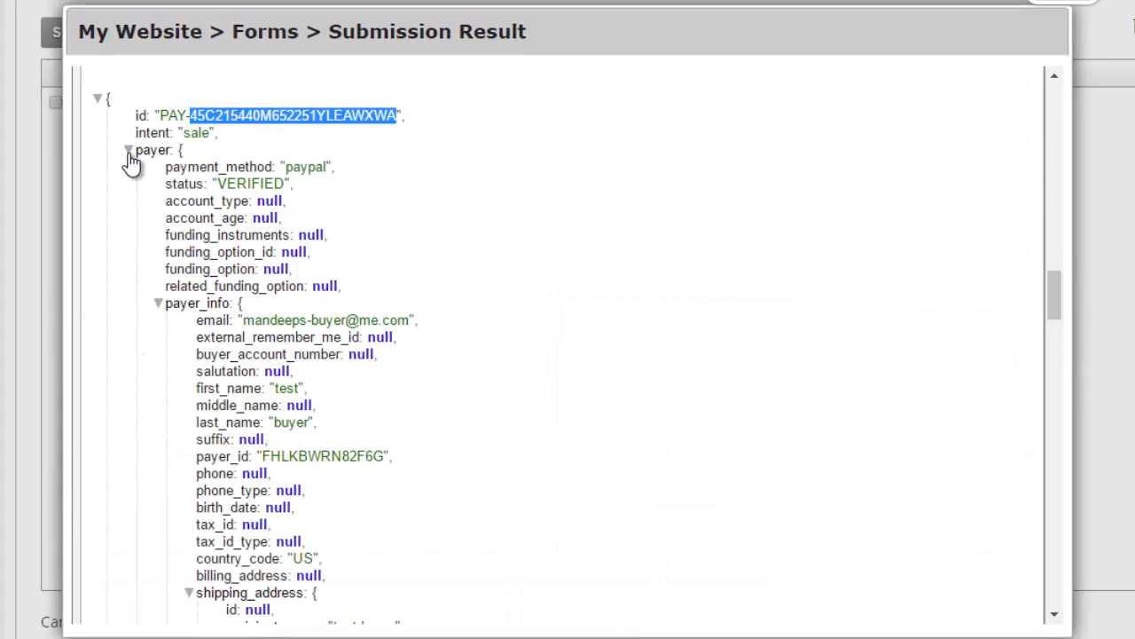
Step: Expand the payer and payer_info objects and select the email field in the PayPal response
{"action": "left_click", "coordinate": [127, 151]}
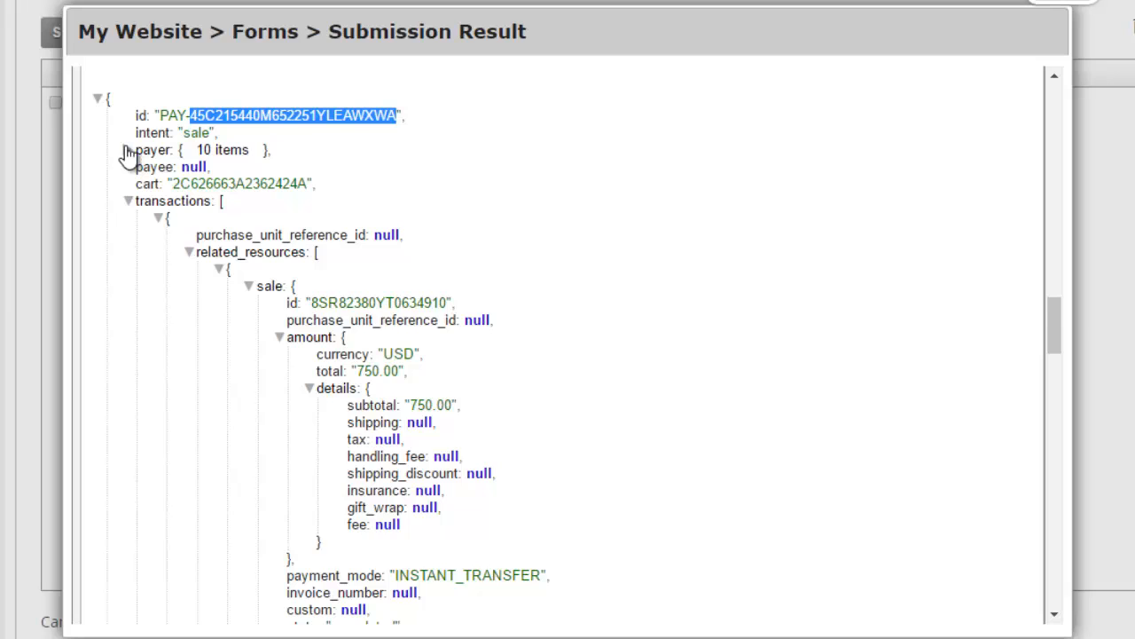
{"action": "left_click", "coordinate": [127, 150]}
{"action": "left_click", "coordinate": [156, 303]}
{"action": "left_click", "coordinate": [159, 308]}
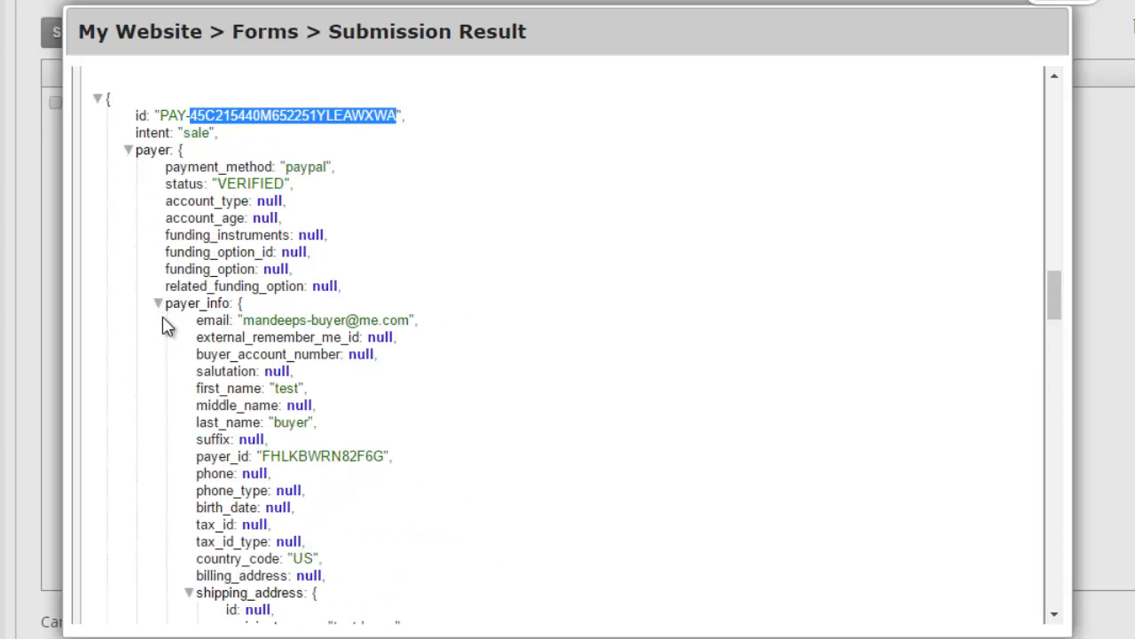
{"action": "double_click", "coordinate": [212, 321]}
{"action": "left_click", "coordinate": [215, 332]}
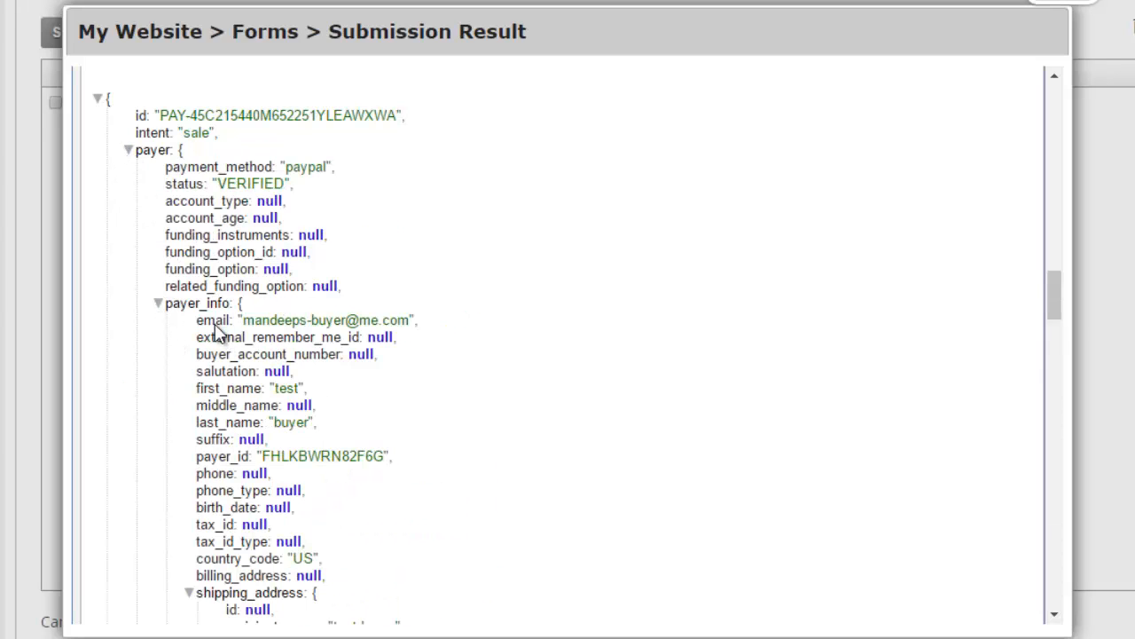
Step: Select the sale id under transactions, collapse payer, and re-expand related_resources to show the sale
{"action": "scroll", "coordinate": [204, 328], "scroll_direction": "down", "scroll_amount": 3}
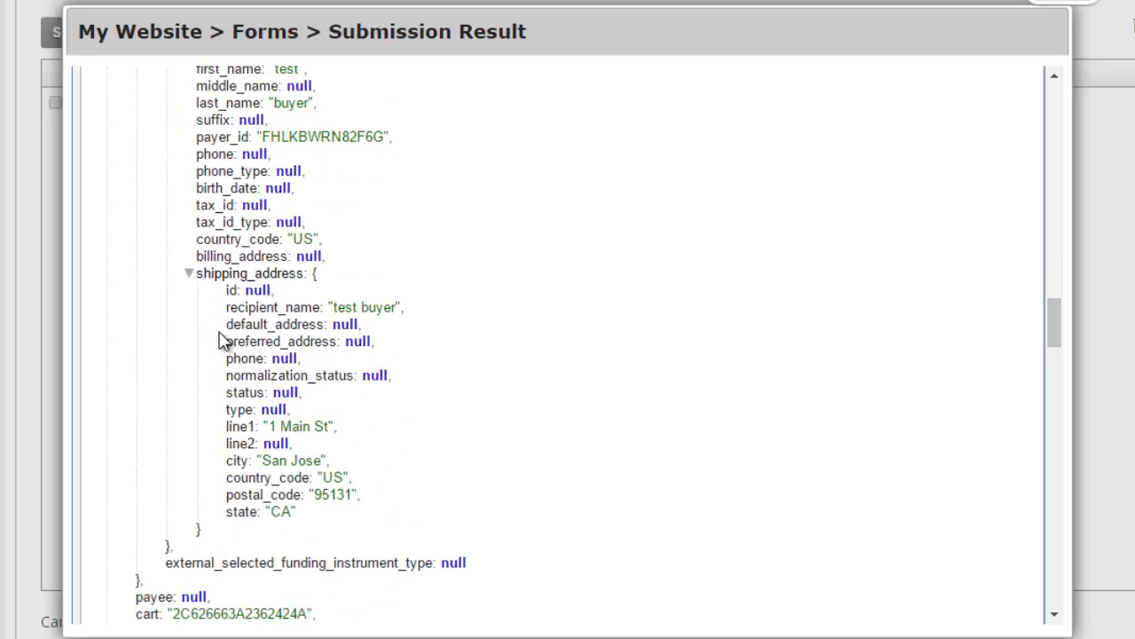
{"action": "scroll", "coordinate": [222, 346], "scroll_direction": "down", "scroll_amount": 2}
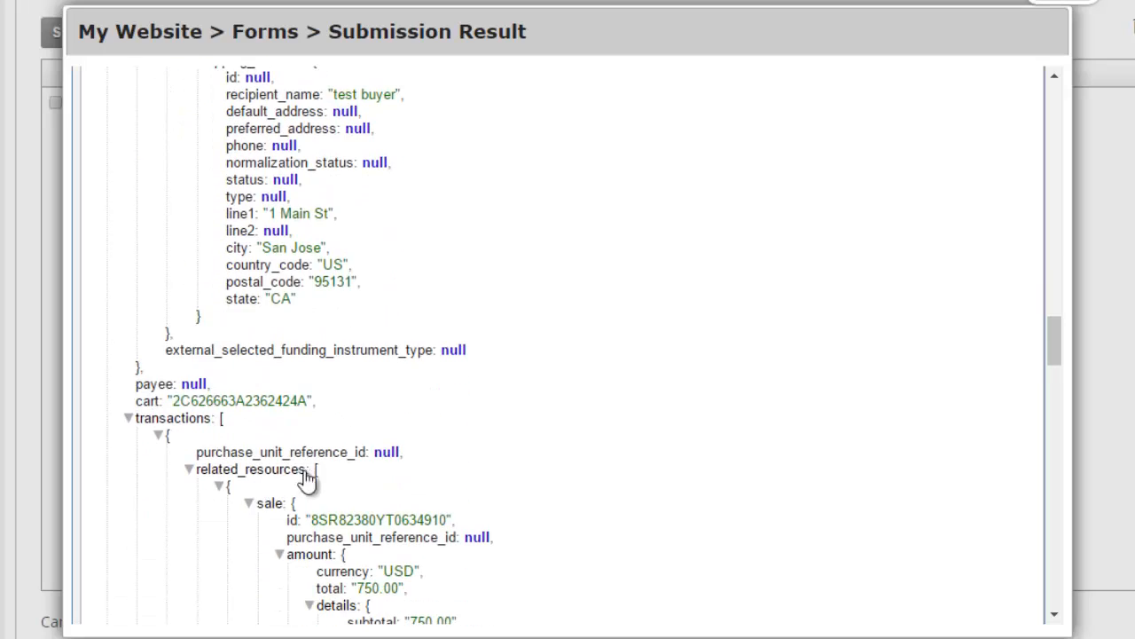
{"action": "double_click", "coordinate": [393, 522]}
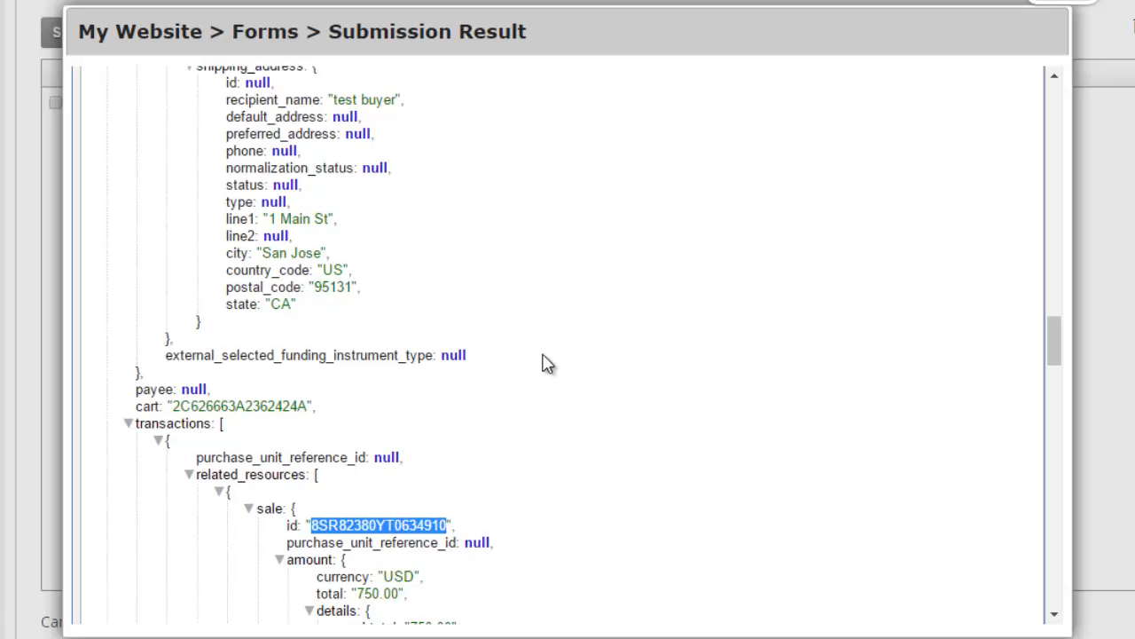
{"action": "scroll", "coordinate": [548, 364], "scroll_direction": "up", "scroll_amount": 9}
{"action": "left_click", "coordinate": [127, 470]}
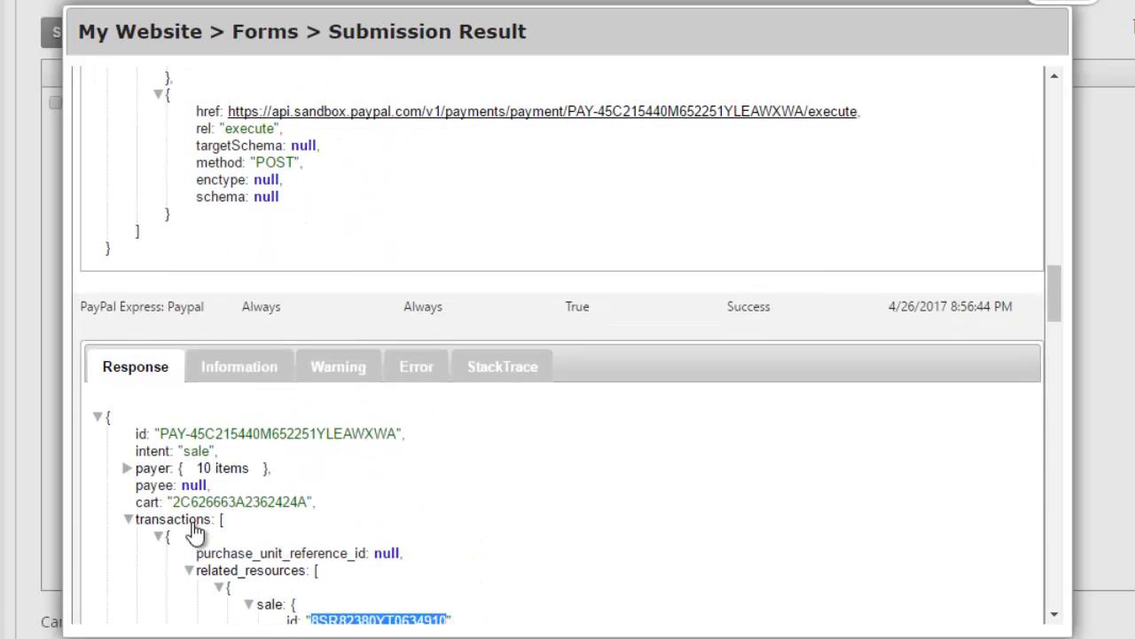
{"action": "scroll", "coordinate": [195, 532], "scroll_direction": "down", "scroll_amount": 1}
{"action": "left_click", "coordinate": [189, 465]}
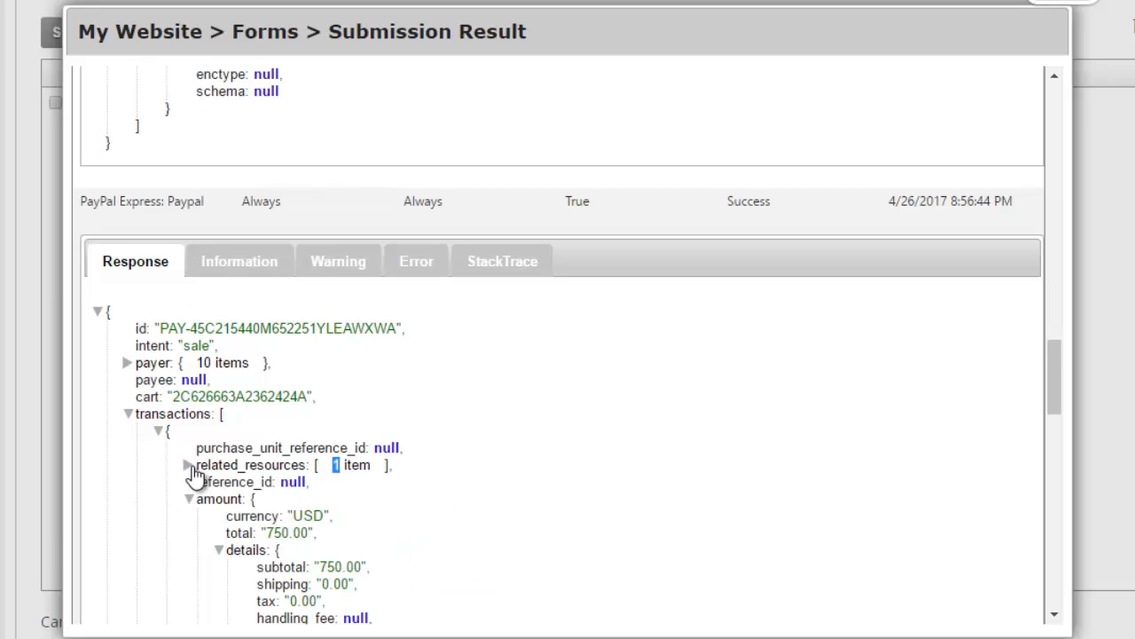
{"action": "left_click", "coordinate": [189, 466]}
{"action": "scroll", "coordinate": [199, 390], "scroll_direction": "down", "scroll_amount": 1}
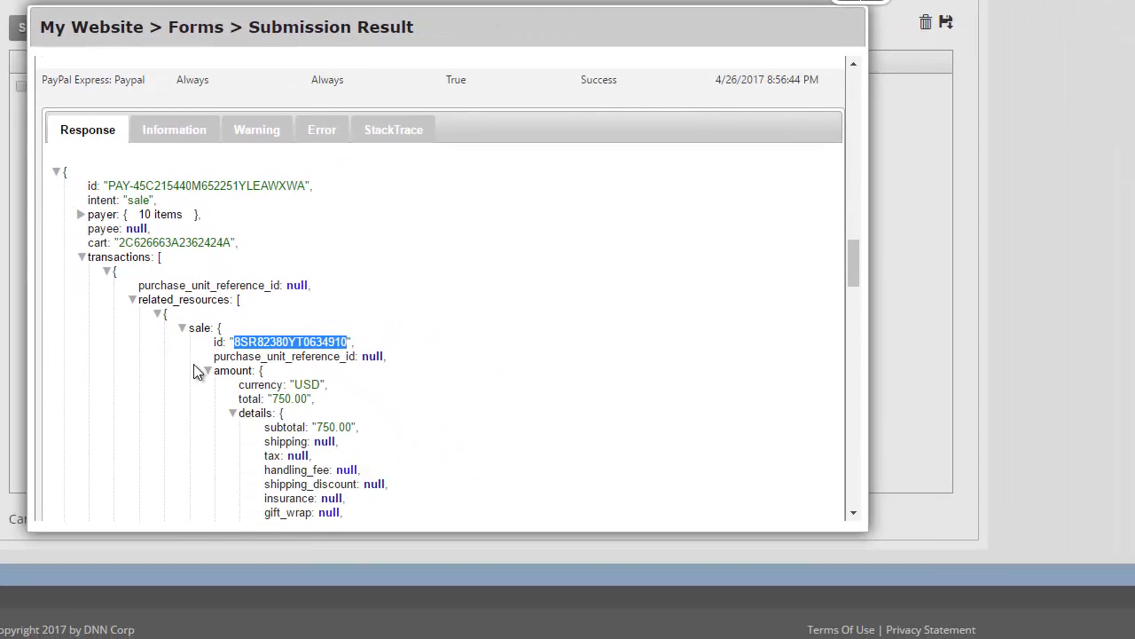
Step: Select the three finished PayPal token lines in Notepad, then close the submission result
{"action": "left_click", "coordinate": [484, 624]}
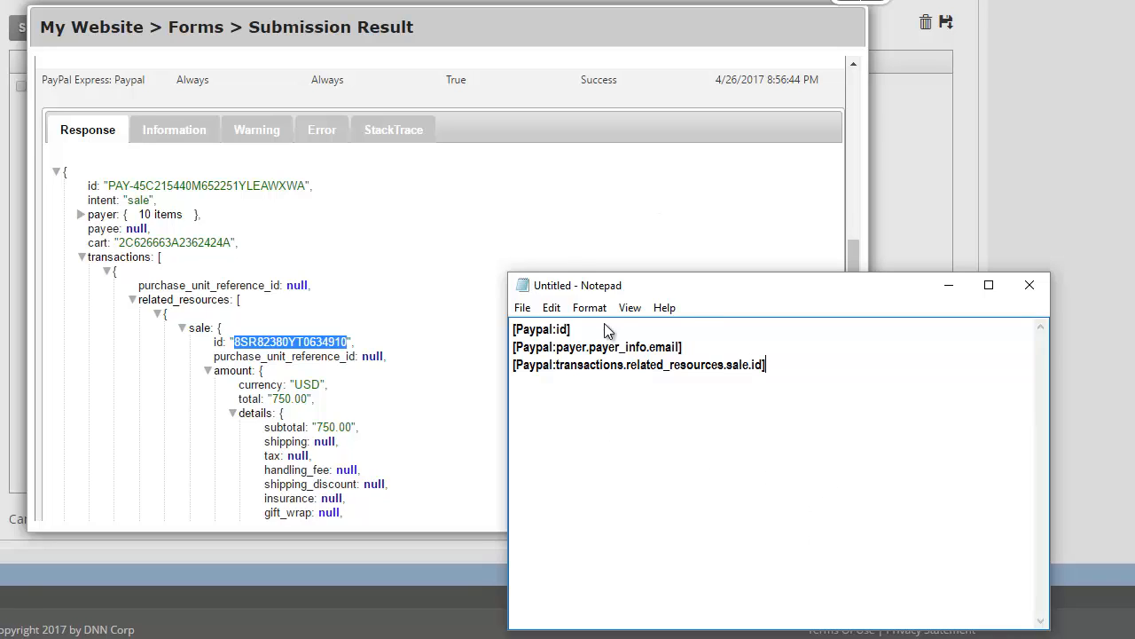
{"action": "left_click_drag", "start_coordinate": [791, 390], "coordinate": [511, 323]}
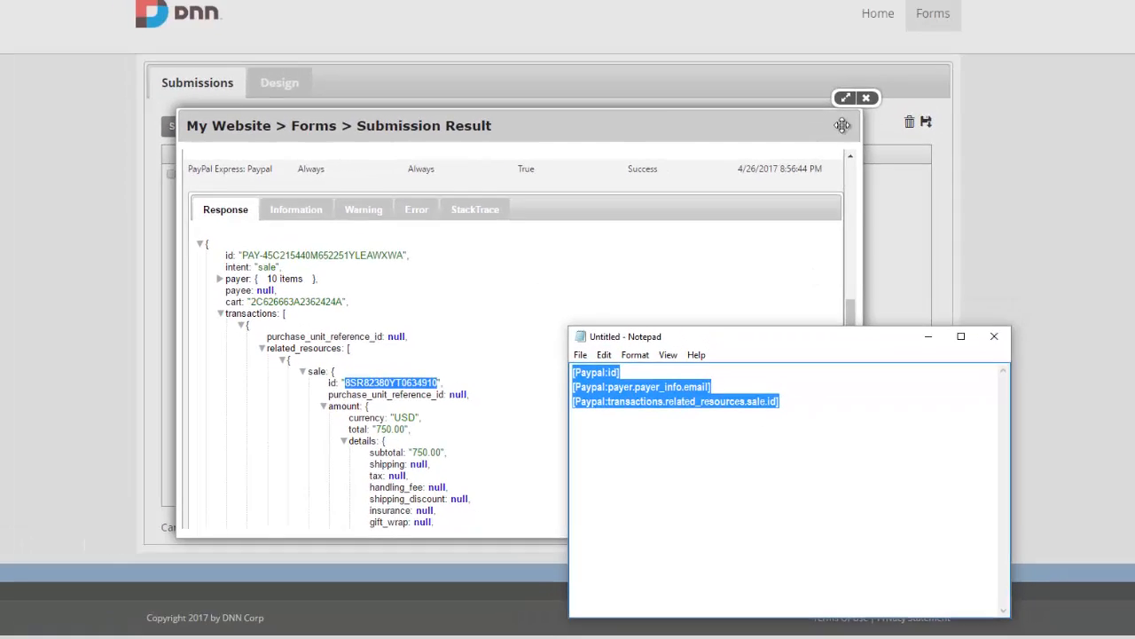
{"action": "left_click", "coordinate": [949, 285]}
{"action": "left_click", "coordinate": [862, 169]}
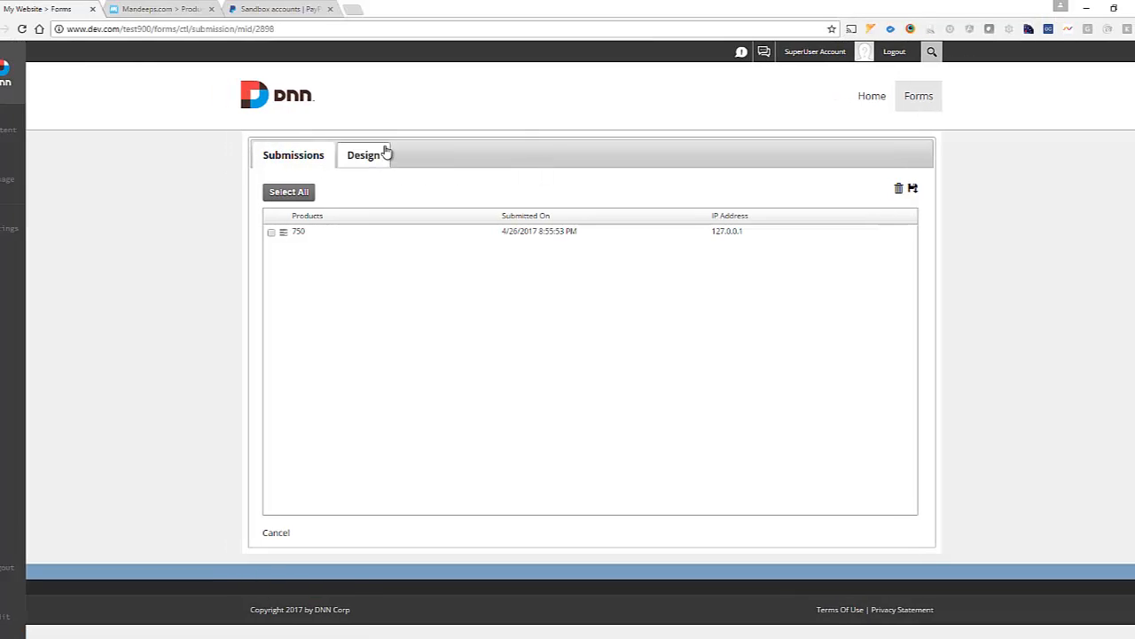
Step: Add a Show Message action to the Products form's submission actions
{"action": "left_click", "coordinate": [384, 151]}
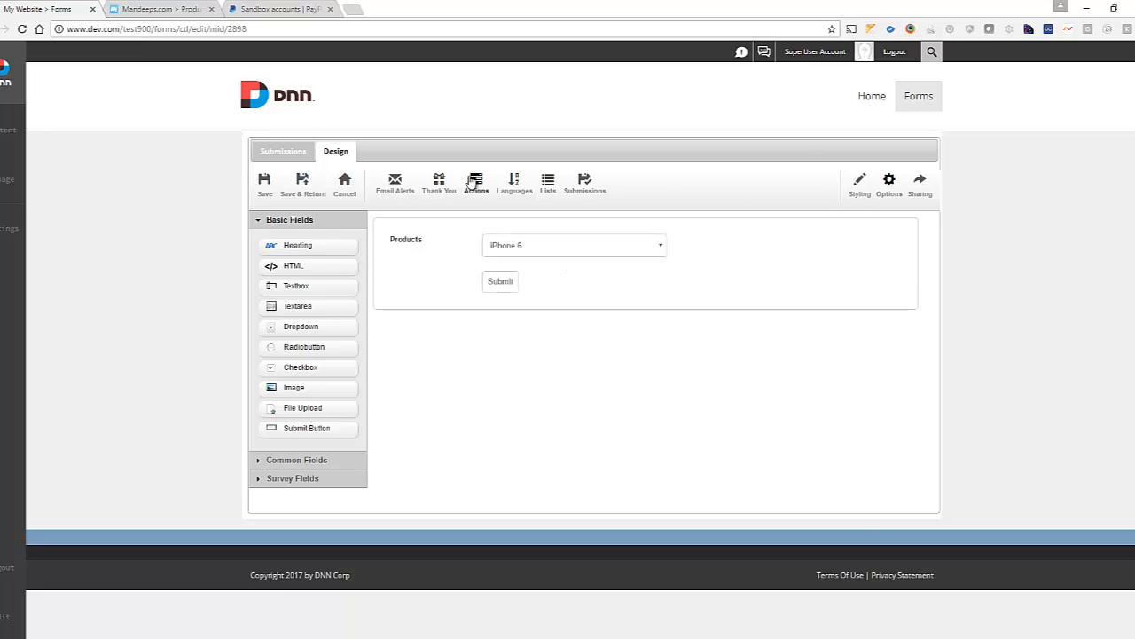
{"action": "left_click", "coordinate": [472, 182]}
{"action": "left_click", "coordinate": [301, 264]}
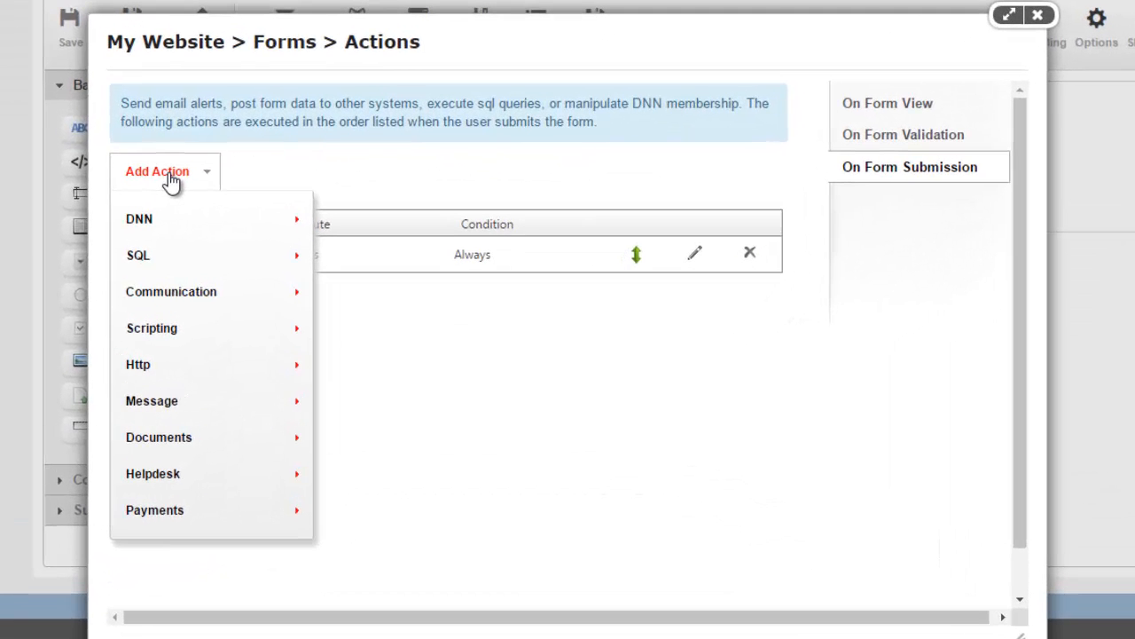
{"action": "mouse_move", "coordinate": [266, 403]}
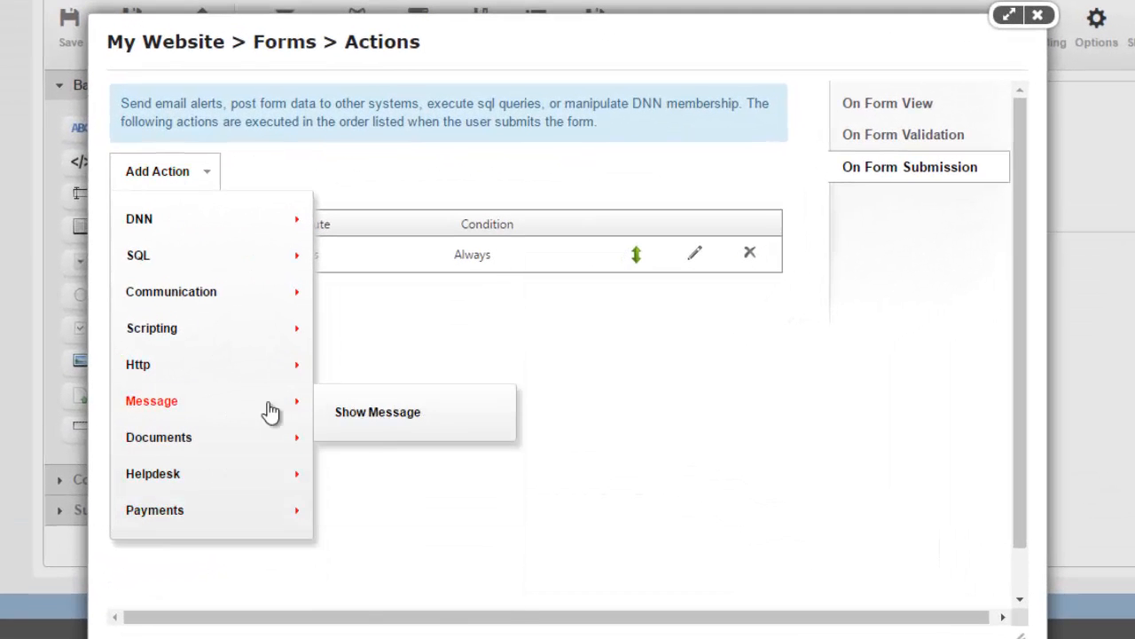
{"action": "left_click", "coordinate": [376, 413]}
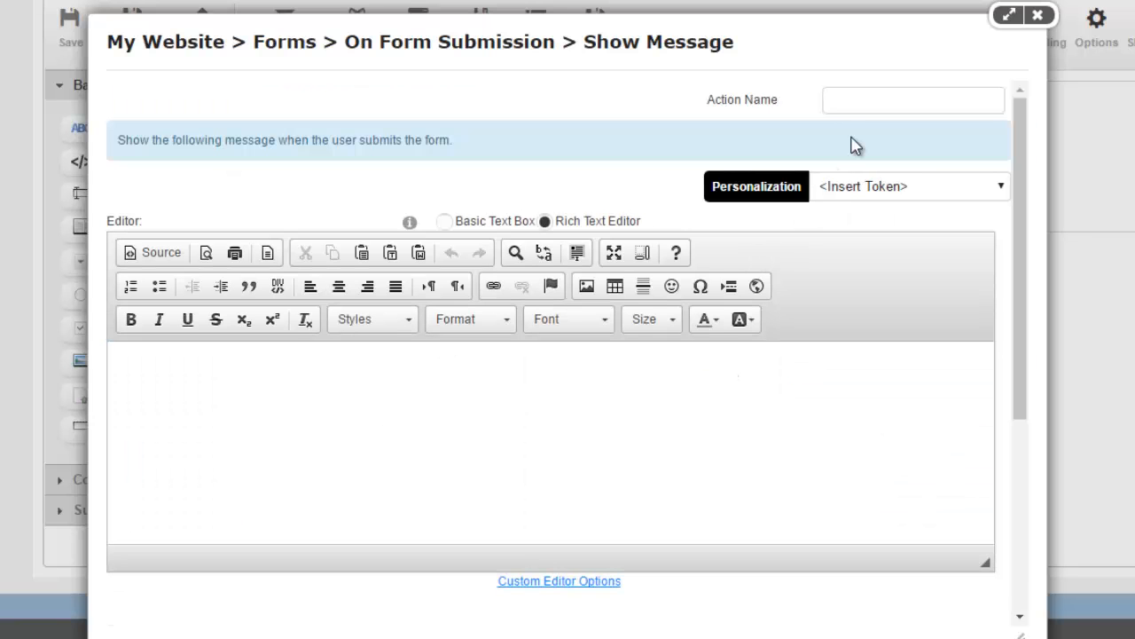
Step: Name the message action 'Order placed' and write the thank-you confirmation text
{"action": "left_click", "coordinate": [860, 103]}
{"action": "type", "text": "Order placed"}
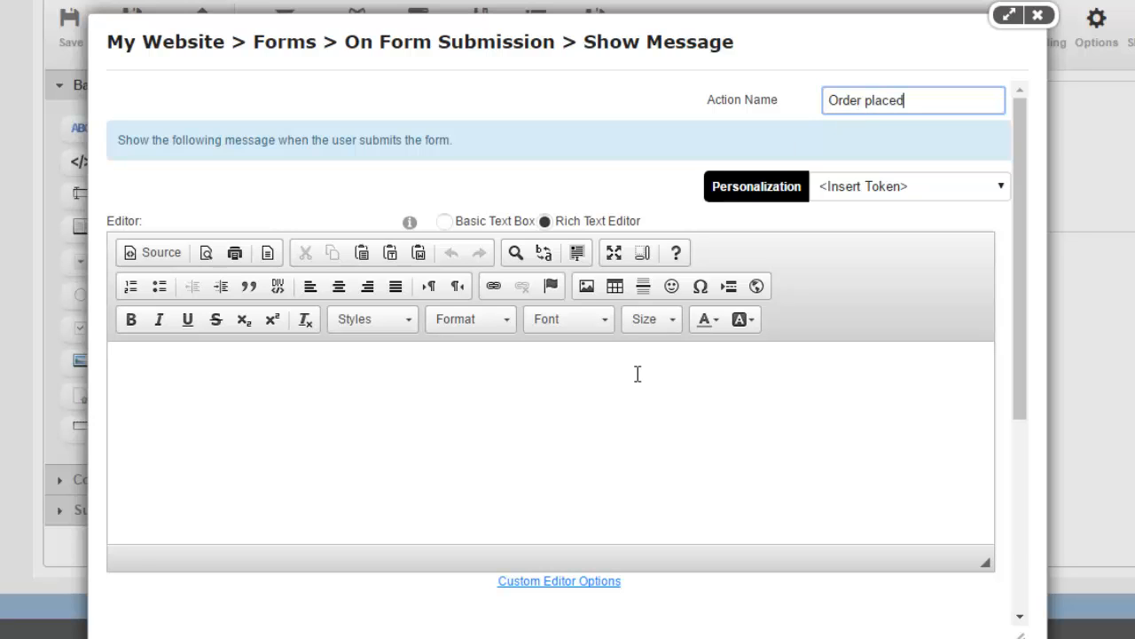
{"action": "left_click", "coordinate": [637, 374]}
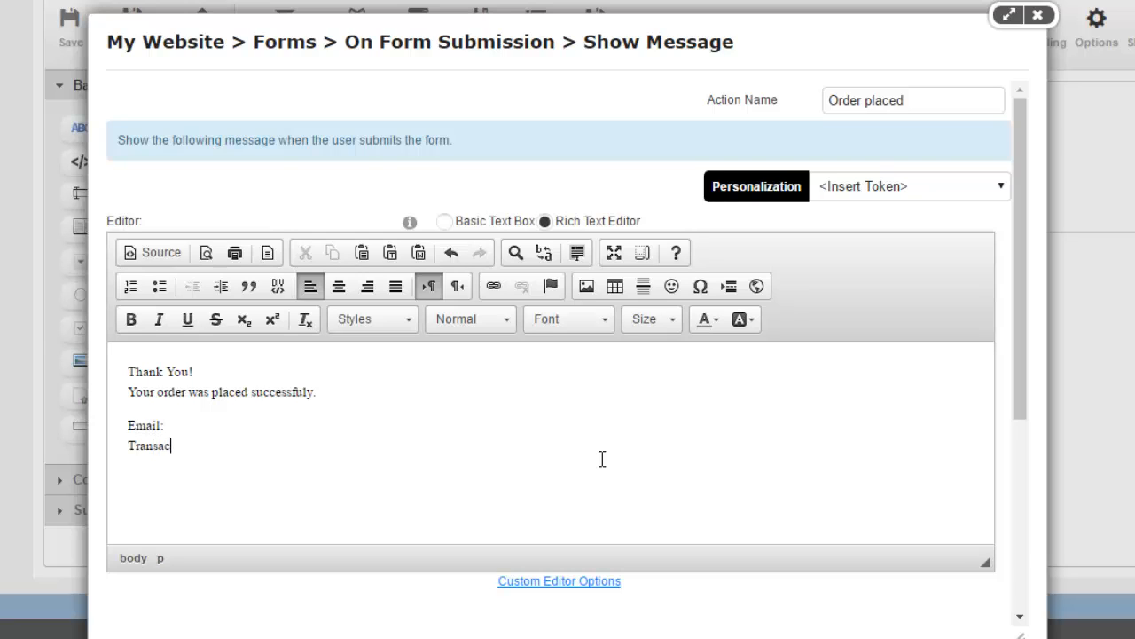
{"action": "type", "text": "tion ID:"}
Step: Paste the payer email token after Email: and the sale id token after Transaction ID:
{"action": "left_click", "coordinate": [517, 637]}
{"action": "left_click", "coordinate": [617, 635]}
{"action": "left_click", "coordinate": [768, 498]}
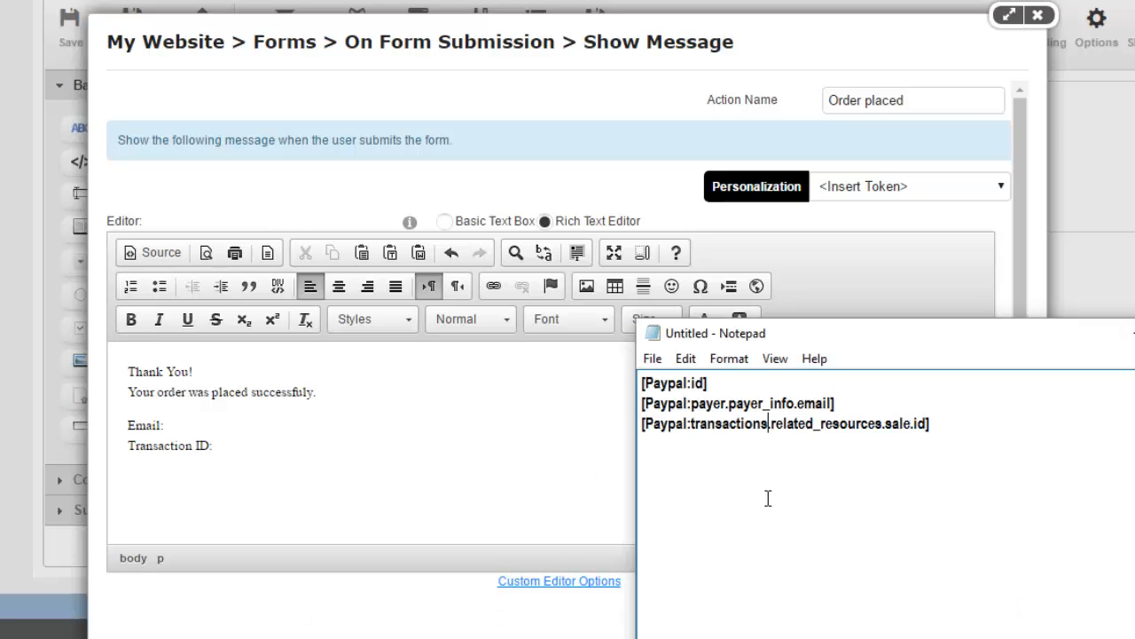
{"action": "left_click_drag", "start_coordinate": [839, 405], "coordinate": [632, 404]}
{"action": "key", "text": "ctrl+c"}
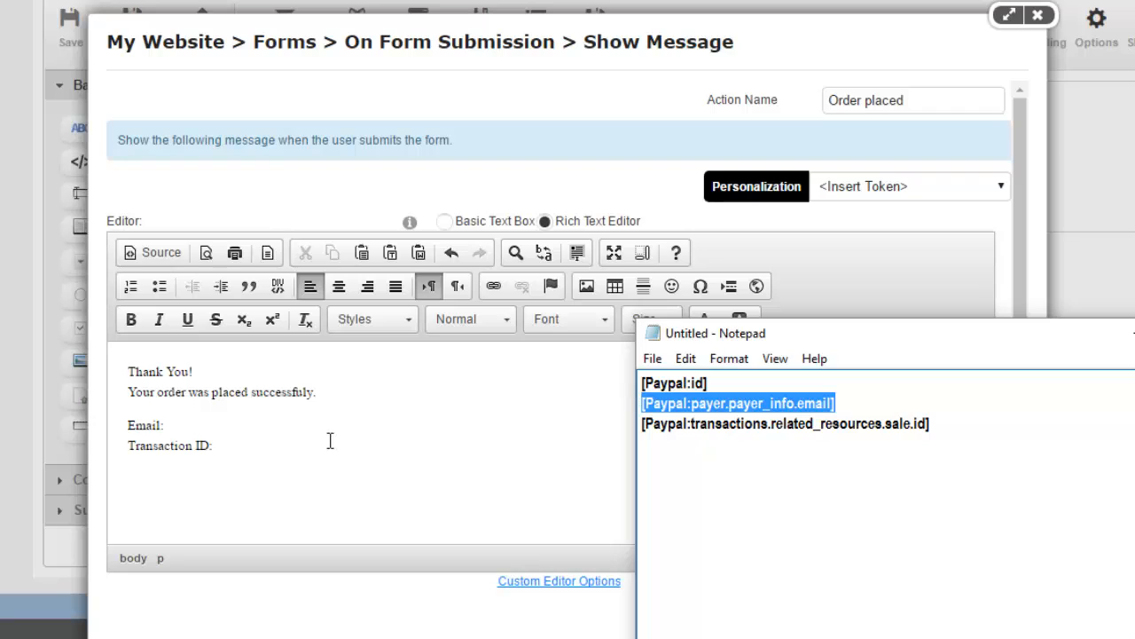
{"action": "left_click", "coordinate": [273, 427]}
{"action": "key", "text": "ctrl+v"}
{"action": "left_click", "coordinate": [517, 638]}
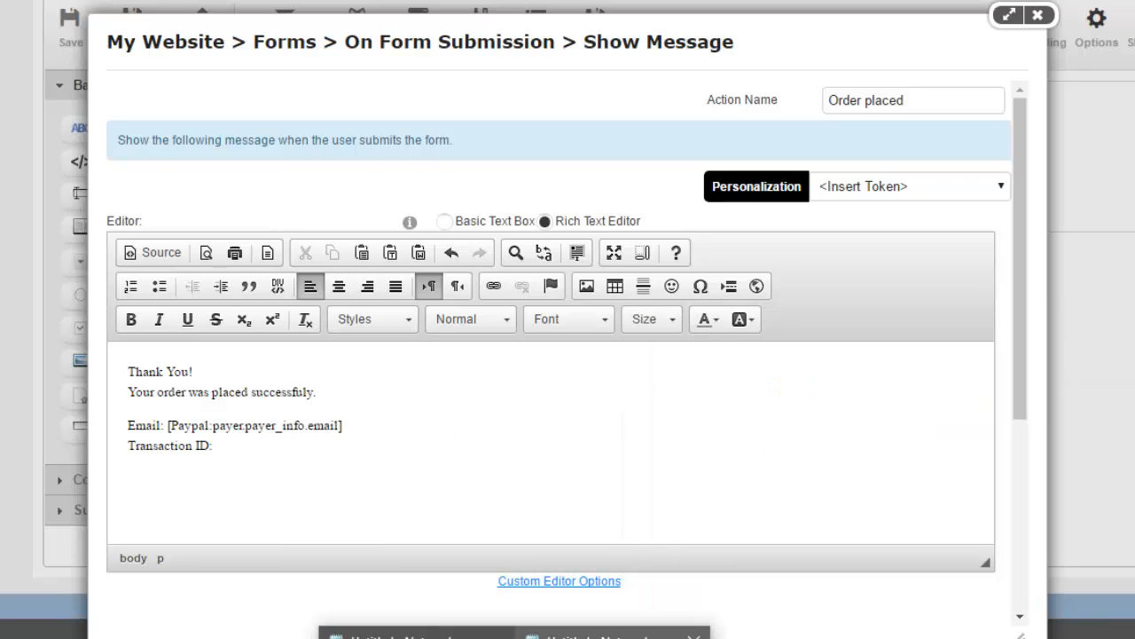
{"action": "left_click", "coordinate": [416, 635]}
{"action": "left_click_drag", "start_coordinate": [931, 424], "coordinate": [585, 480]}
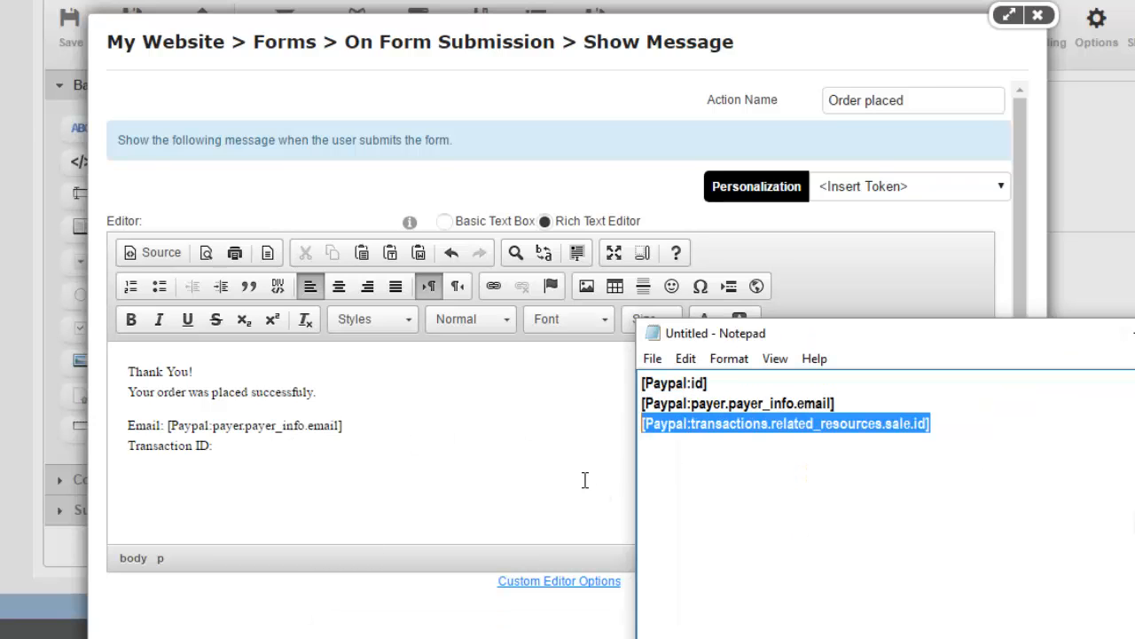
{"action": "key", "text": "ctrl+c"}
{"action": "left_click", "coordinate": [361, 476]}
{"action": "key", "text": "ctrl+v"}
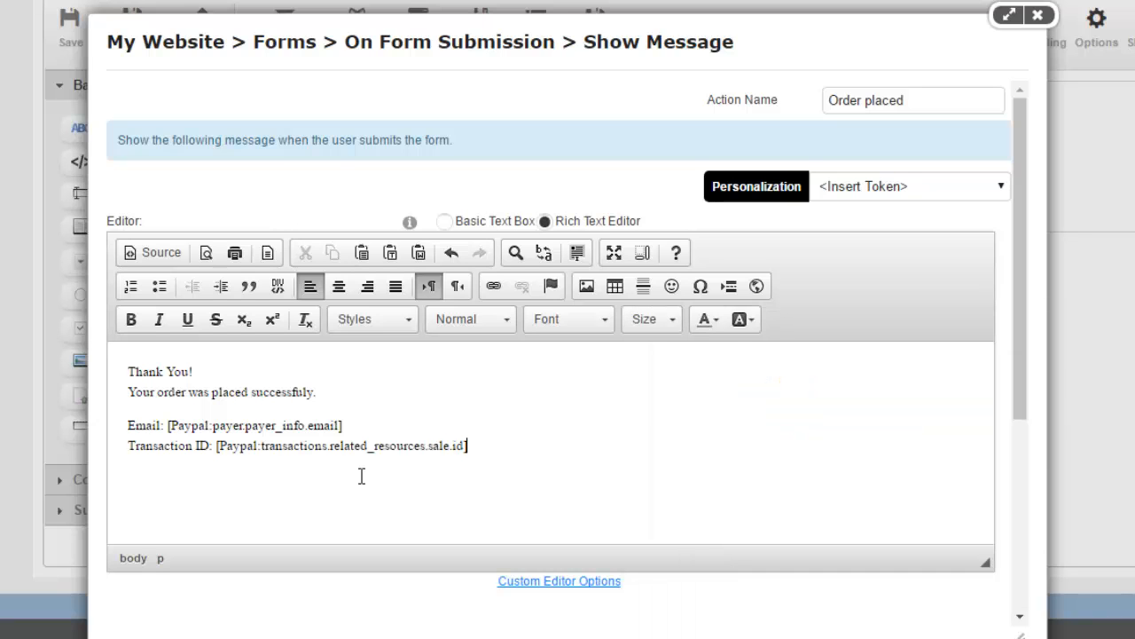
Step: Set the action to run only if the immediately prior action succeeded, and save it
{"action": "scroll", "coordinate": [299, 514], "scroll_direction": "down", "scroll_amount": 5}
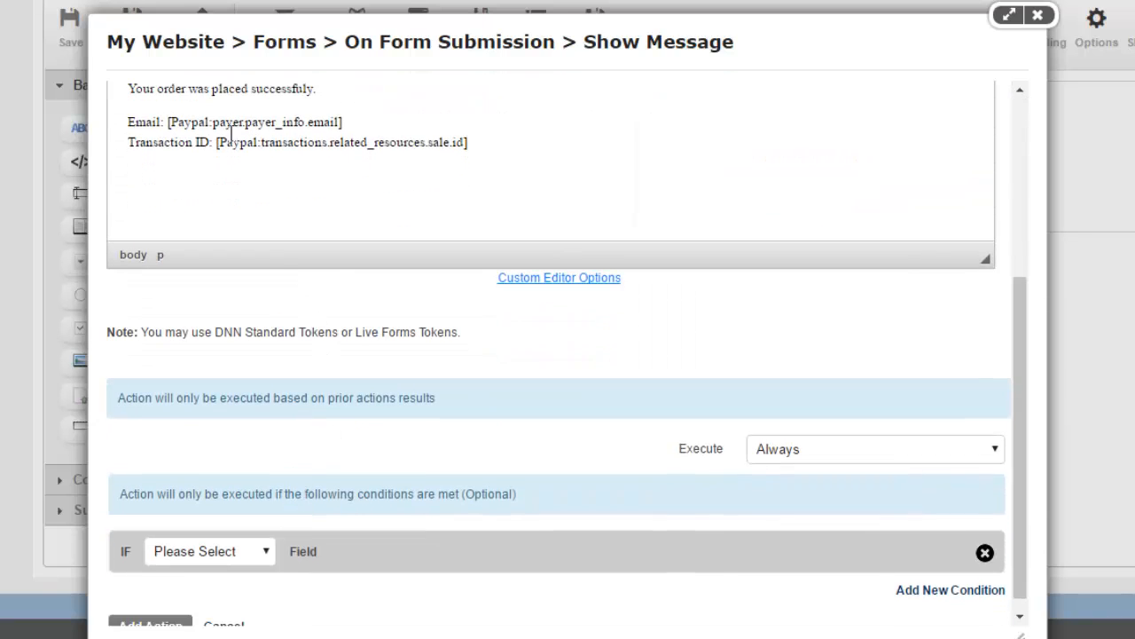
{"action": "scroll", "coordinate": [497, 324], "scroll_direction": "up", "scroll_amount": 5}
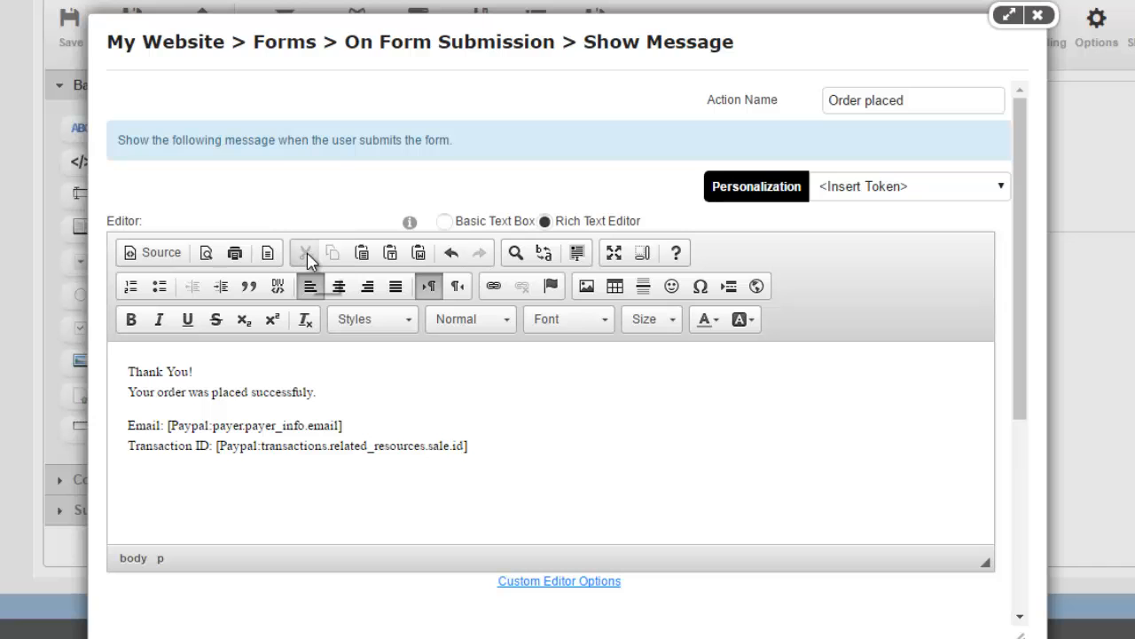
{"action": "scroll", "coordinate": [443, 319], "scroll_direction": "down", "scroll_amount": 3}
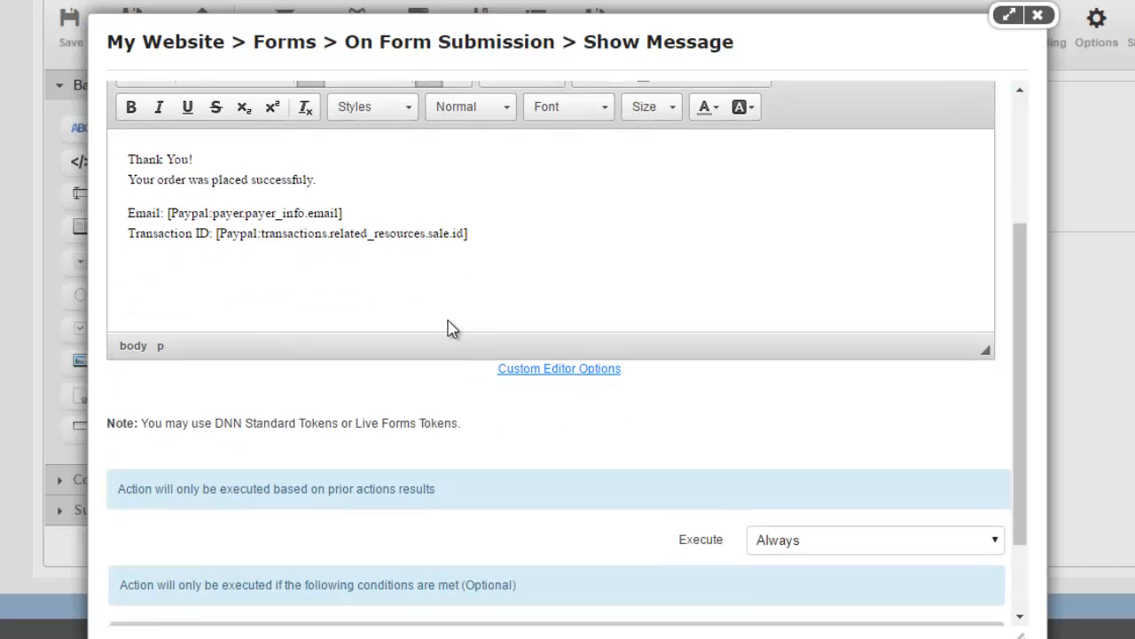
{"action": "scroll", "coordinate": [450, 326], "scroll_direction": "down", "scroll_amount": 2}
{"action": "left_click", "coordinate": [834, 435]}
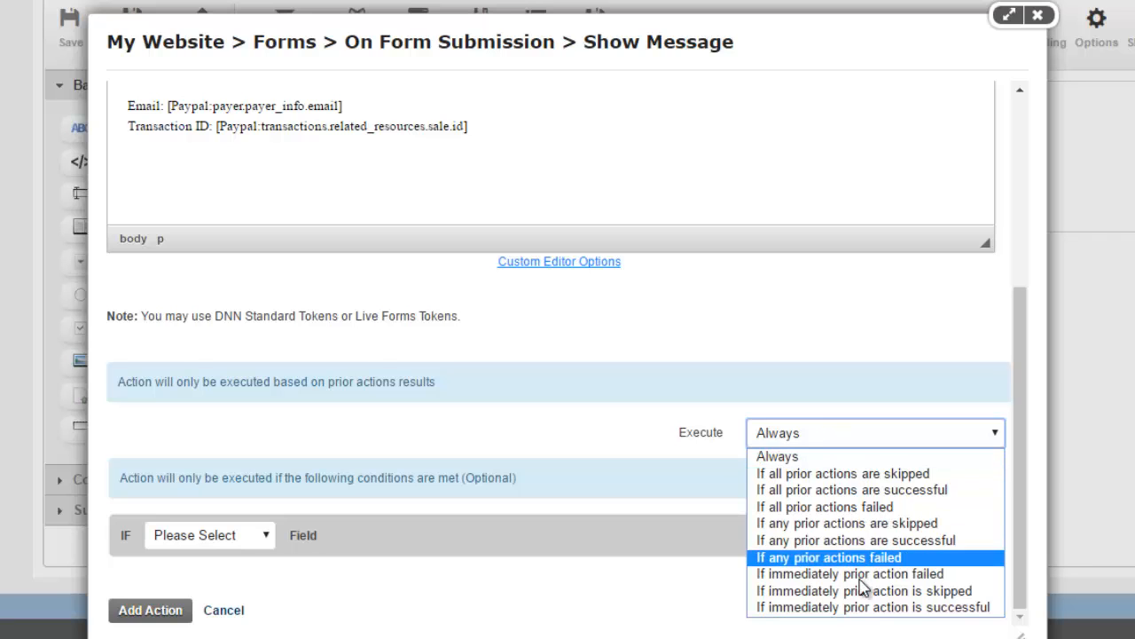
{"action": "left_click", "coordinate": [902, 608]}
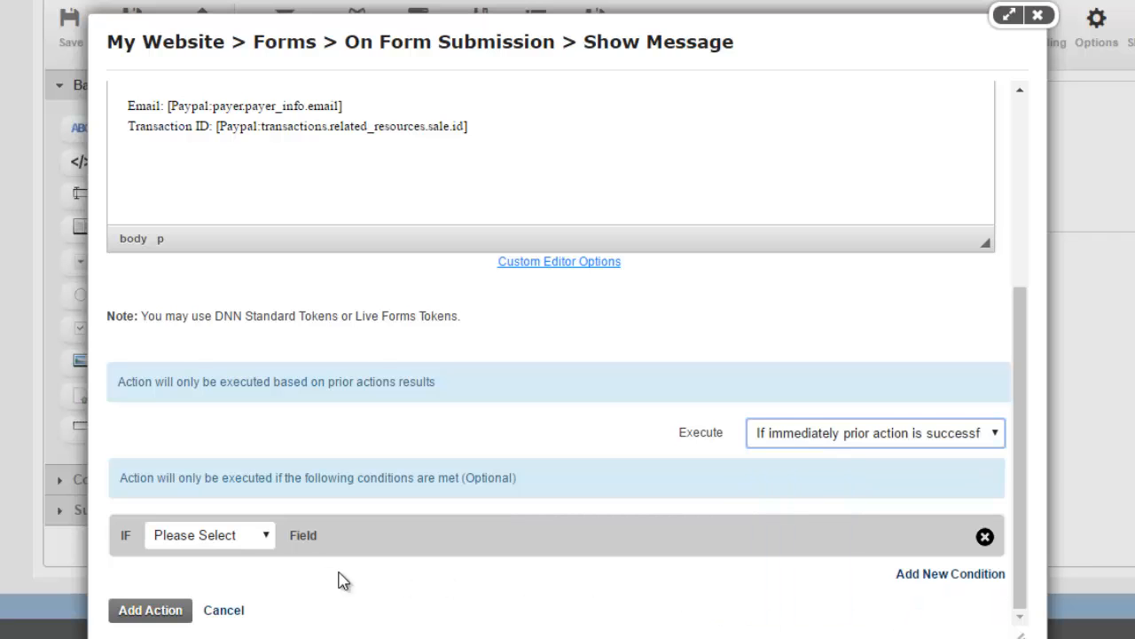
{"action": "left_click", "coordinate": [159, 610]}
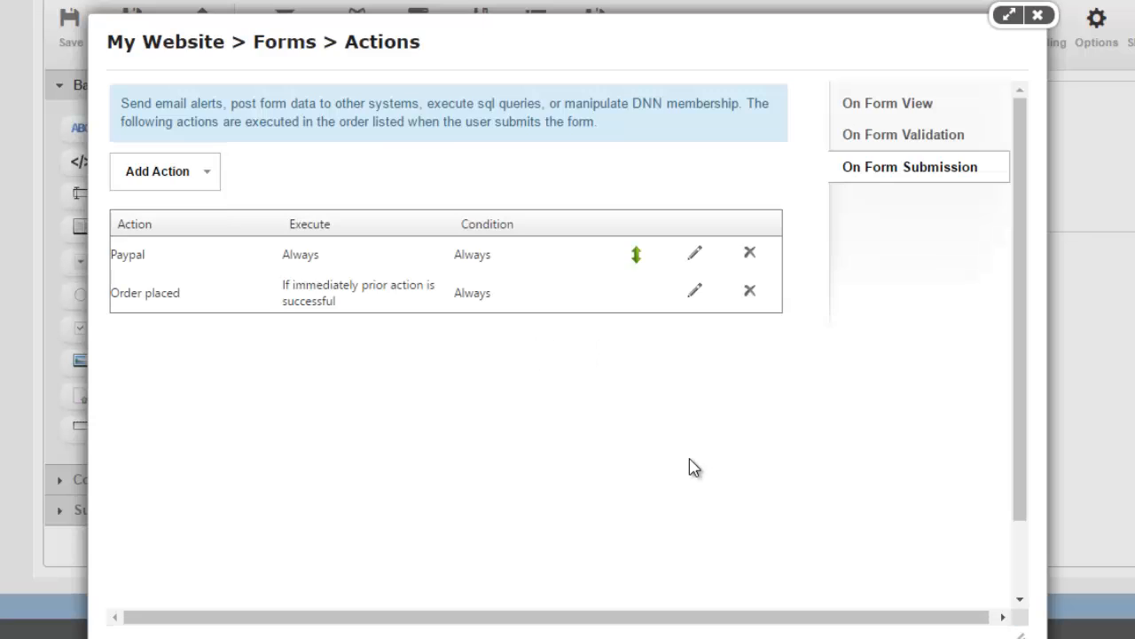
Step: Add a Show Message action named 'Order Failed' asking the buyer to contact the site
{"action": "left_click", "coordinate": [201, 182]}
{"action": "mouse_move", "coordinate": [228, 410]}
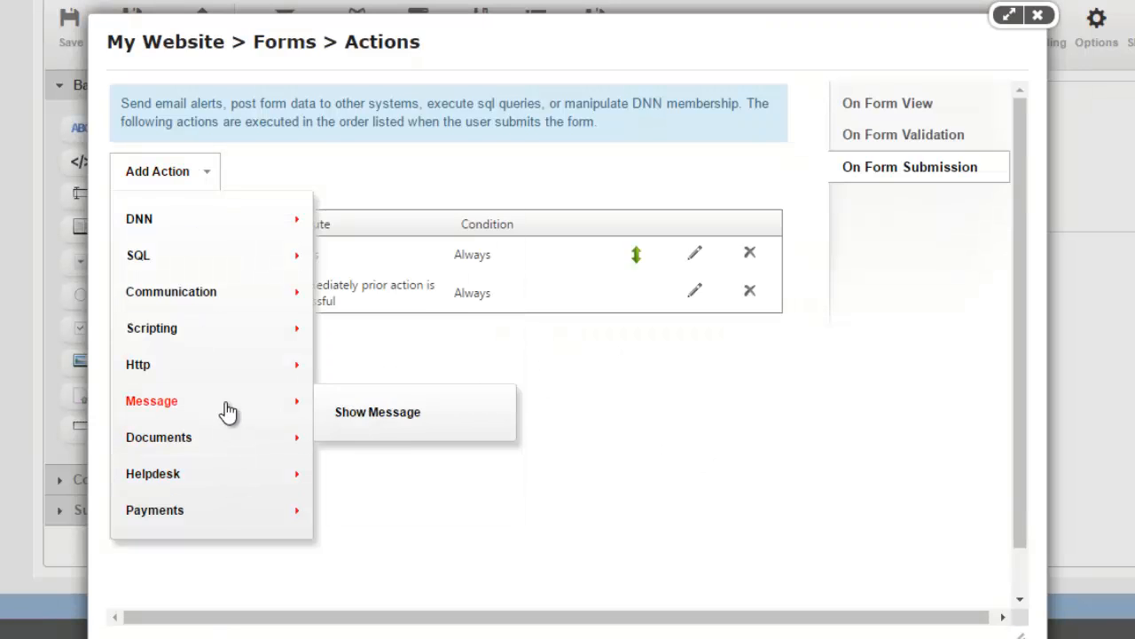
{"action": "left_click", "coordinate": [386, 417]}
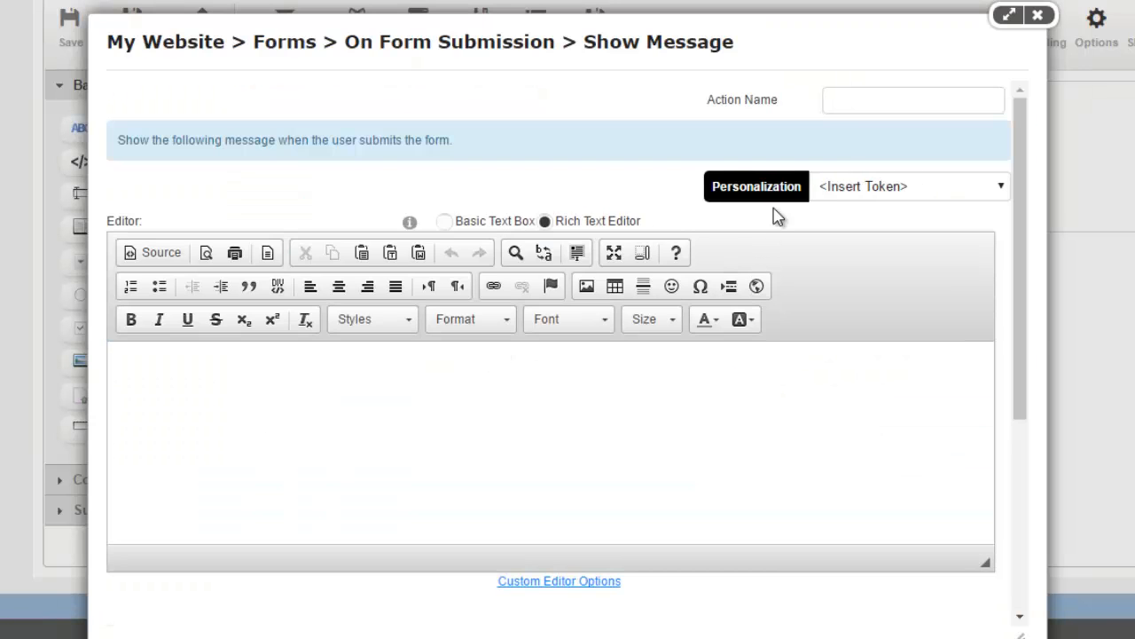
{"action": "left_click", "coordinate": [869, 108]}
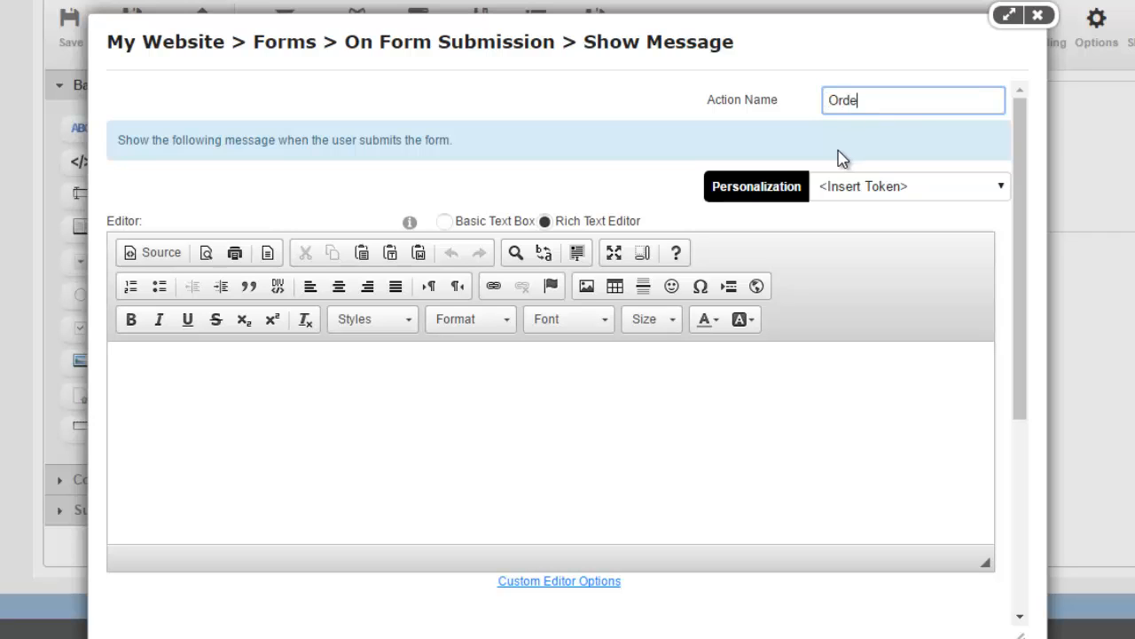
{"action": "type", "text": "Order Failed"}
{"action": "left_click", "coordinate": [695, 451]}
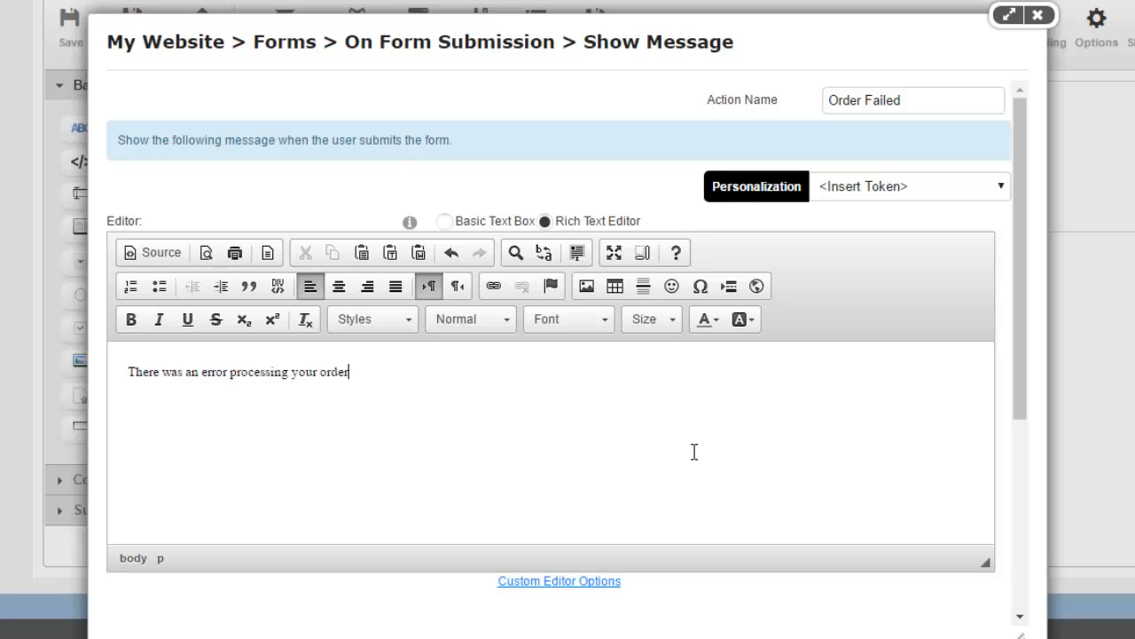
{"action": "type", "text": "ease contact us to complete the transaction."}
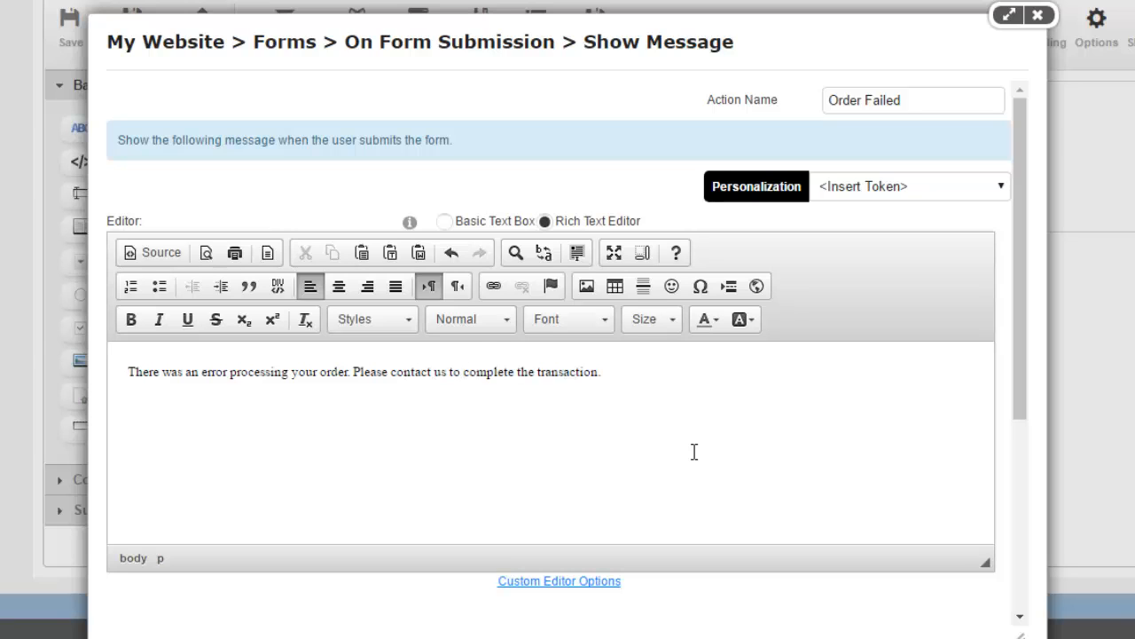
Step: Set Order Failed to run only if any prior actions failed, and save it
{"action": "scroll", "coordinate": [695, 451], "scroll_direction": "down", "scroll_amount": 3}
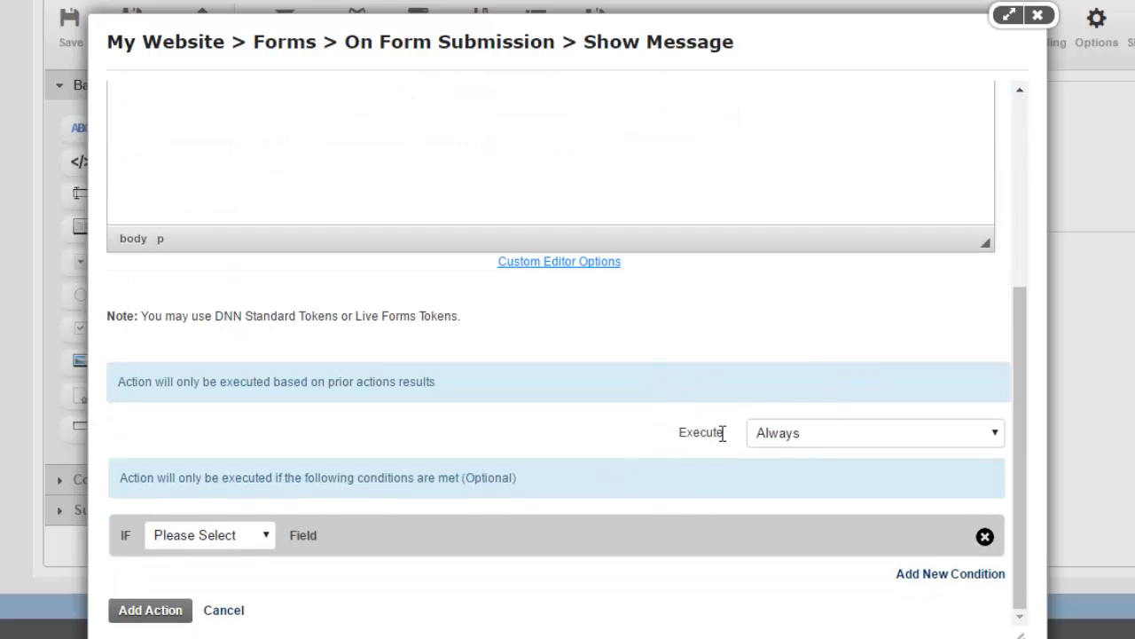
{"action": "left_click", "coordinate": [816, 444]}
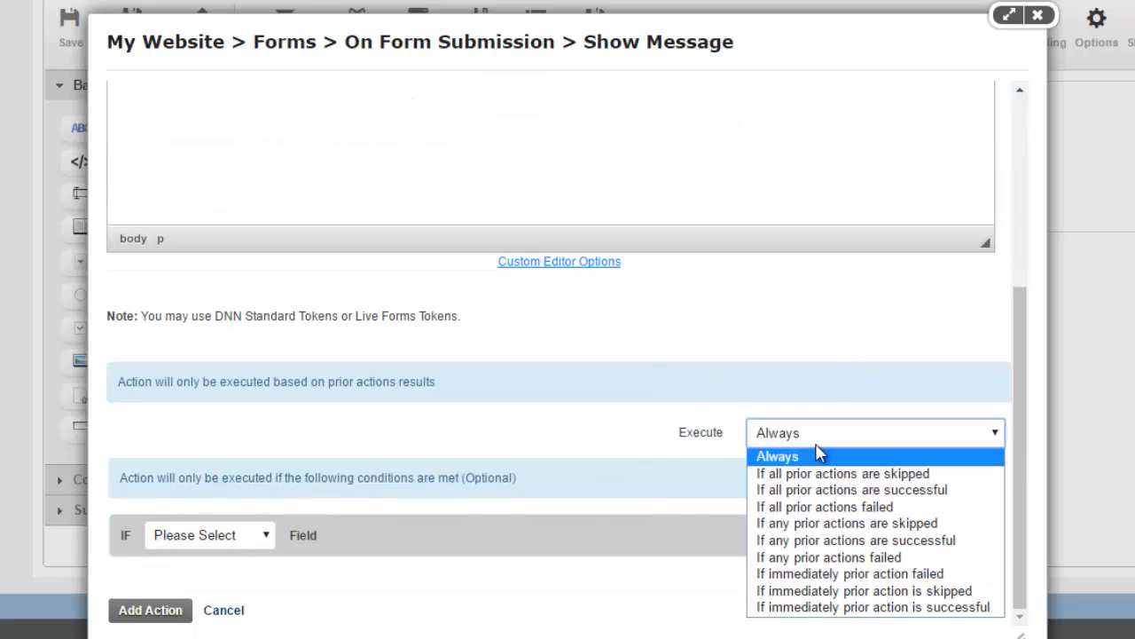
{"action": "left_click", "coordinate": [834, 557]}
{"action": "left_click", "coordinate": [180, 618]}
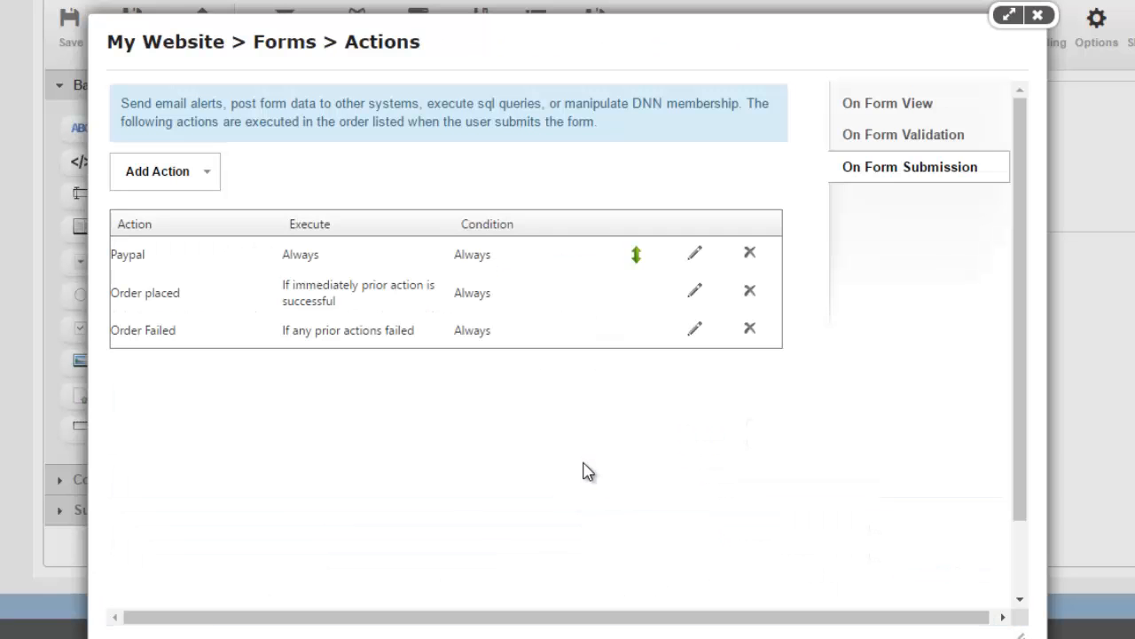
Step: Select the 'Paypal' prefix of a token line in the Notepad token list
{"action": "mouse_move", "coordinate": [517, 638]}
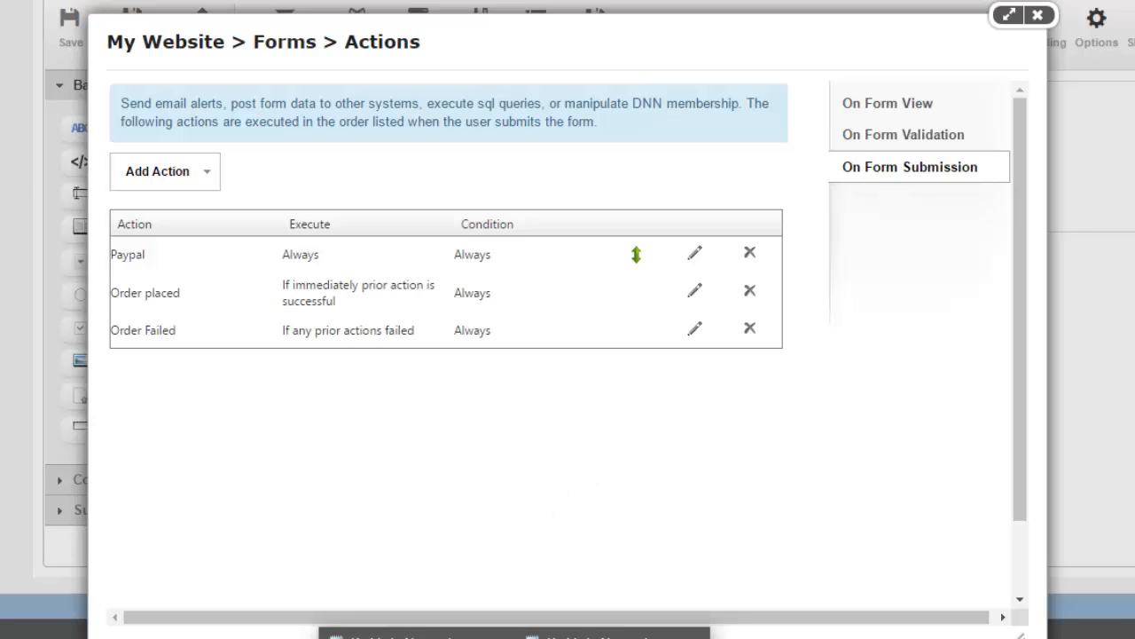
{"action": "left_click", "coordinate": [647, 637]}
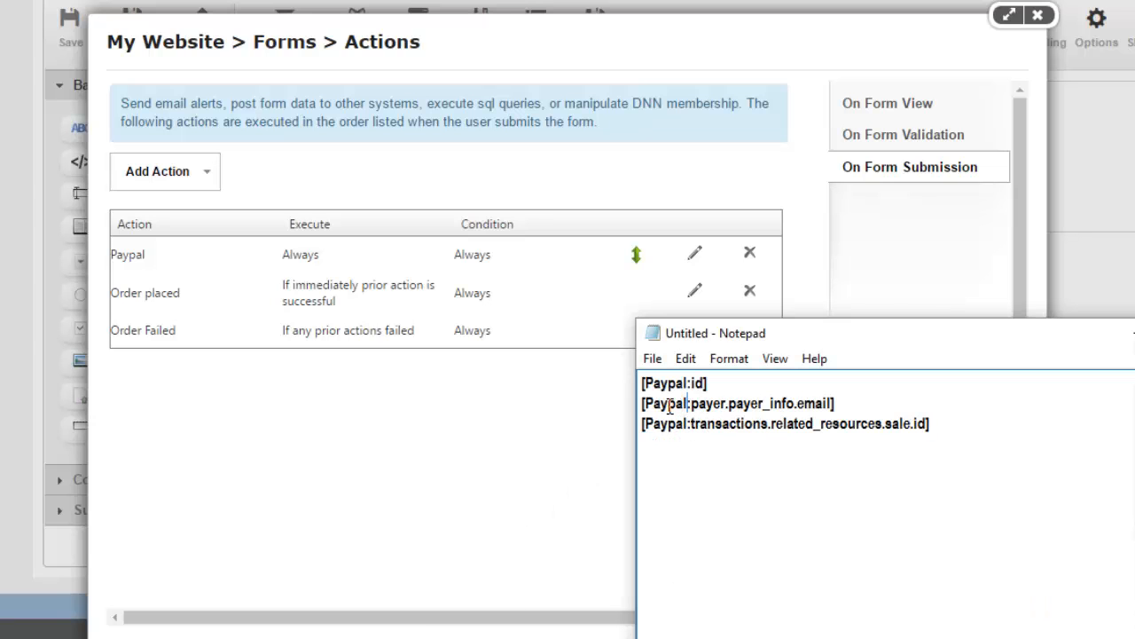
{"action": "left_click_drag", "start_coordinate": [689, 405], "coordinate": [654, 405]}
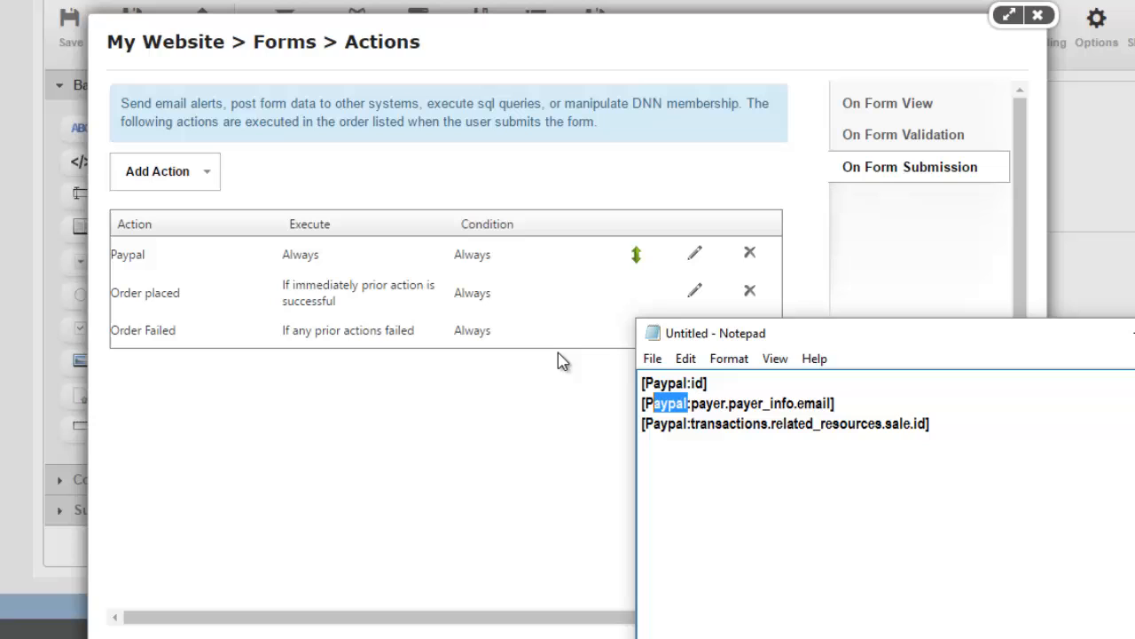
Step: Review the Paypal action's settings, cancel without saving, and close the Actions dialog
{"action": "left_click", "coordinate": [131, 257]}
{"action": "left_click", "coordinate": [696, 254]}
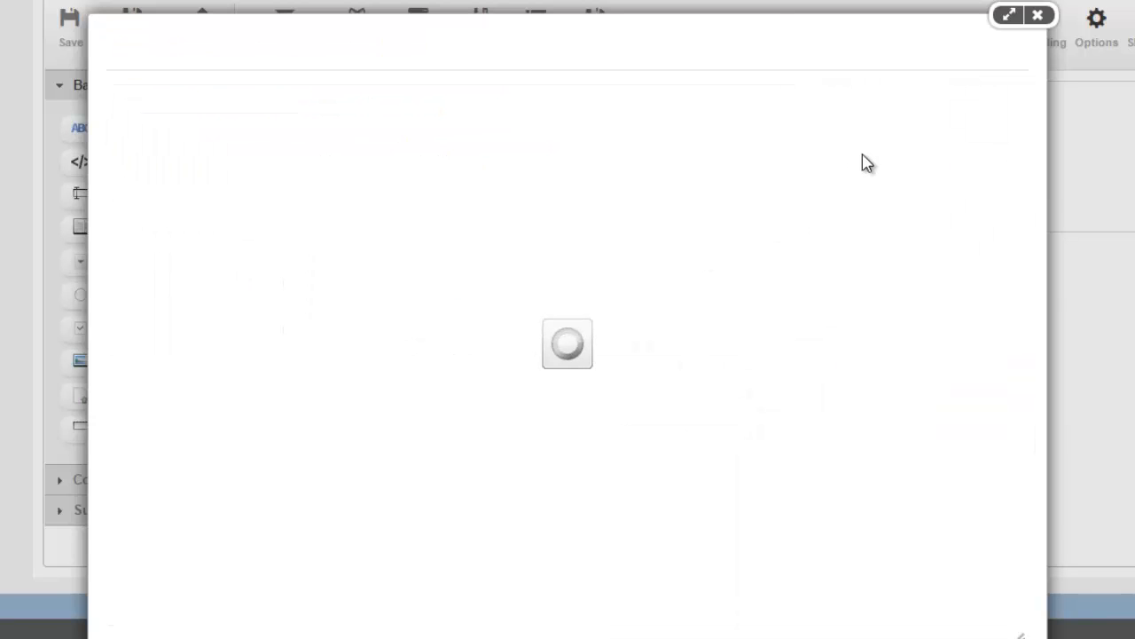
{"action": "left_click", "coordinate": [824, 99]}
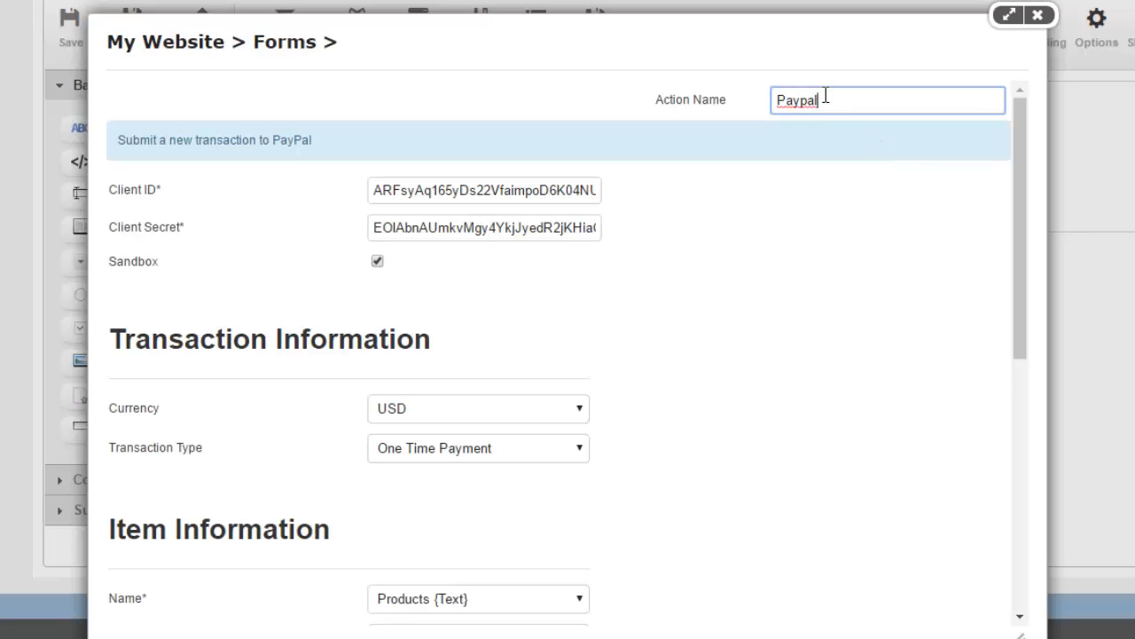
{"action": "double_click", "coordinate": [824, 99]}
{"action": "scroll", "coordinate": [473, 530], "scroll_direction": "down", "scroll_amount": 10}
{"action": "scroll", "coordinate": [210, 616], "scroll_direction": "down", "scroll_amount": 1}
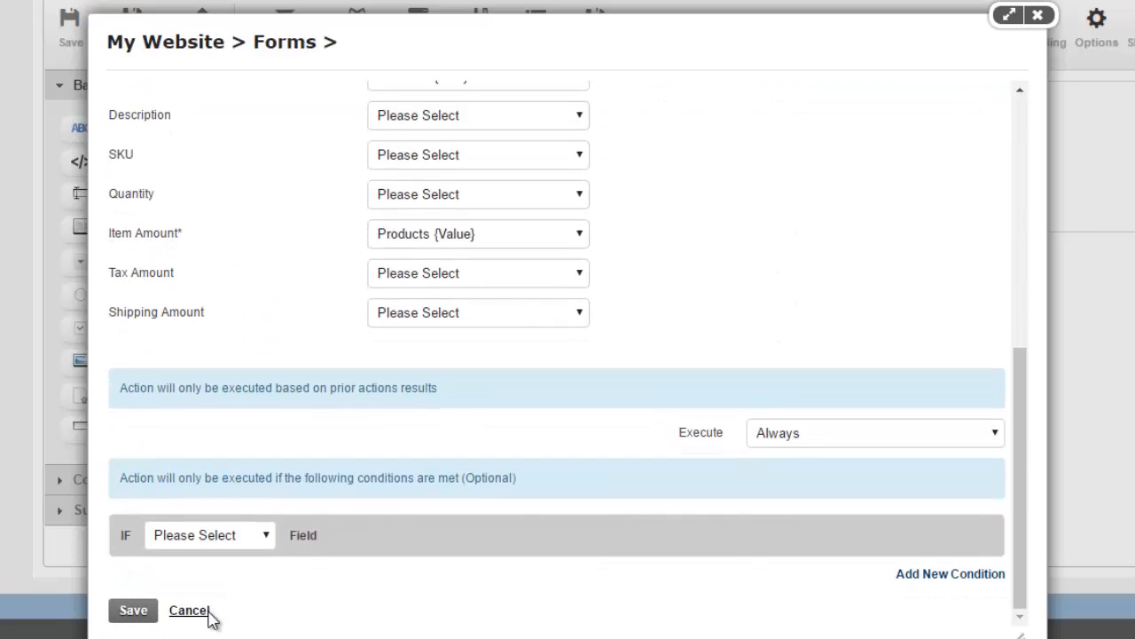
{"action": "left_click", "coordinate": [208, 612]}
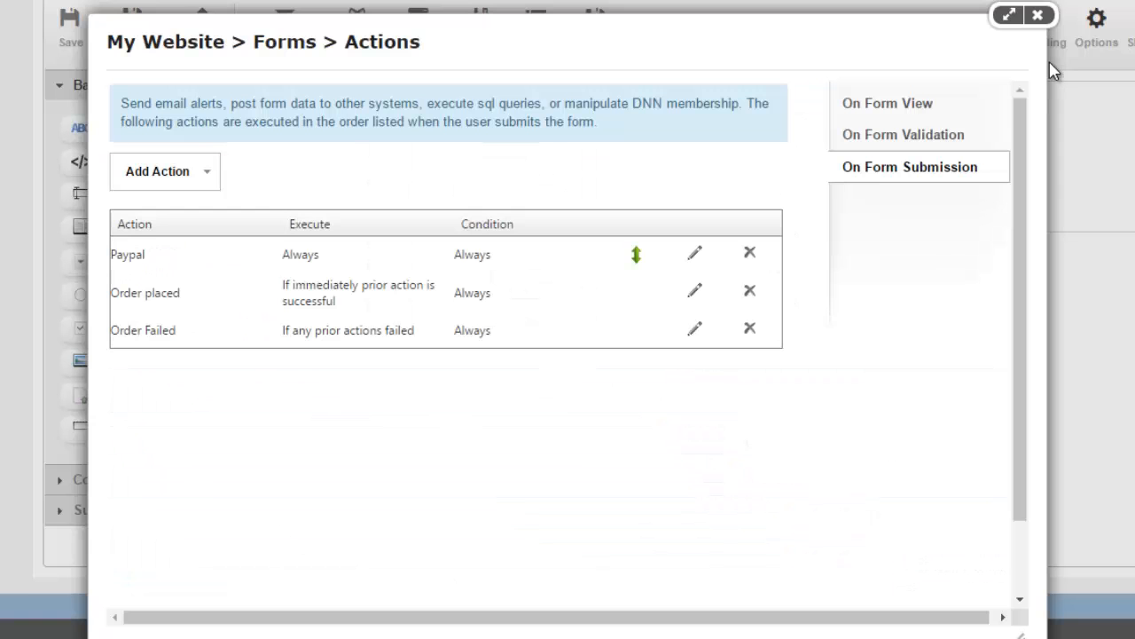
{"action": "left_click", "coordinate": [1037, 15]}
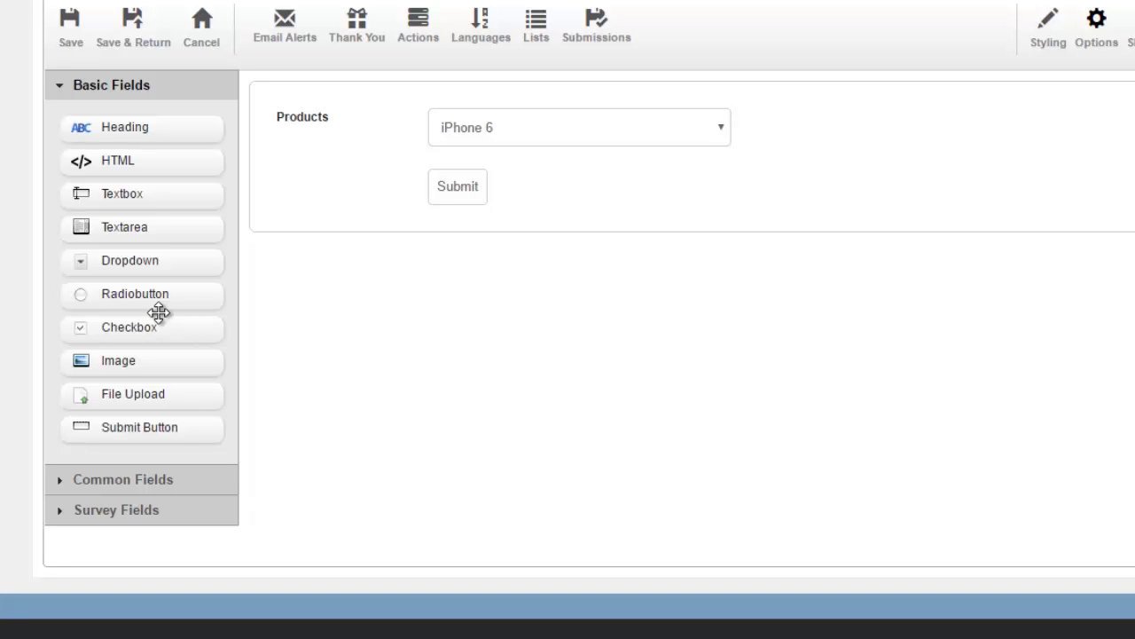
Step: Add a Currency field from Common Fields below Products and label it 'Shipping'
{"action": "left_click", "coordinate": [151, 484]}
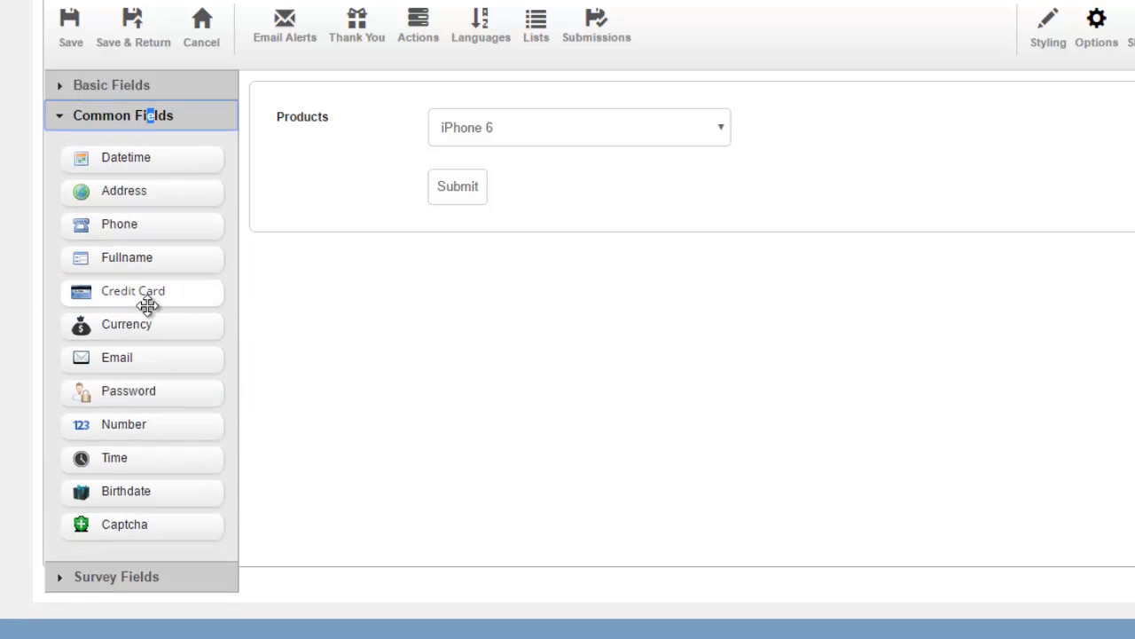
{"action": "left_click_drag", "start_coordinate": [168, 326], "coordinate": [347, 172]}
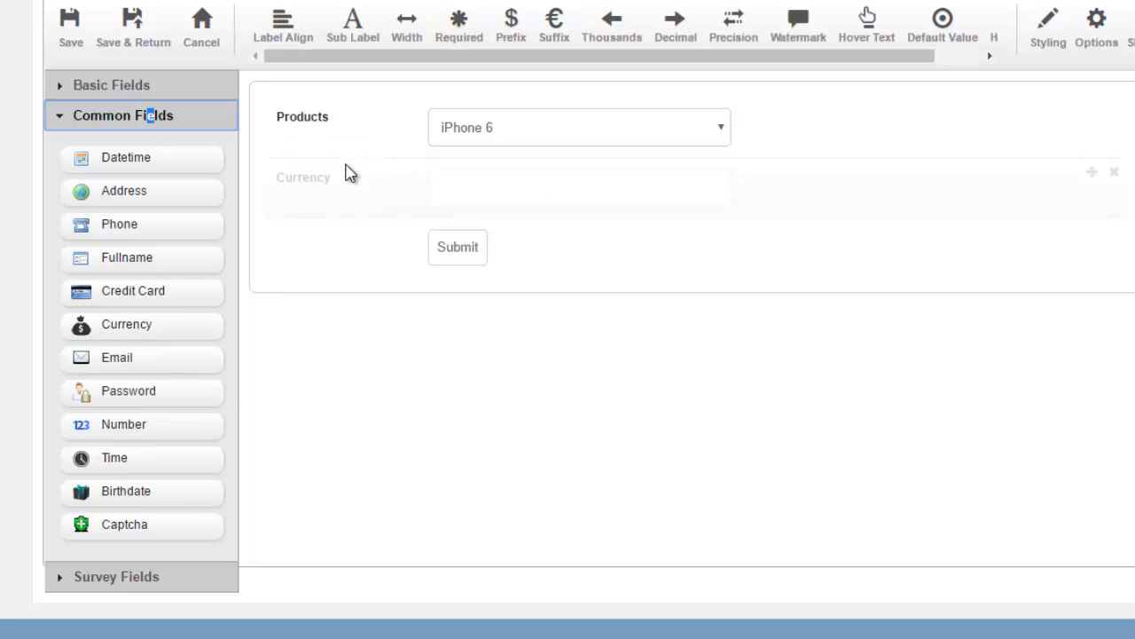
{"action": "left_click", "coordinate": [319, 188]}
{"action": "double_click", "coordinate": [315, 184]}
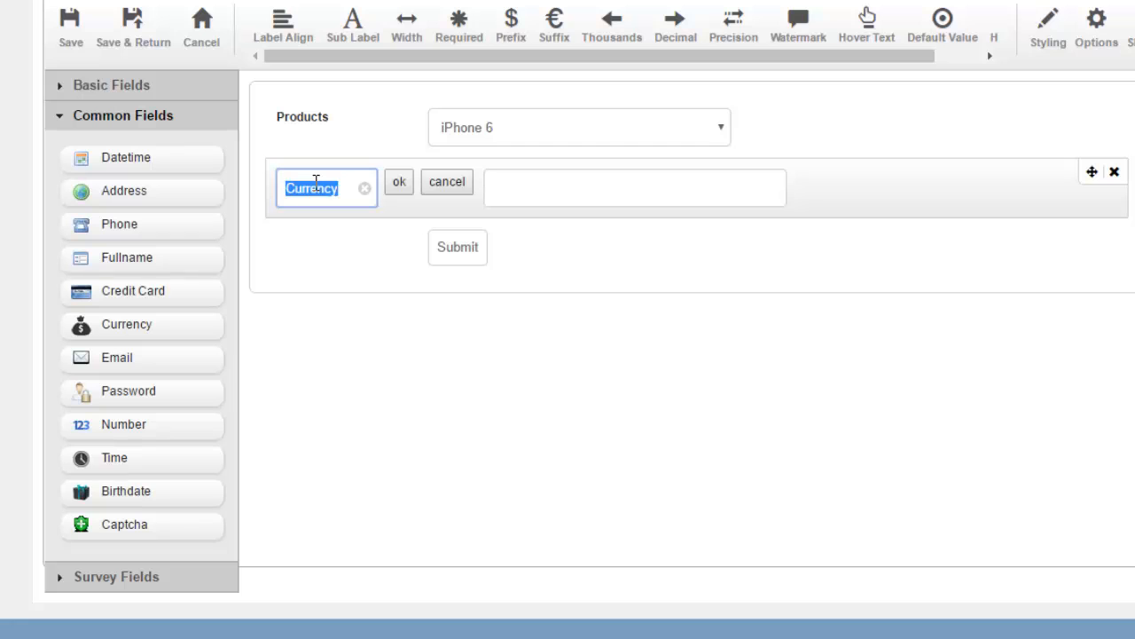
{"action": "type", "text": "Shipping"}
{"action": "key", "text": "Return"}
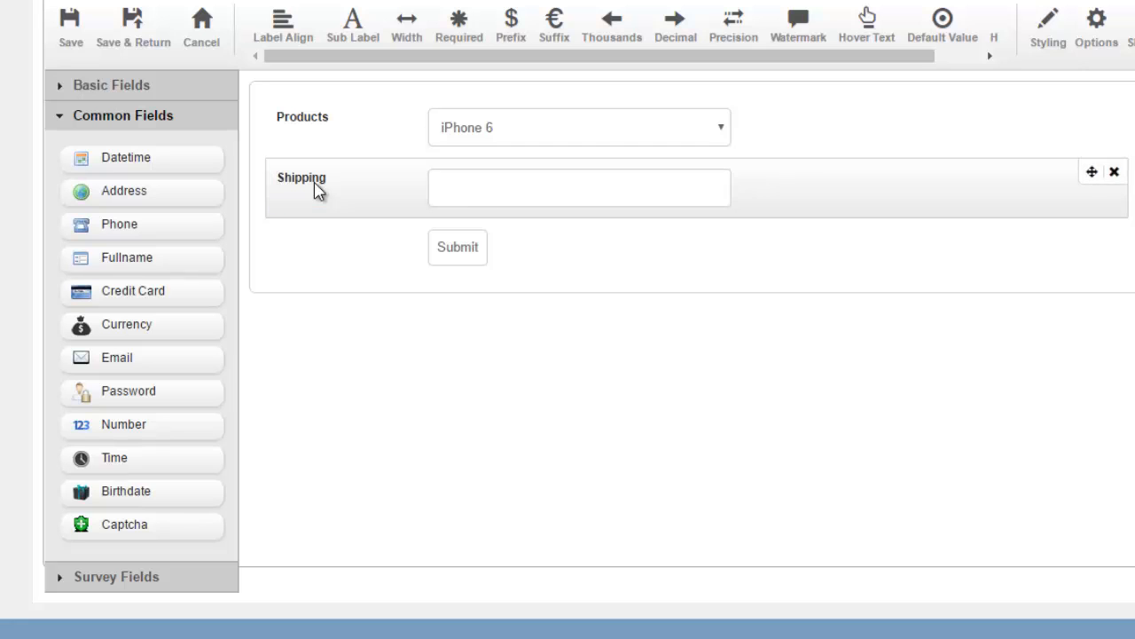
Step: Give the Shipping field a default value of 15 and hide it
{"action": "left_click", "coordinate": [939, 24]}
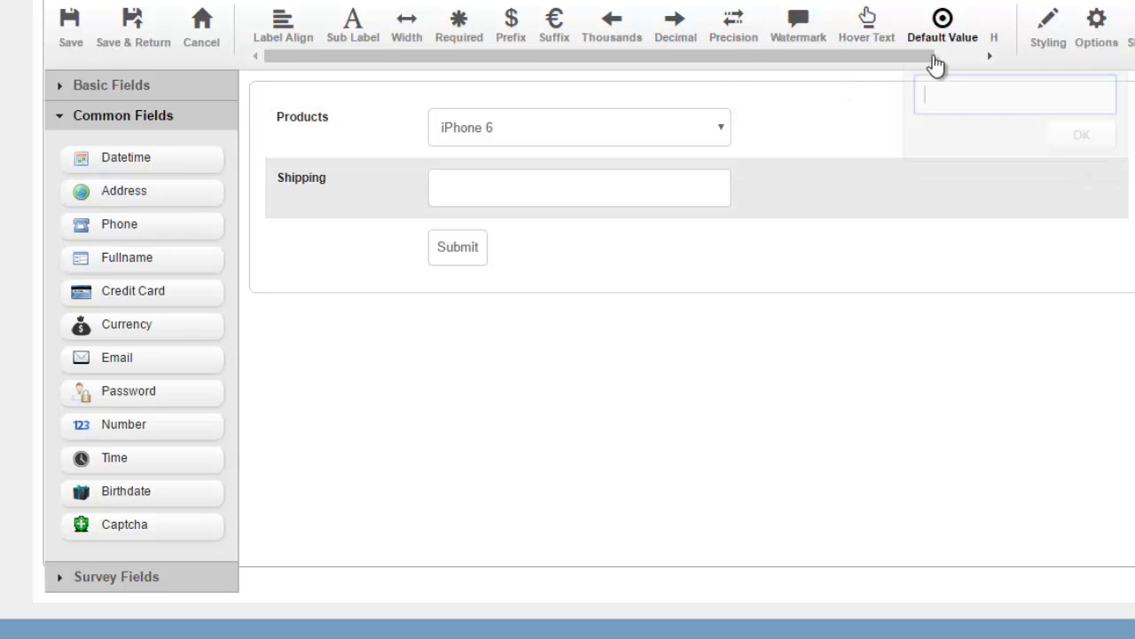
{"action": "key", "text": "Return"}
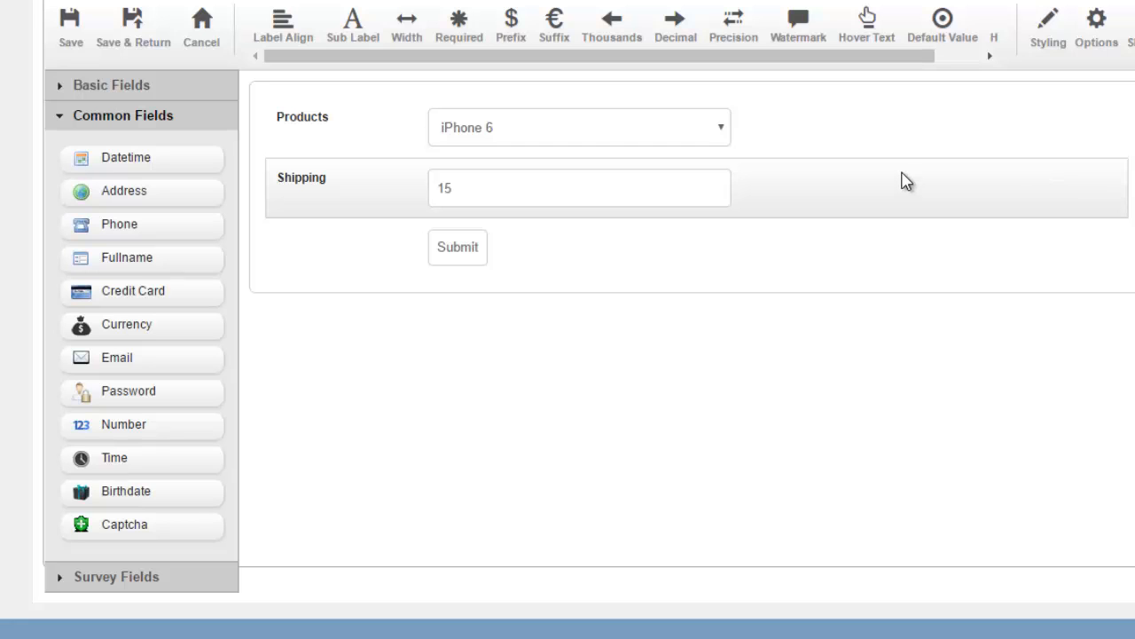
{"action": "left_click_drag", "start_coordinate": [749, 59], "coordinate": [796, 65]}
{"action": "left_click", "coordinate": [965, 27]}
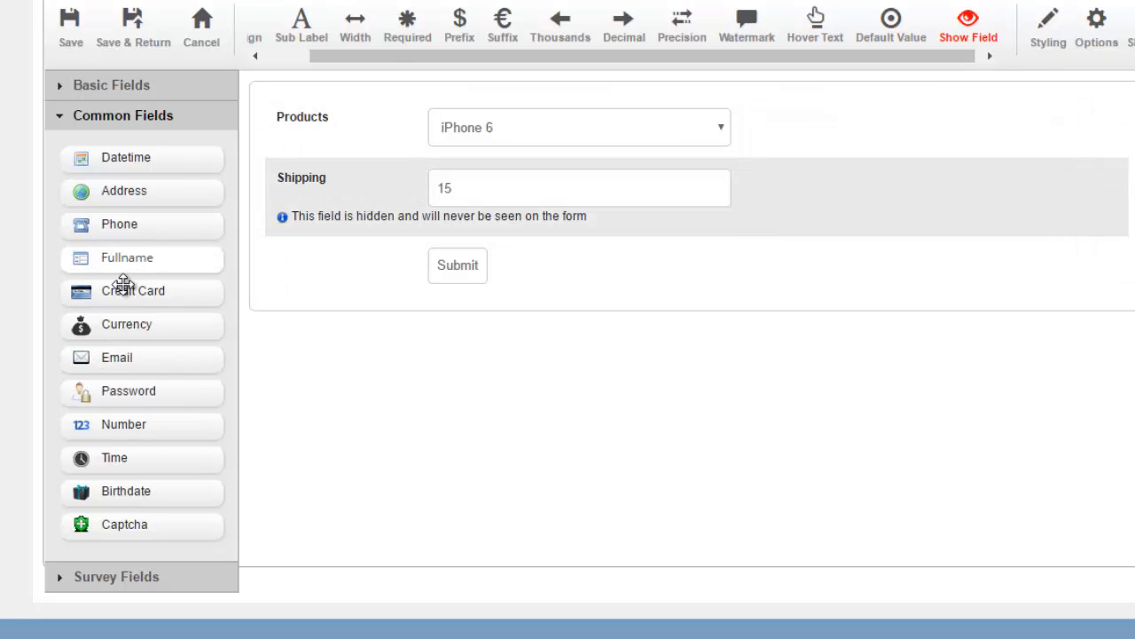
Step: Add a second Currency field labelled 'Tax' below Shipping and mark it hidden
{"action": "left_click_drag", "start_coordinate": [147, 324], "coordinate": [278, 261]}
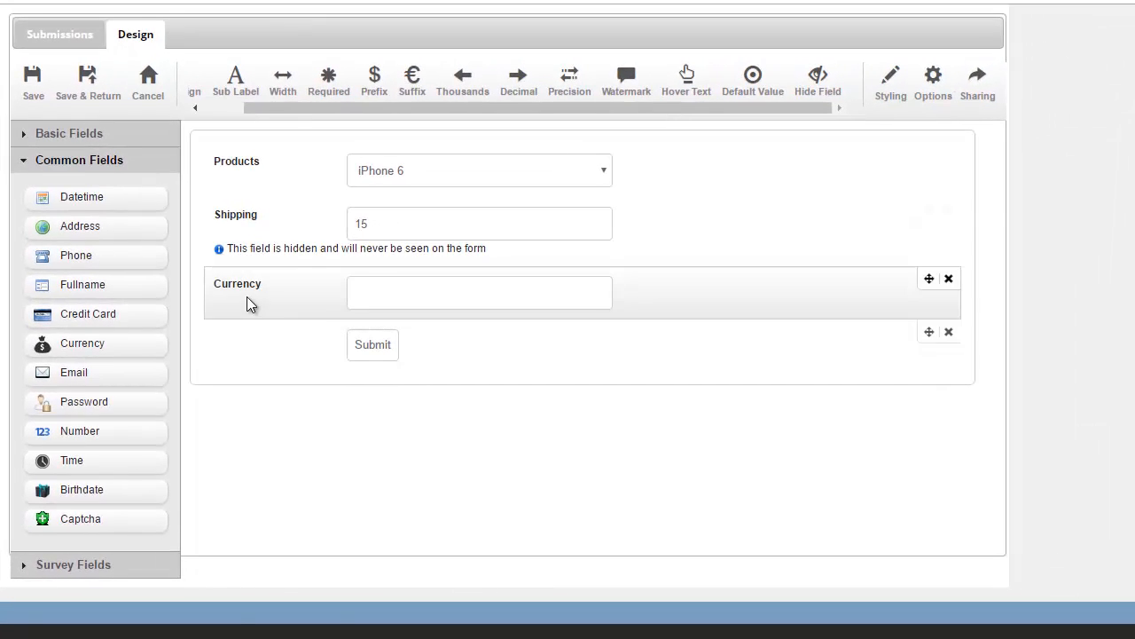
{"action": "left_click", "coordinate": [257, 284]}
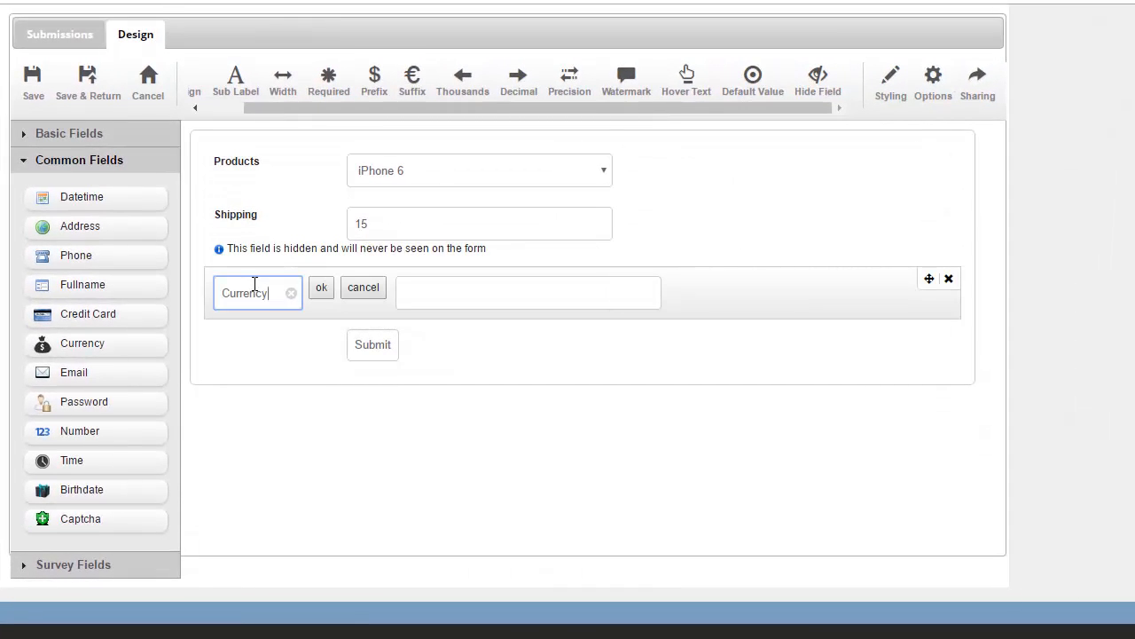
{"action": "key", "text": "ctrl+a"}
{"action": "type", "text": "T"}
{"action": "key", "text": "Return"}
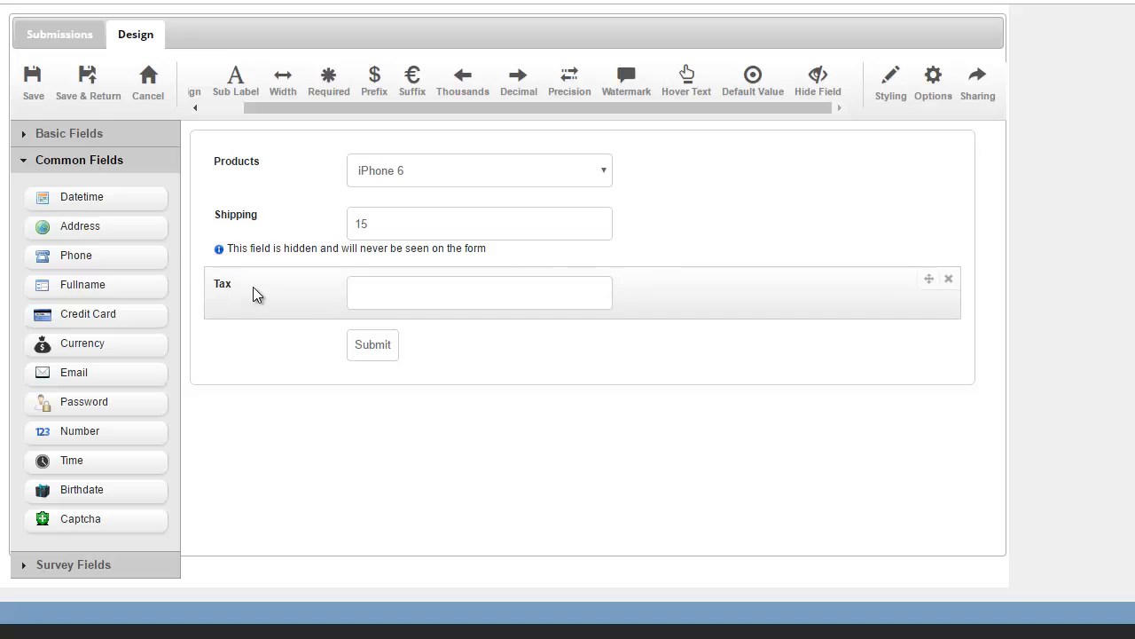
{"action": "left_click", "coordinate": [817, 85]}
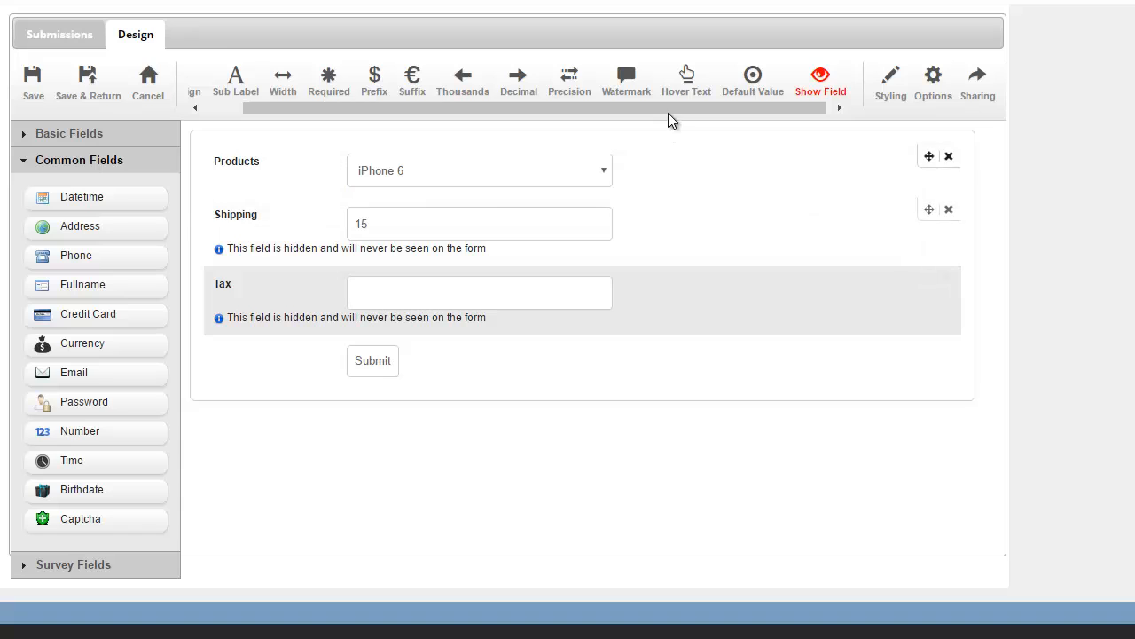
{"action": "left_click_drag", "start_coordinate": [668, 113], "coordinate": [588, 125]}
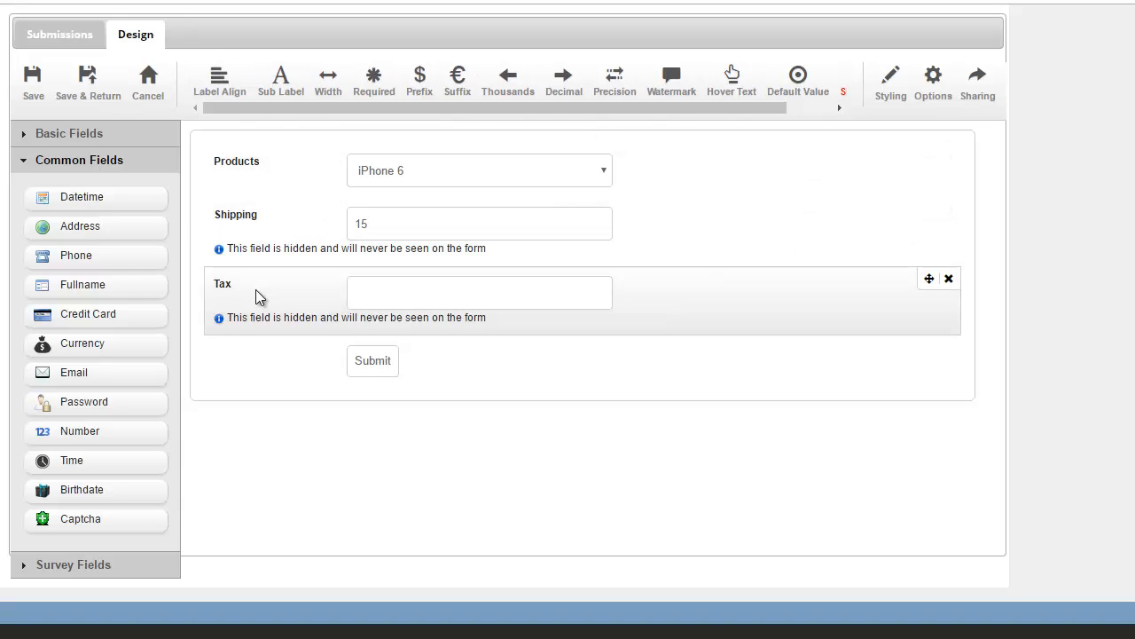
Step: Create an On Form View JavaScript binding action named 'Calculate Tax'
{"action": "left_click", "coordinate": [935, 99]}
{"action": "left_click", "coordinate": [338, 78]}
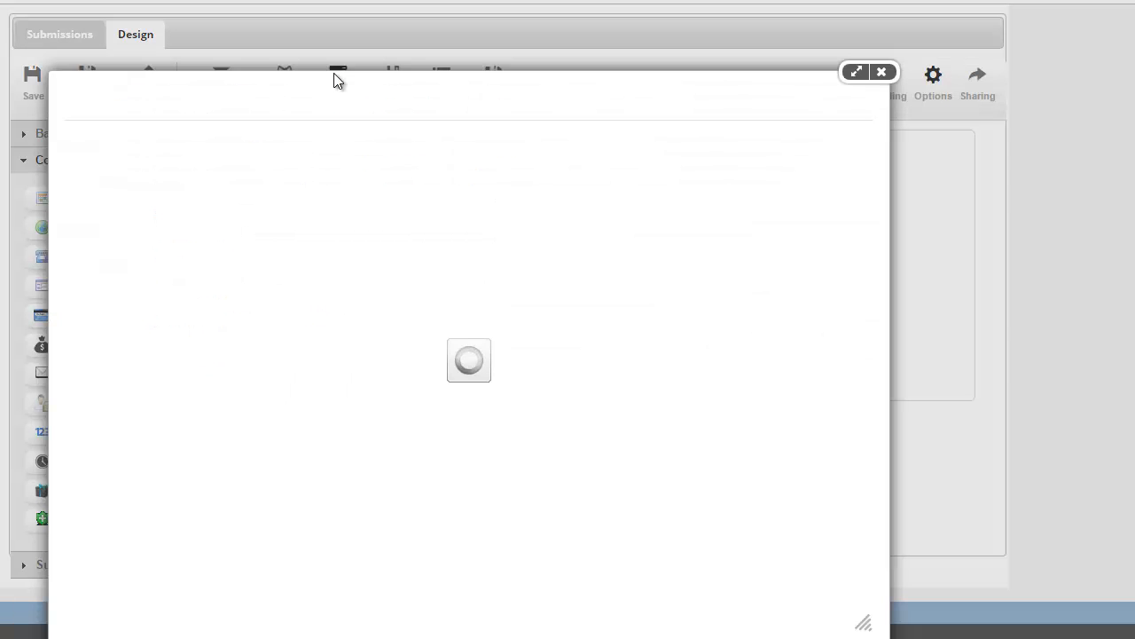
{"action": "left_click", "coordinate": [739, 153]}
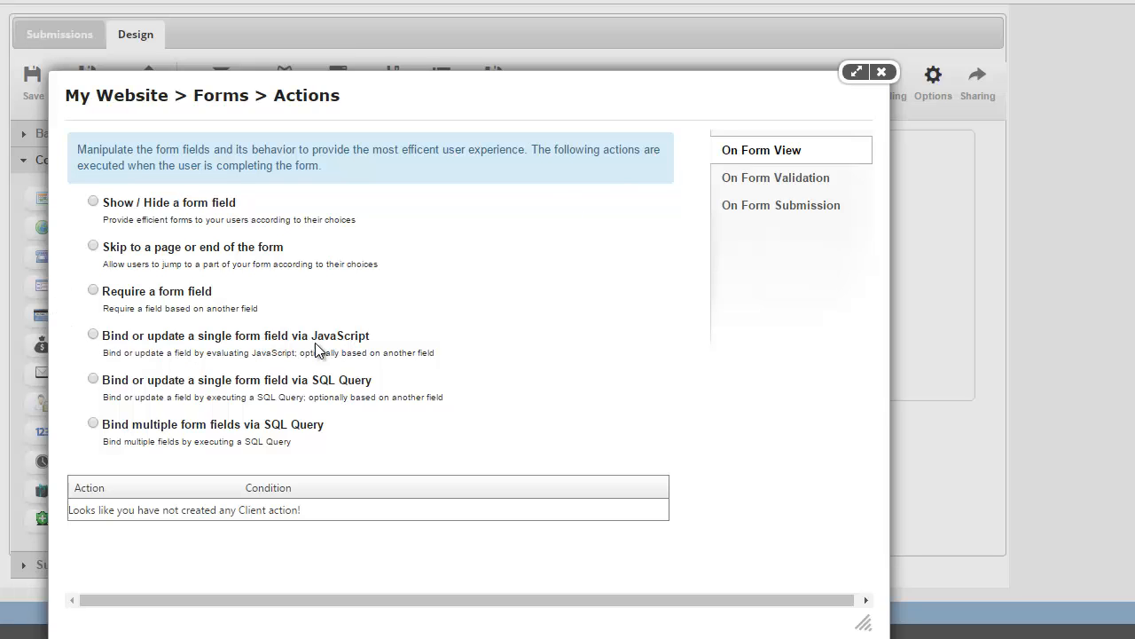
{"action": "left_click", "coordinate": [96, 335]}
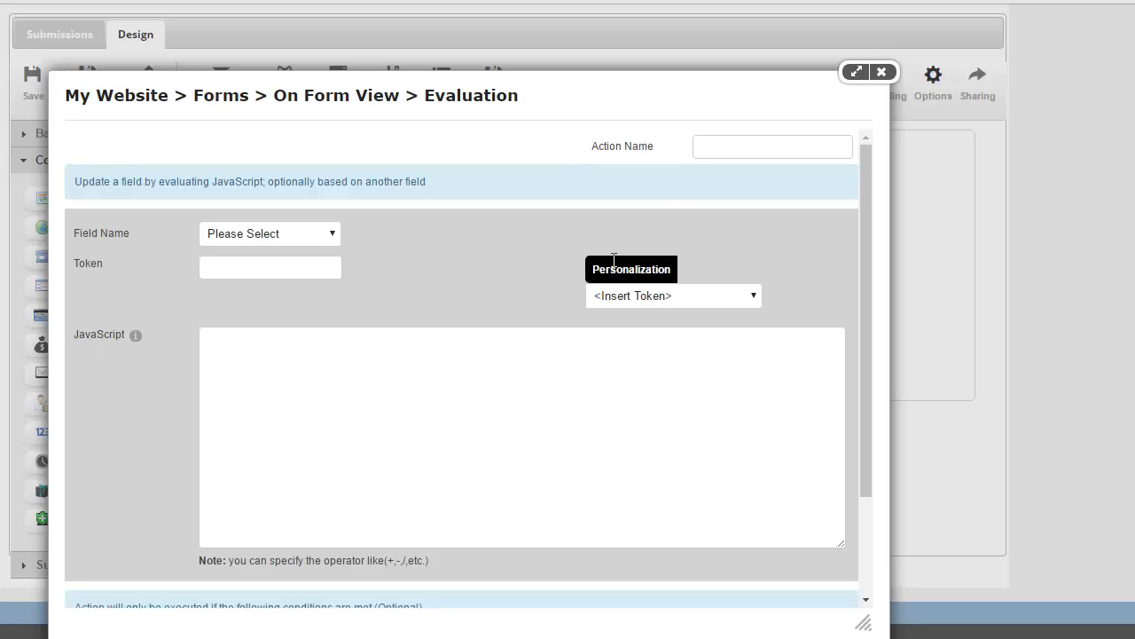
{"action": "left_click", "coordinate": [726, 148]}
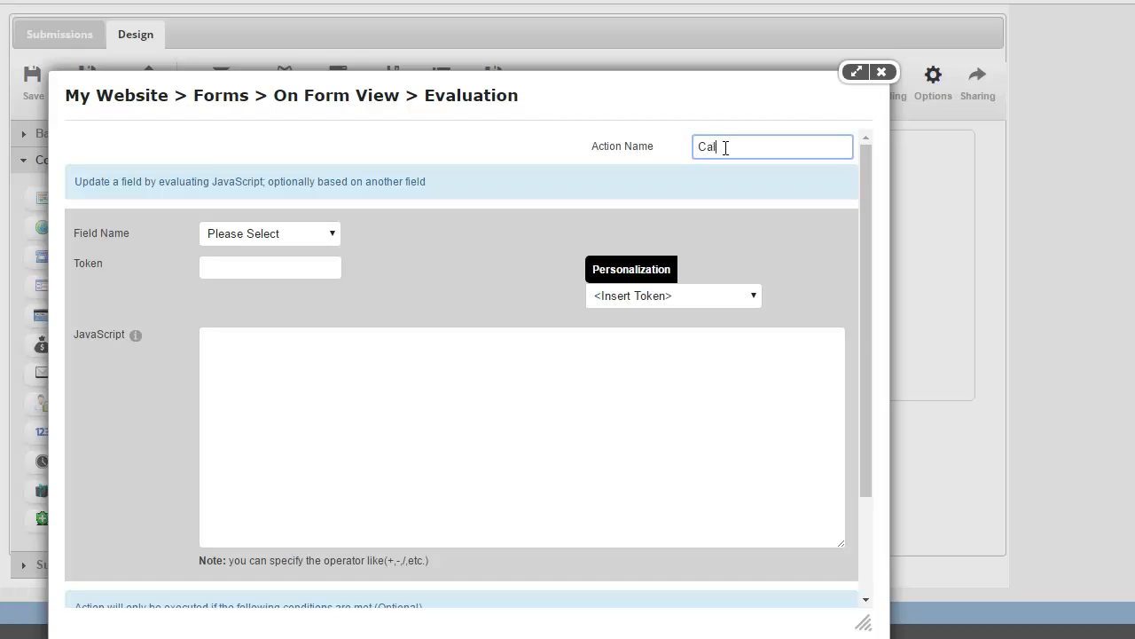
Step: Set the Tax field's expression to [Products] * 1.08 and save the action
{"action": "left_click", "coordinate": [281, 237]}
{"action": "left_click", "coordinate": [279, 278]}
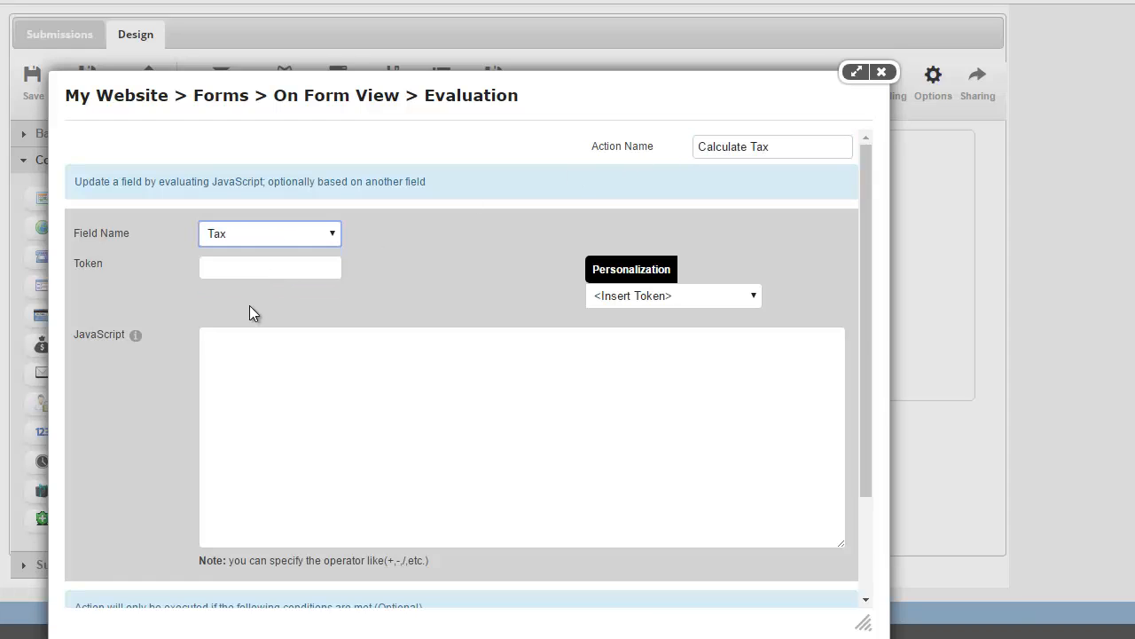
{"action": "left_click", "coordinate": [260, 370]}
{"action": "left_click", "coordinate": [721, 300]}
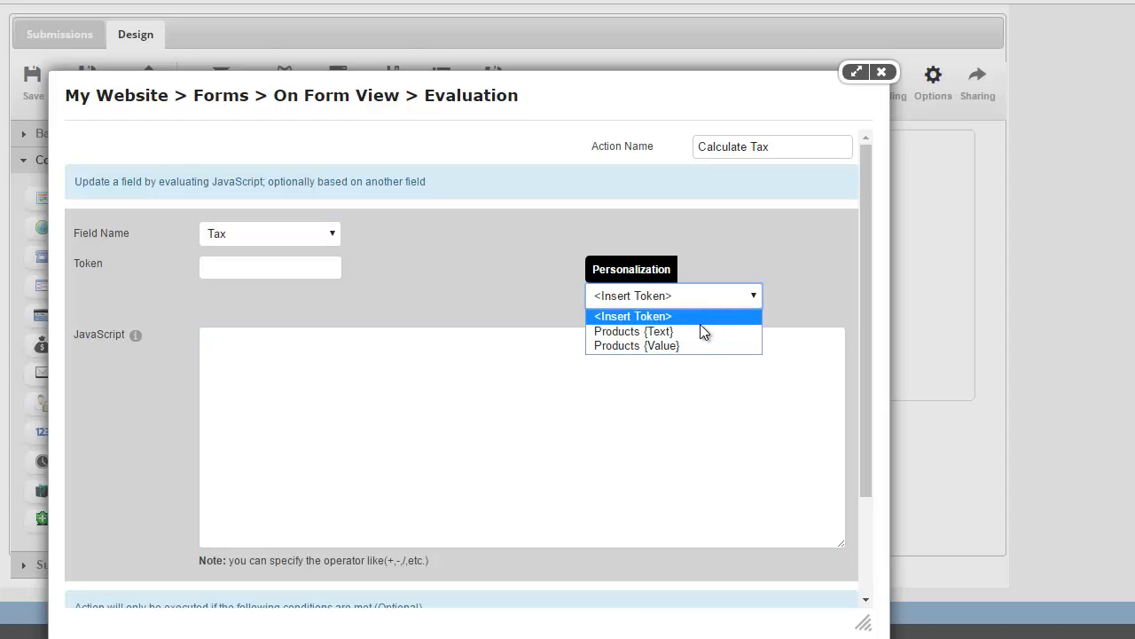
{"action": "left_click", "coordinate": [693, 346]}
{"action": "left_click", "coordinate": [578, 394]}
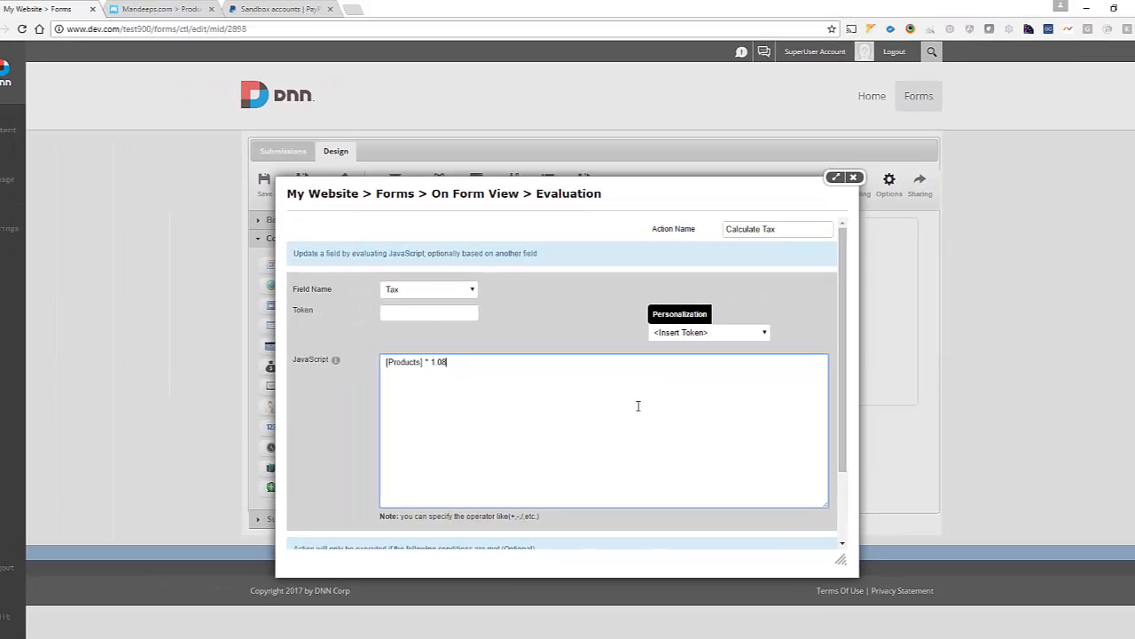
{"action": "scroll", "coordinate": [542, 402], "scroll_direction": "down", "scroll_amount": 2}
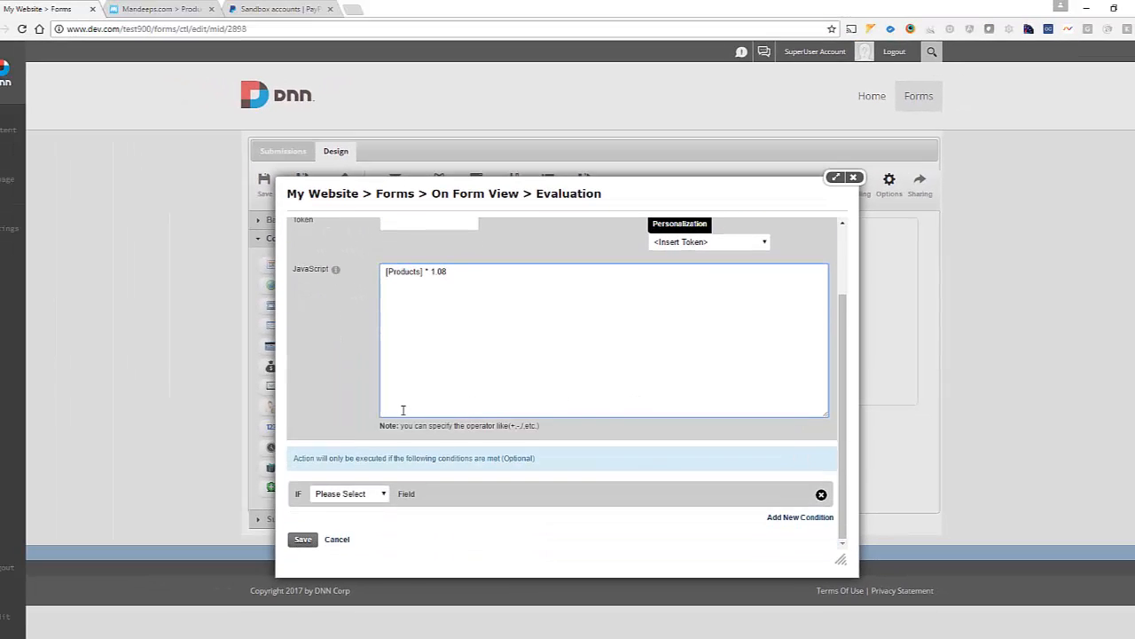
{"action": "left_click", "coordinate": [303, 540]}
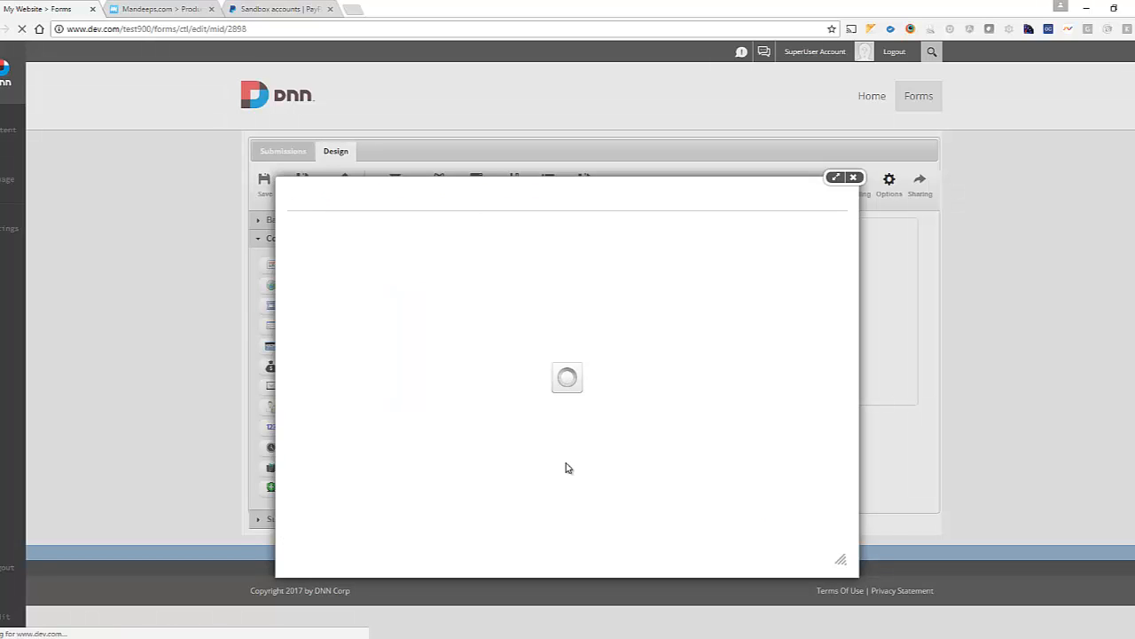
Step: Make the Tax field visible and save the form back to the live page
{"action": "left_click", "coordinate": [853, 178]}
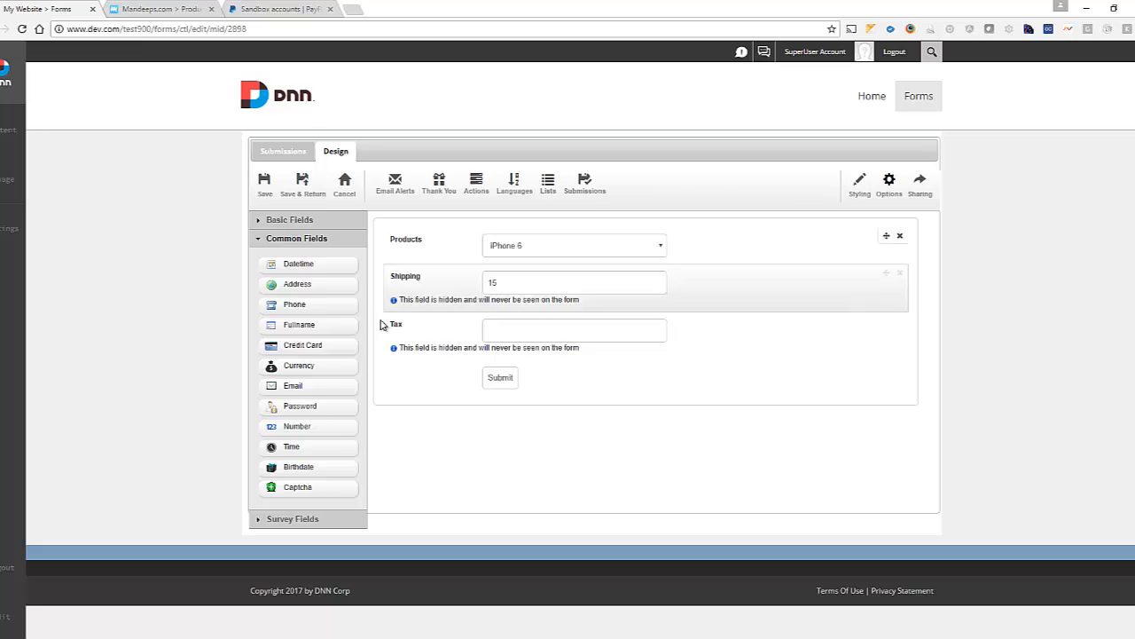
{"action": "left_click", "coordinate": [470, 344]}
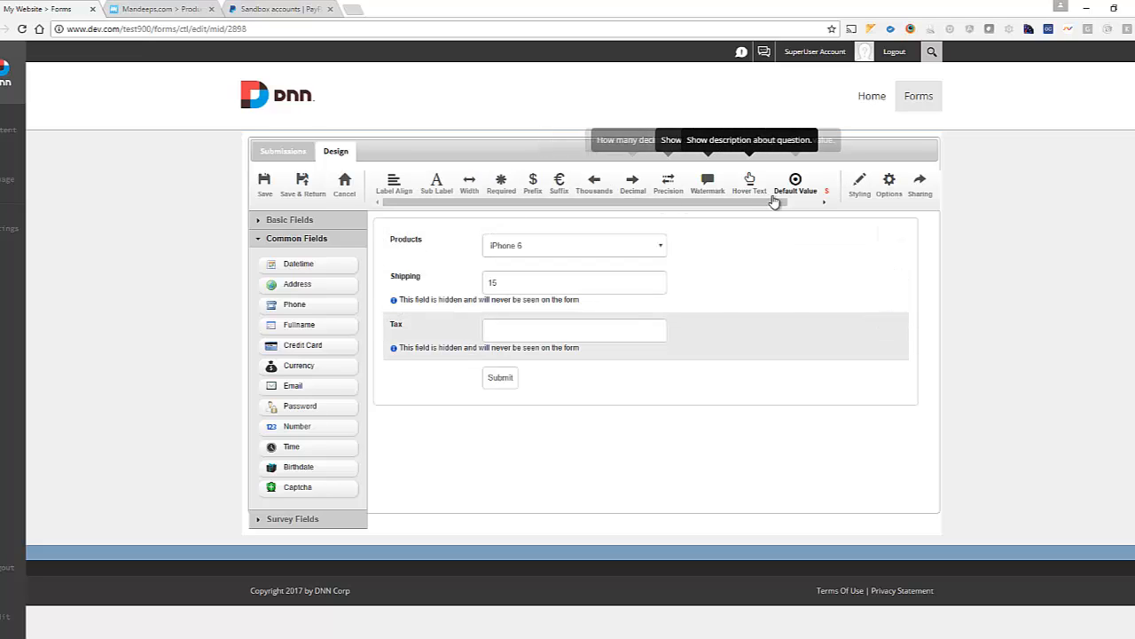
{"action": "left_click", "coordinate": [799, 203]}
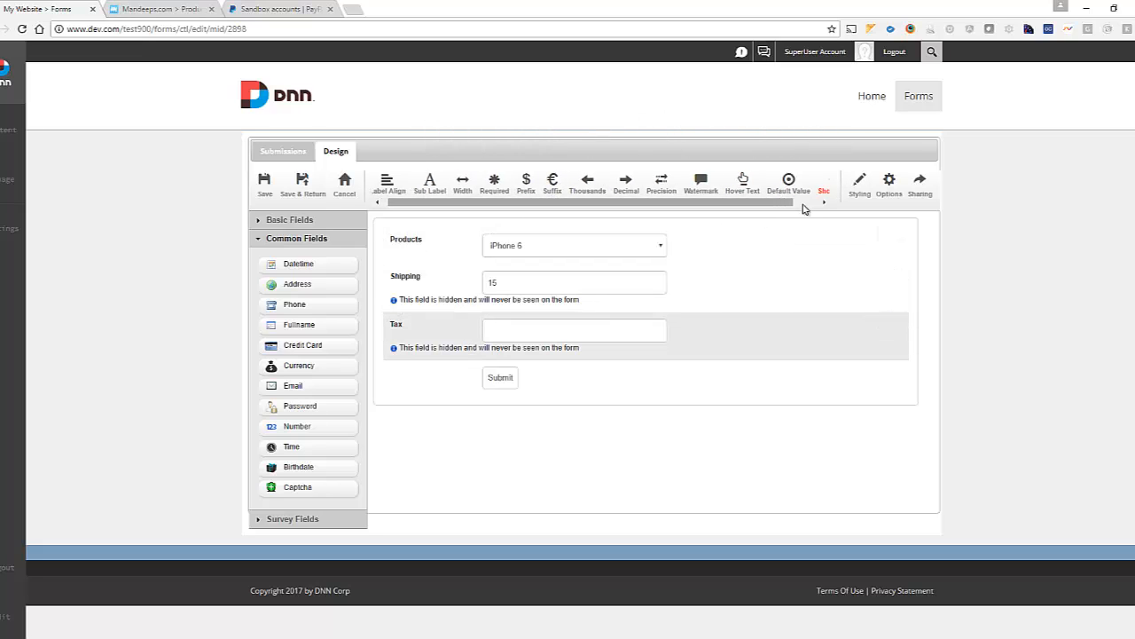
{"action": "left_click", "coordinate": [799, 193]}
{"action": "left_click", "coordinate": [302, 184]}
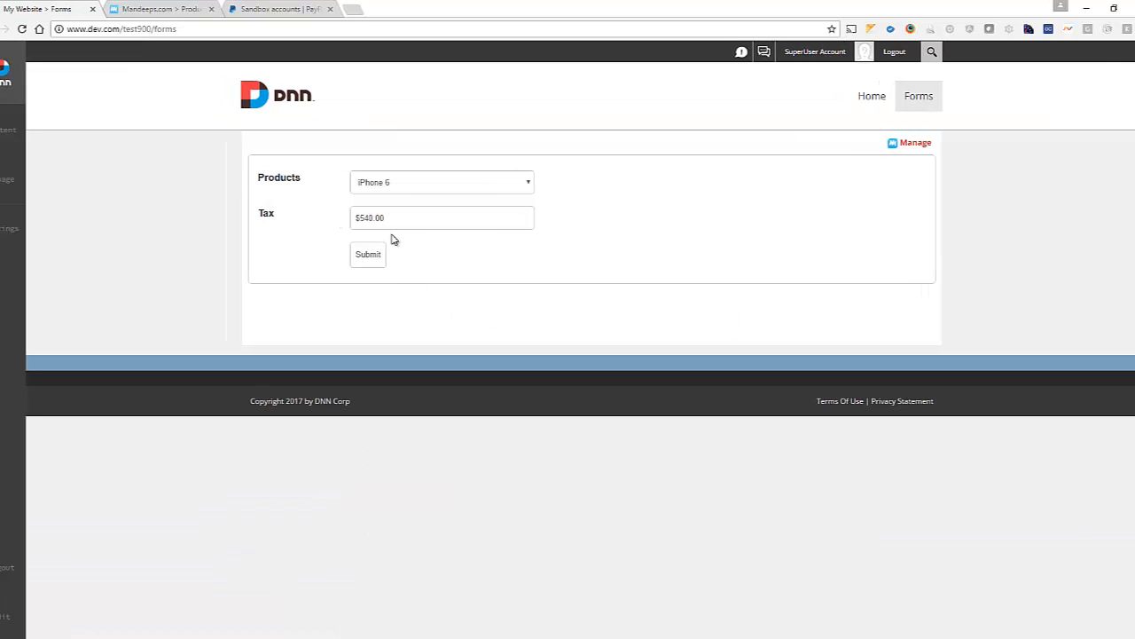
Step: Select the $540.00 tax value shown for iPhone 6 on the live form
{"action": "double_click", "coordinate": [261, 215]}
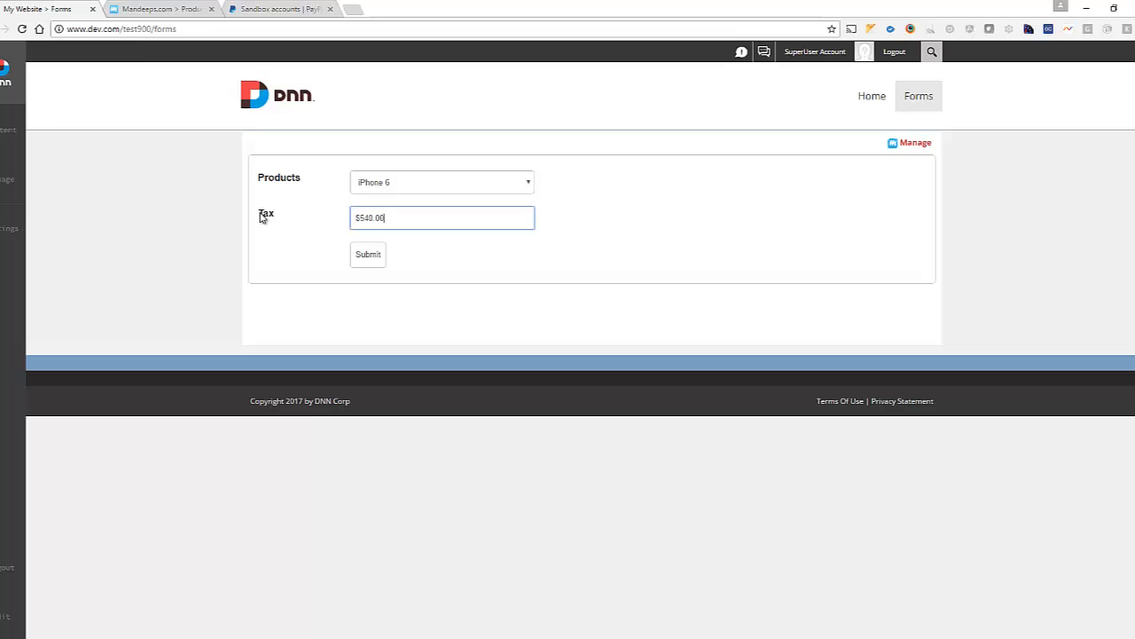
{"action": "left_click", "coordinate": [363, 225]}
{"action": "left_click_drag", "start_coordinate": [386, 218], "coordinate": [342, 221]}
Step: Change the Calculate Tax multiplier from 1.08 to 0.08, update it, and save the form live
{"action": "left_click", "coordinate": [866, 169]}
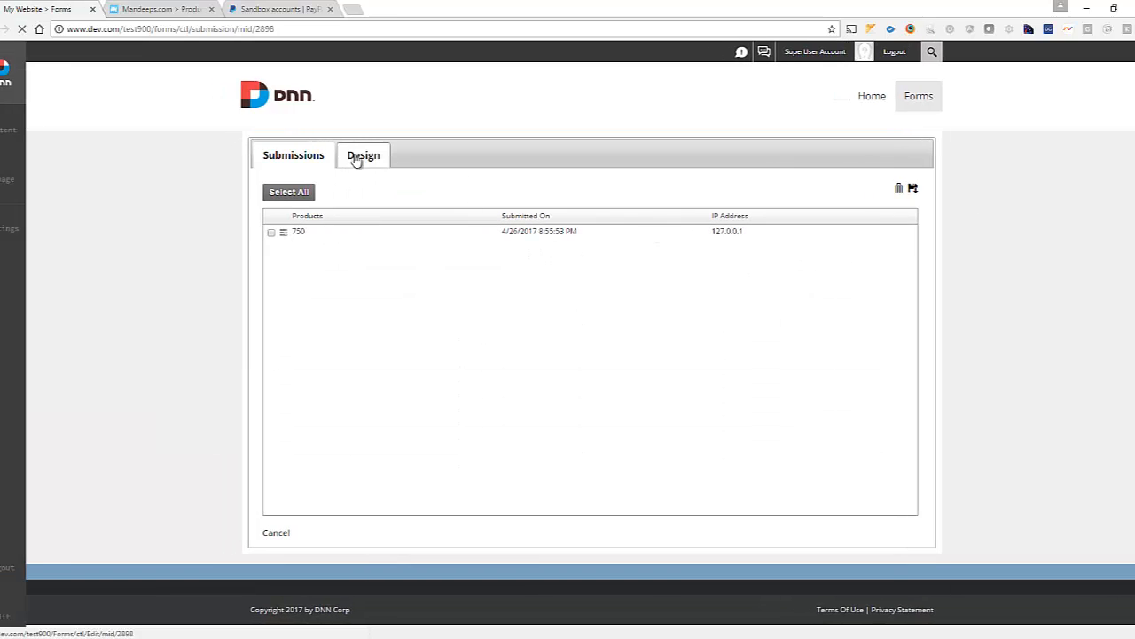
{"action": "left_click", "coordinate": [356, 158]}
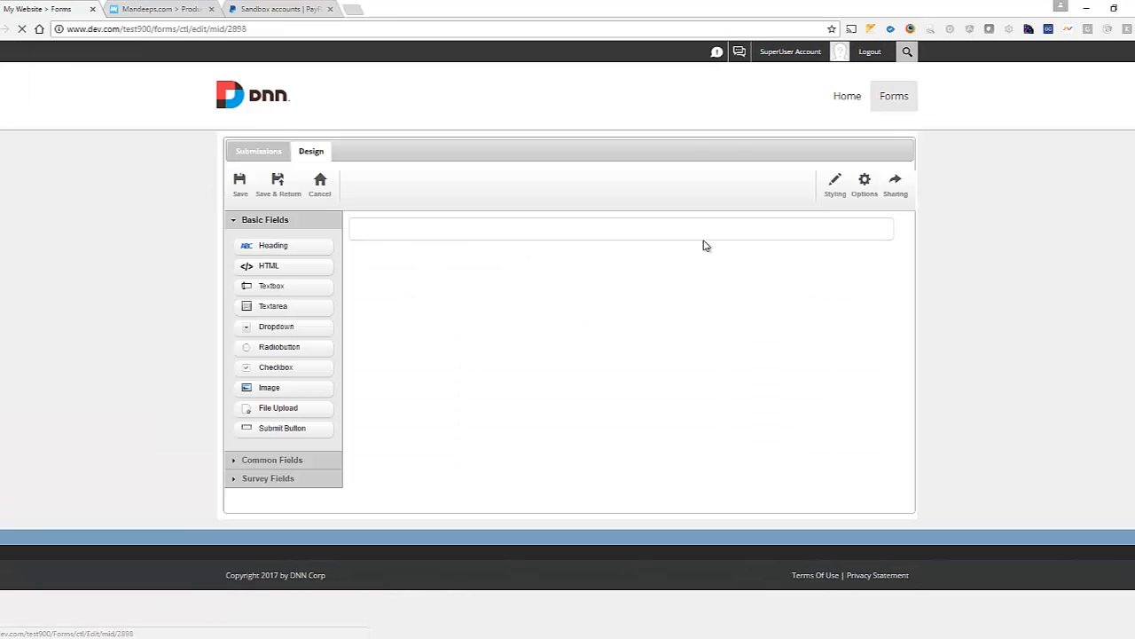
{"action": "left_click", "coordinate": [476, 184]}
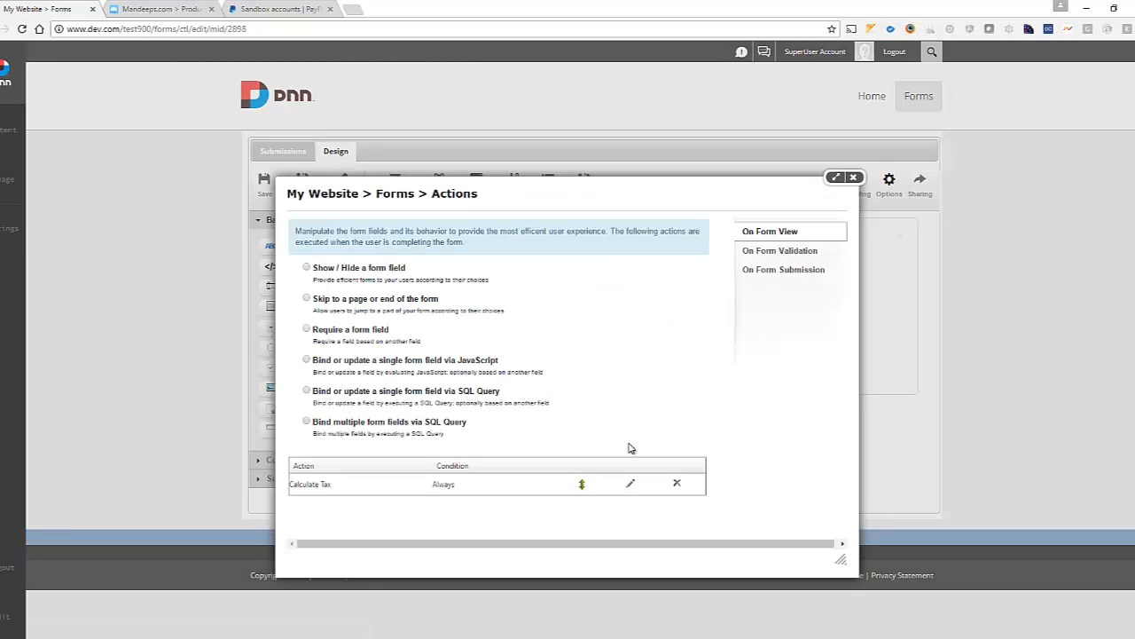
{"action": "left_click", "coordinate": [631, 484]}
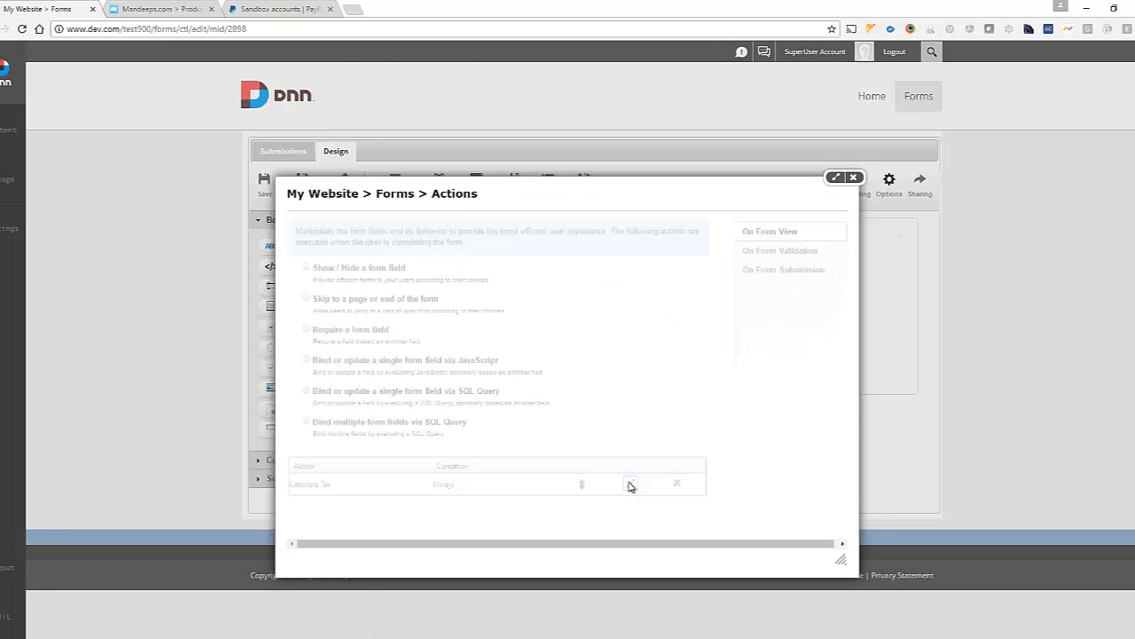
{"action": "left_click", "coordinate": [436, 362]}
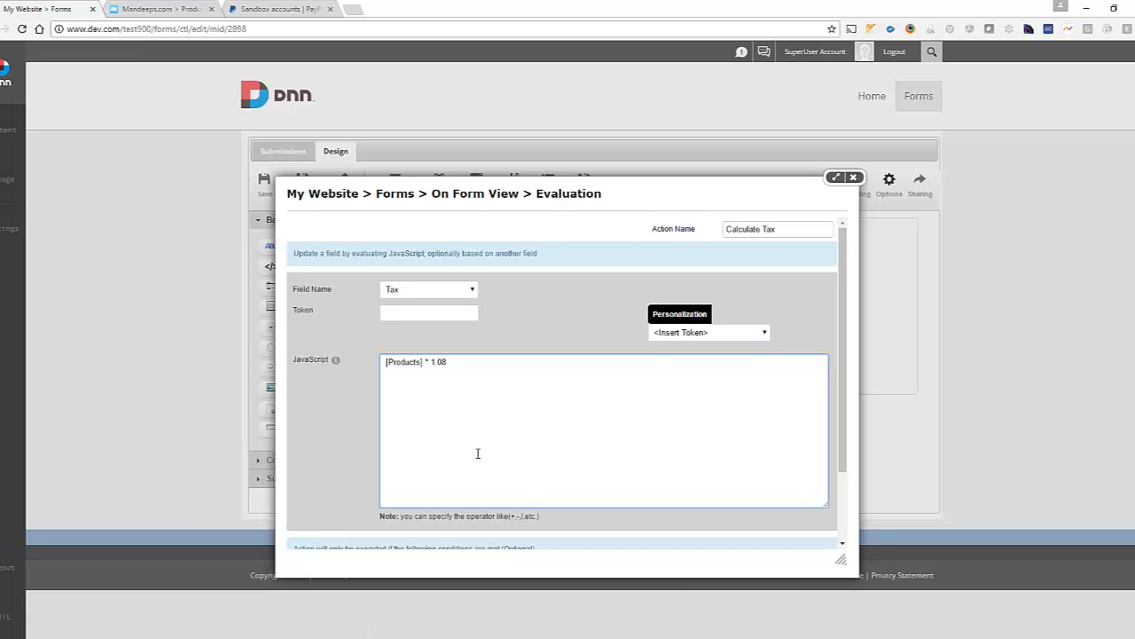
{"action": "scroll", "coordinate": [477, 453], "scroll_direction": "down", "scroll_amount": 2}
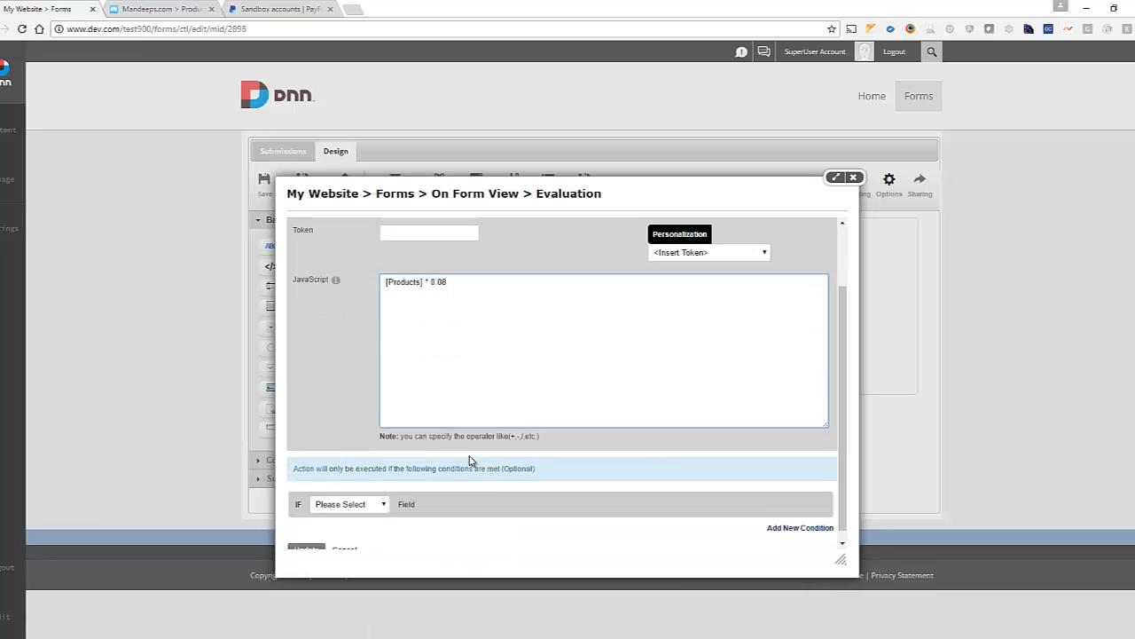
{"action": "left_click", "coordinate": [306, 538]}
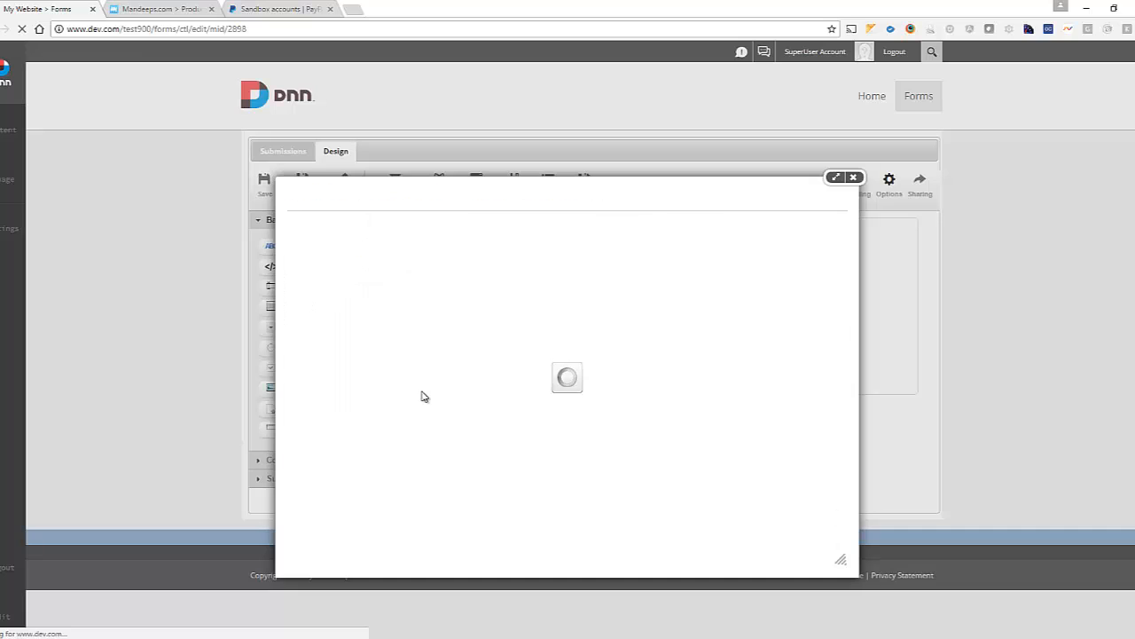
{"action": "left_click", "coordinate": [855, 178]}
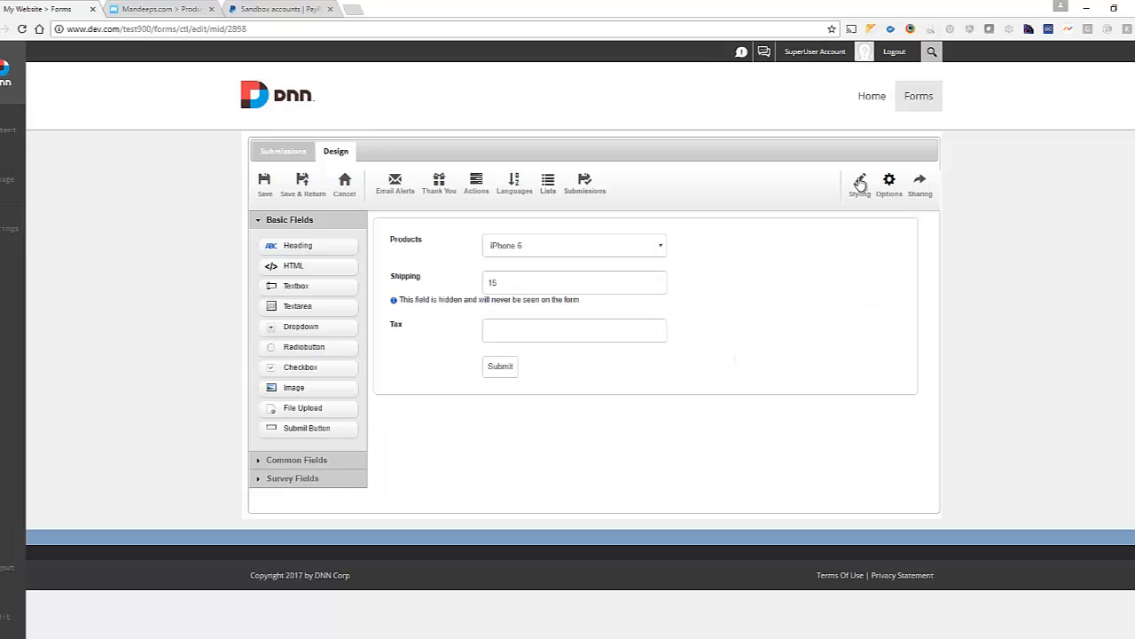
{"action": "left_click", "coordinate": [302, 180]}
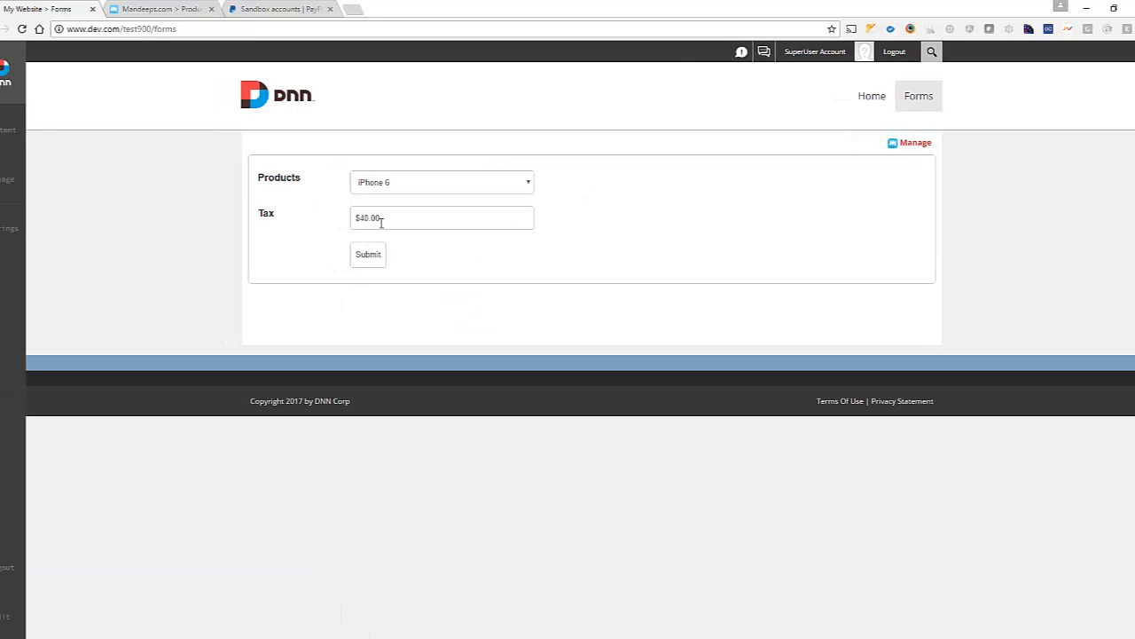
Step: Verify Tax reads $60.00 for iPhone 7 and $68.00 for iPhone 7 Plus, then open Manage
{"action": "left_click", "coordinate": [425, 185]}
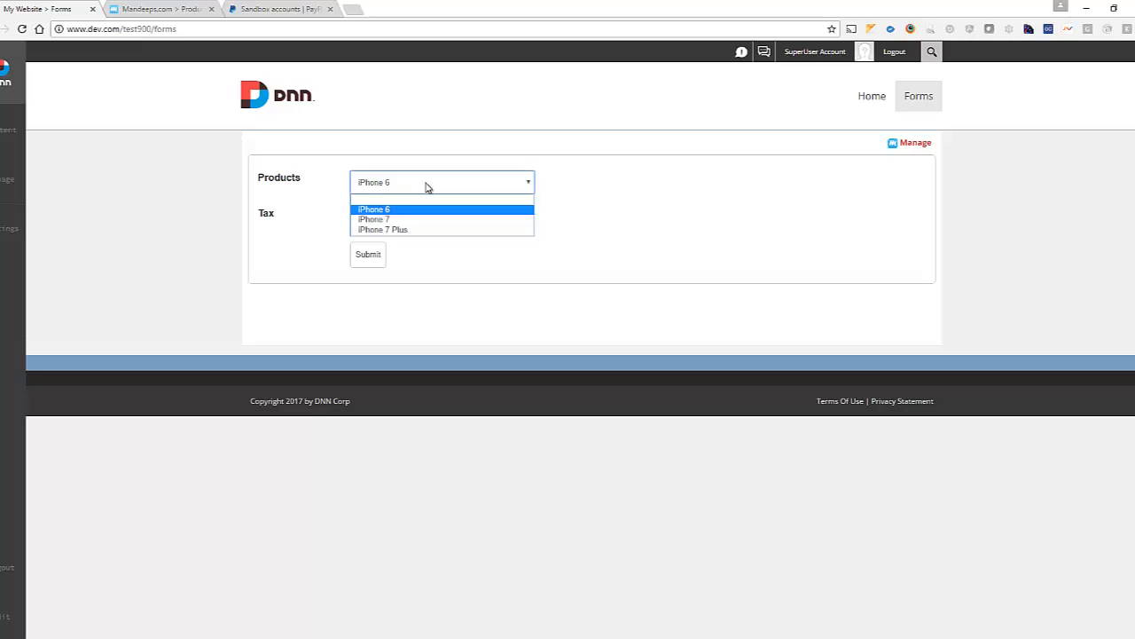
{"action": "left_click", "coordinate": [442, 219]}
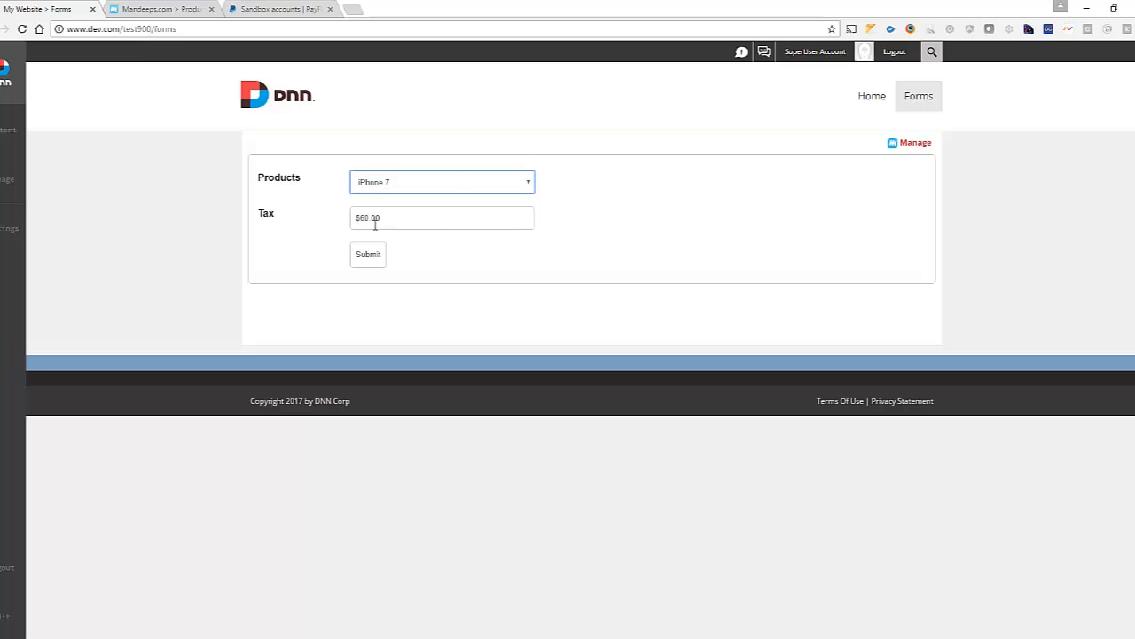
{"action": "left_click", "coordinate": [446, 180]}
{"action": "left_click", "coordinate": [443, 230]}
{"action": "left_click", "coordinate": [903, 144]}
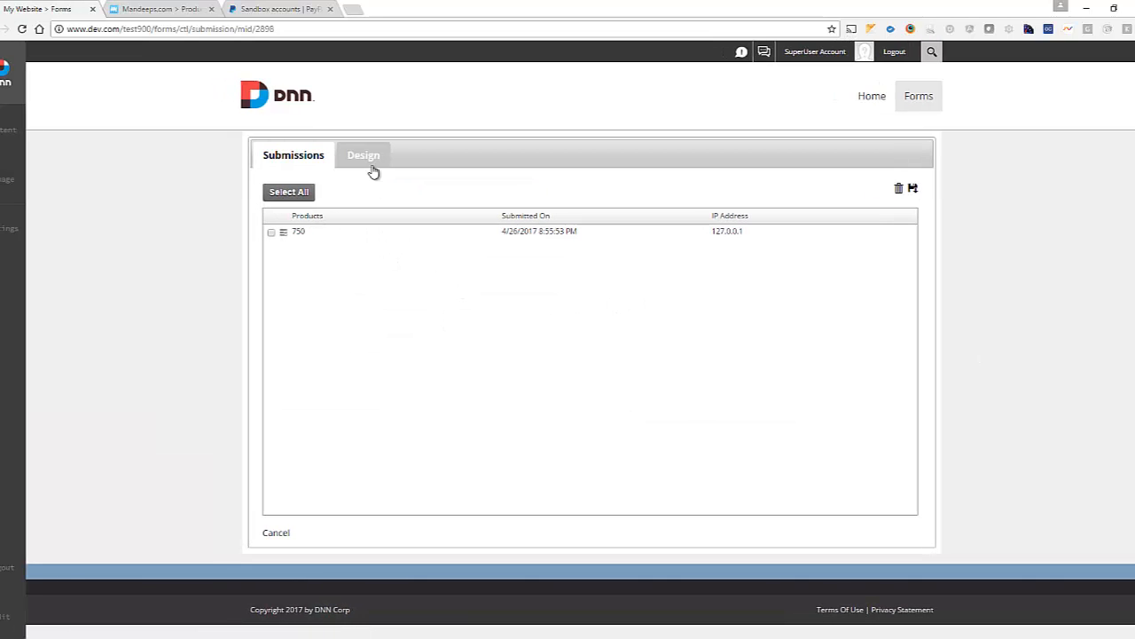
Step: In the form design, hide the Tax field from the live form
{"action": "left_click", "coordinate": [368, 165]}
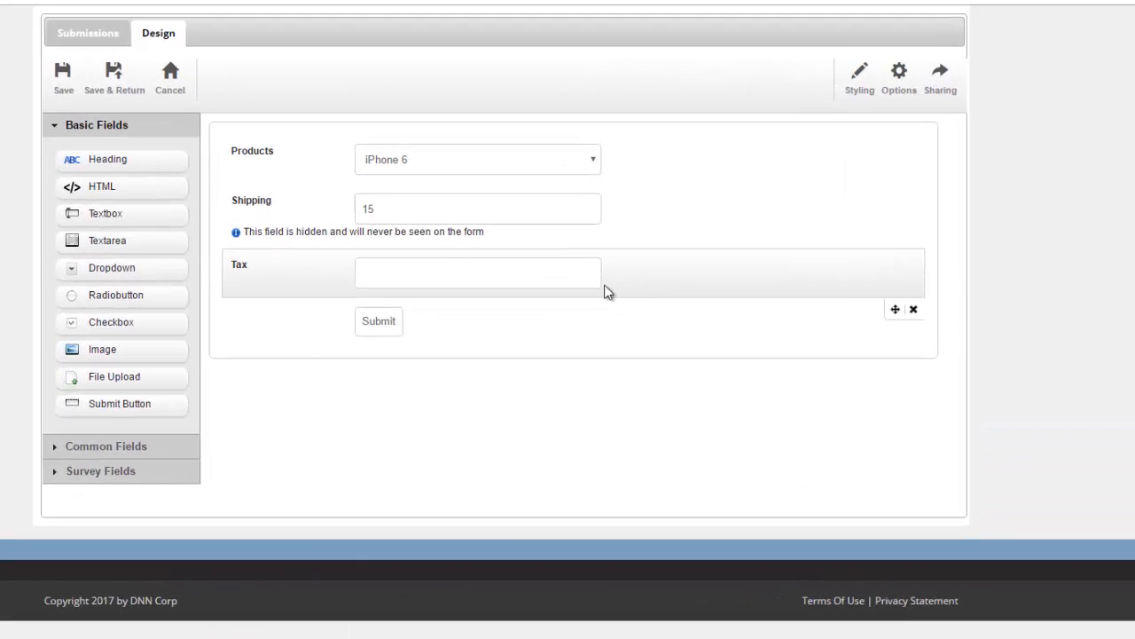
{"action": "left_click", "coordinate": [711, 321]}
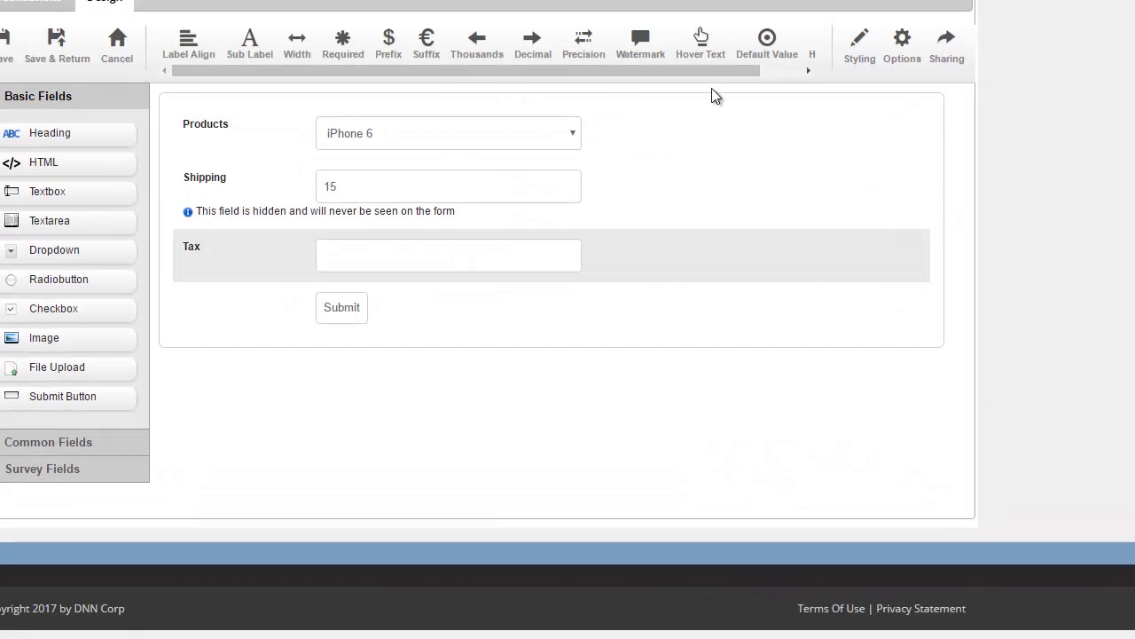
{"action": "left_click", "coordinate": [773, 76]}
{"action": "left_click", "coordinate": [782, 49]}
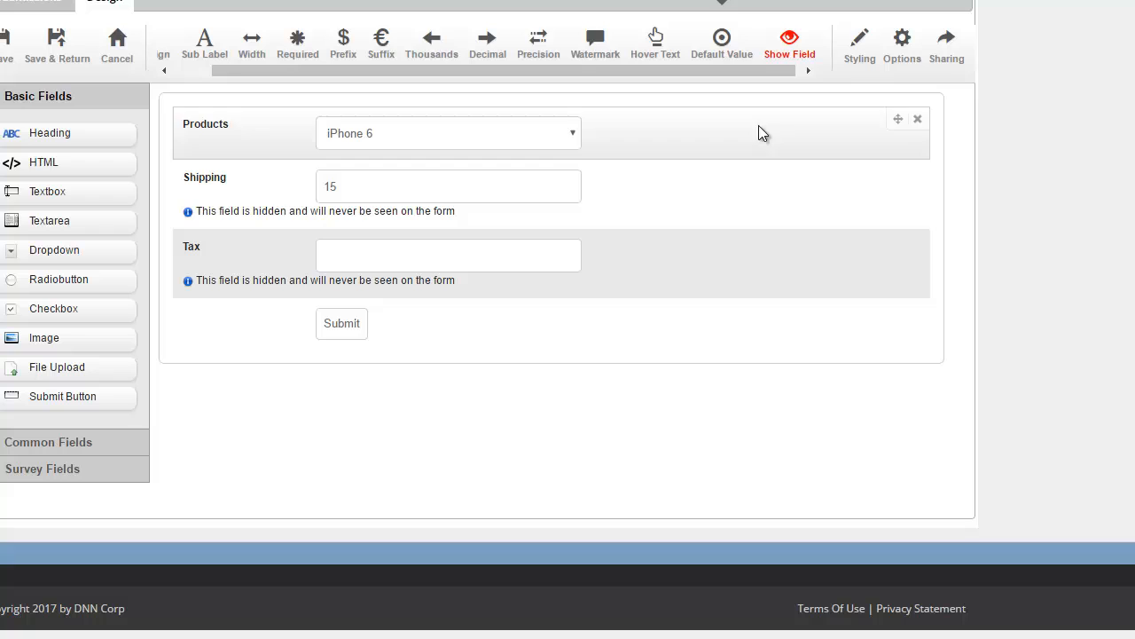
Step: Show the form's On Form Submission actions: Paypal, Order placed and Order Failed
{"action": "left_click", "coordinate": [891, 57]}
{"action": "left_click", "coordinate": [304, 48]}
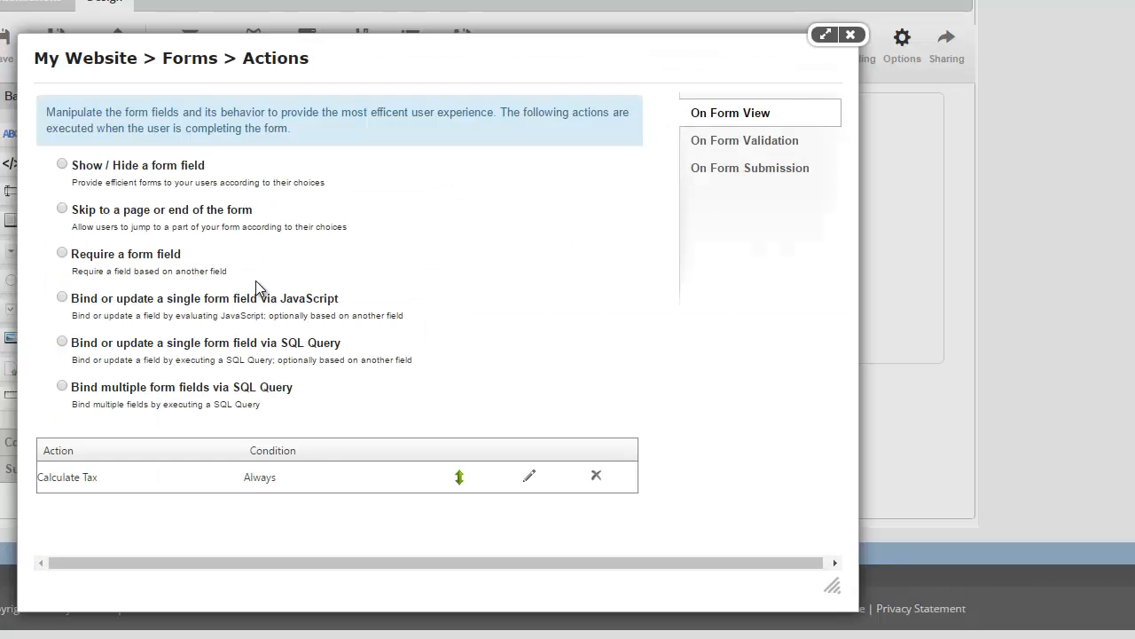
{"action": "left_click", "coordinate": [716, 171]}
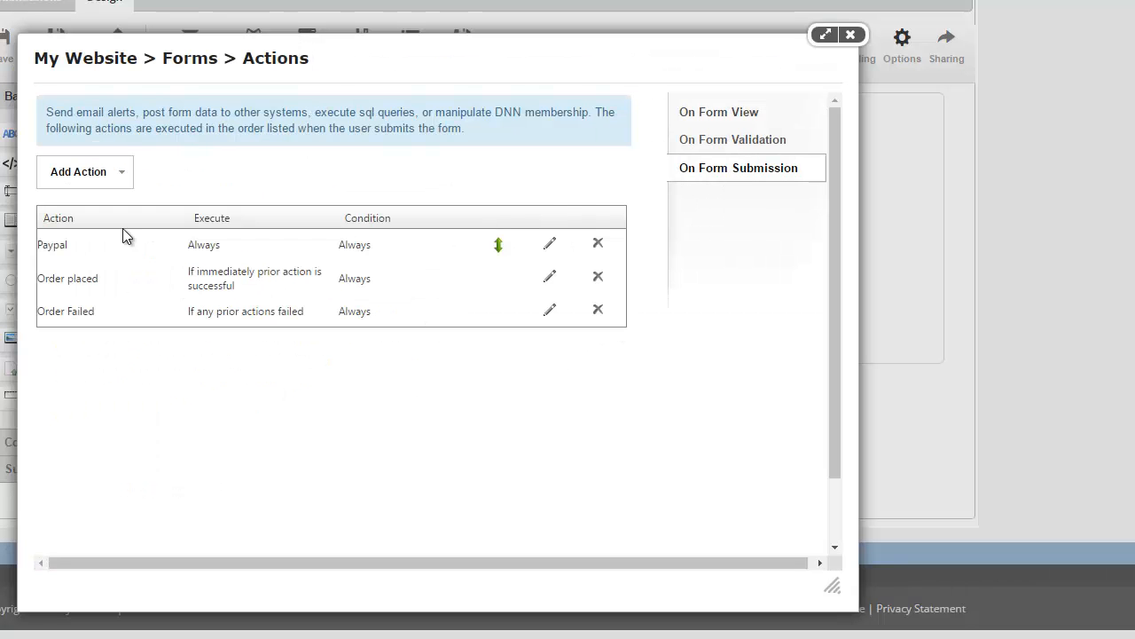
Step: Map the Paypal action's Tax Amount to Tax and Shipping Amount to Shipping, and save it
{"action": "left_click", "coordinate": [549, 249]}
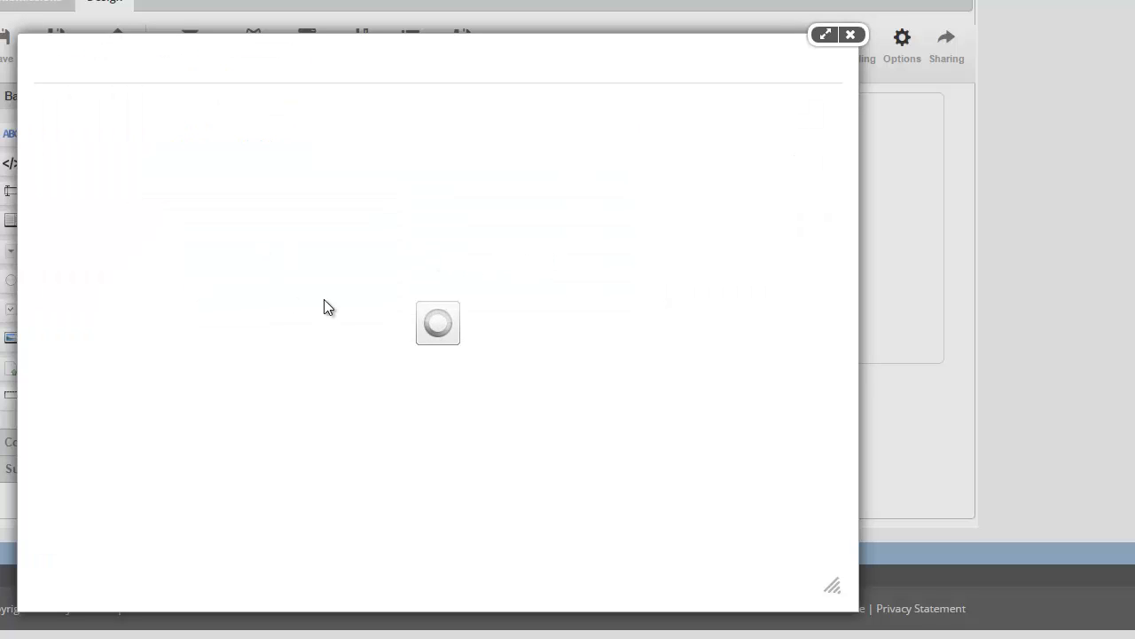
{"action": "scroll", "coordinate": [491, 308], "scroll_direction": "down", "scroll_amount": 5}
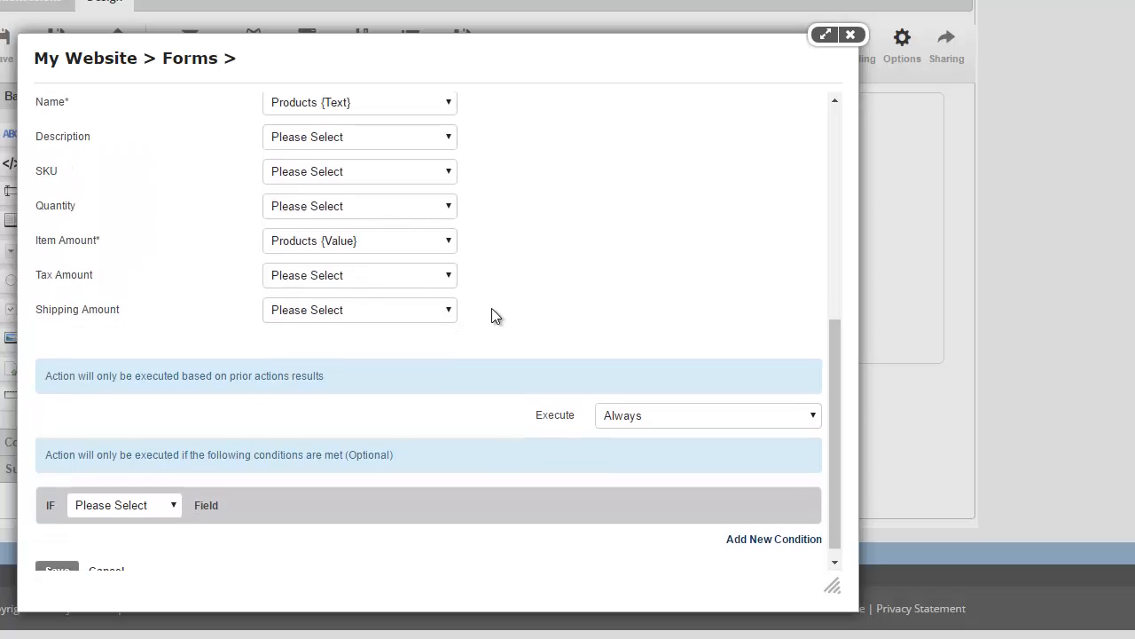
{"action": "scroll", "coordinate": [287, 281], "scroll_direction": "up", "scroll_amount": 1}
{"action": "left_click", "coordinate": [302, 351]}
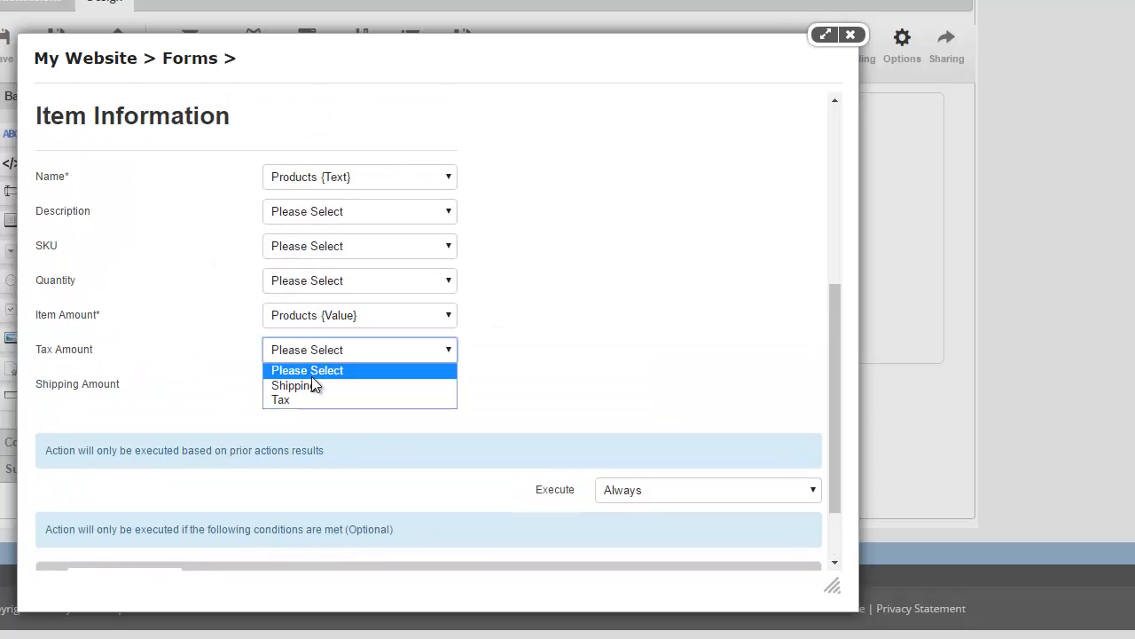
{"action": "left_click", "coordinate": [314, 397]}
{"action": "left_click", "coordinate": [314, 390]}
{"action": "left_click", "coordinate": [305, 420]}
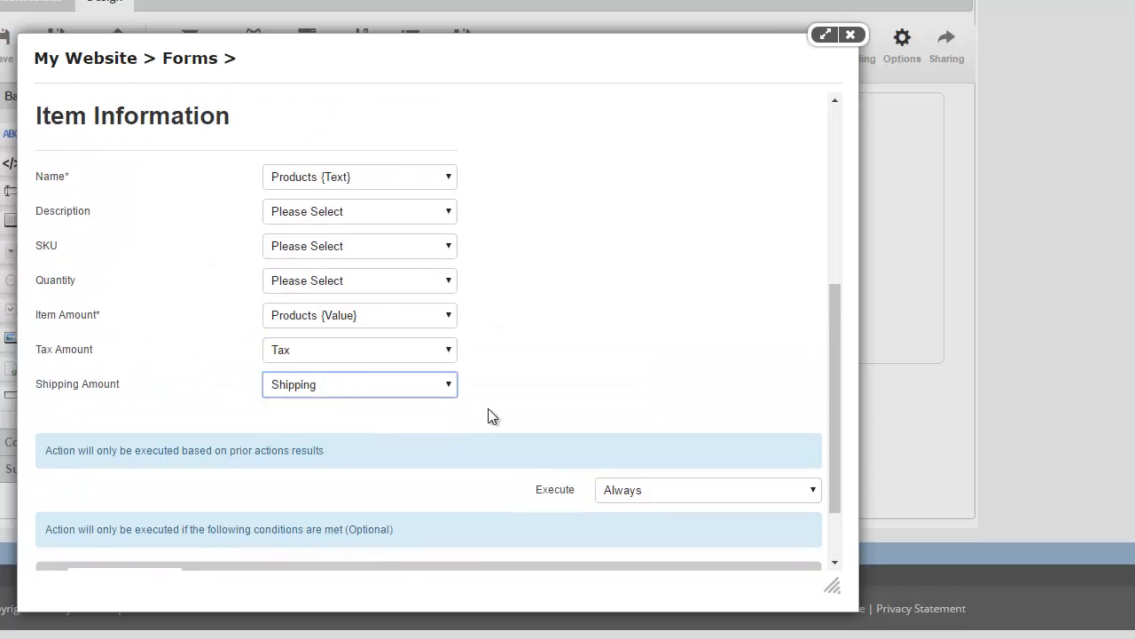
{"action": "scroll", "coordinate": [358, 411], "scroll_direction": "down", "scroll_amount": 1}
{"action": "left_click", "coordinate": [53, 559]}
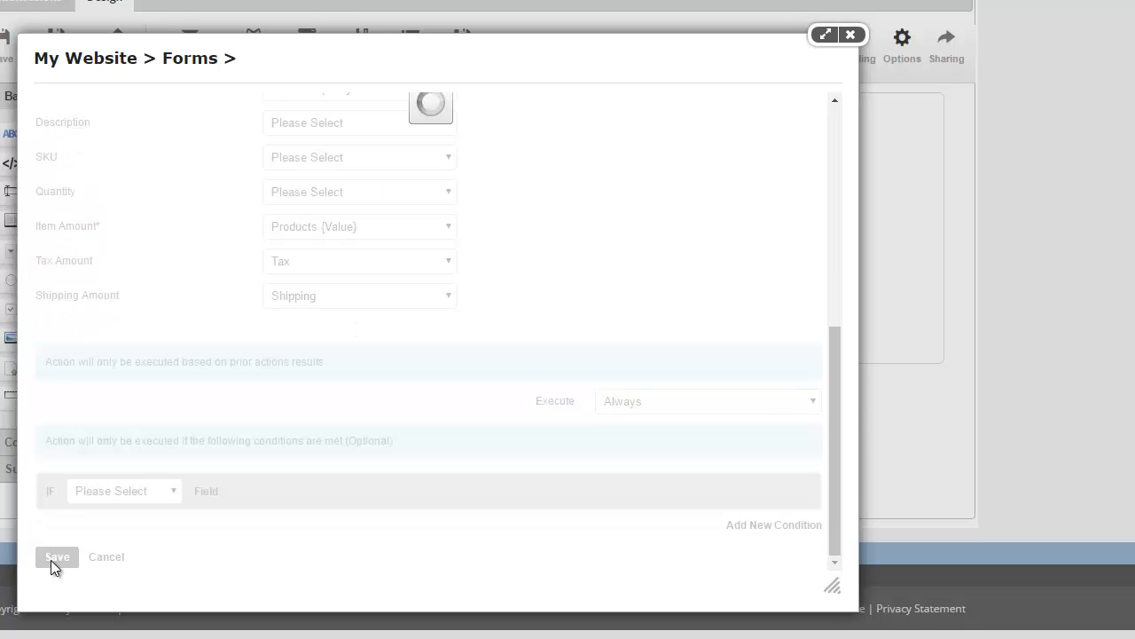
{"action": "left_click", "coordinate": [850, 35]}
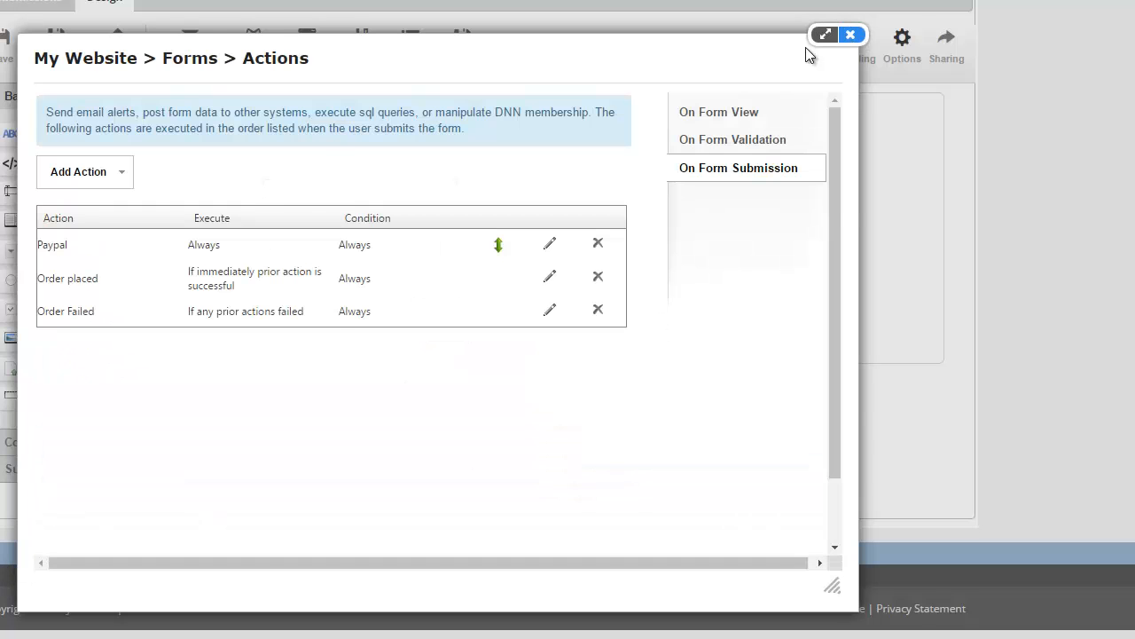
Step: Save the form, then submit an iPhone 7 Plus order from the live Products form
{"action": "left_click", "coordinate": [64, 58]}
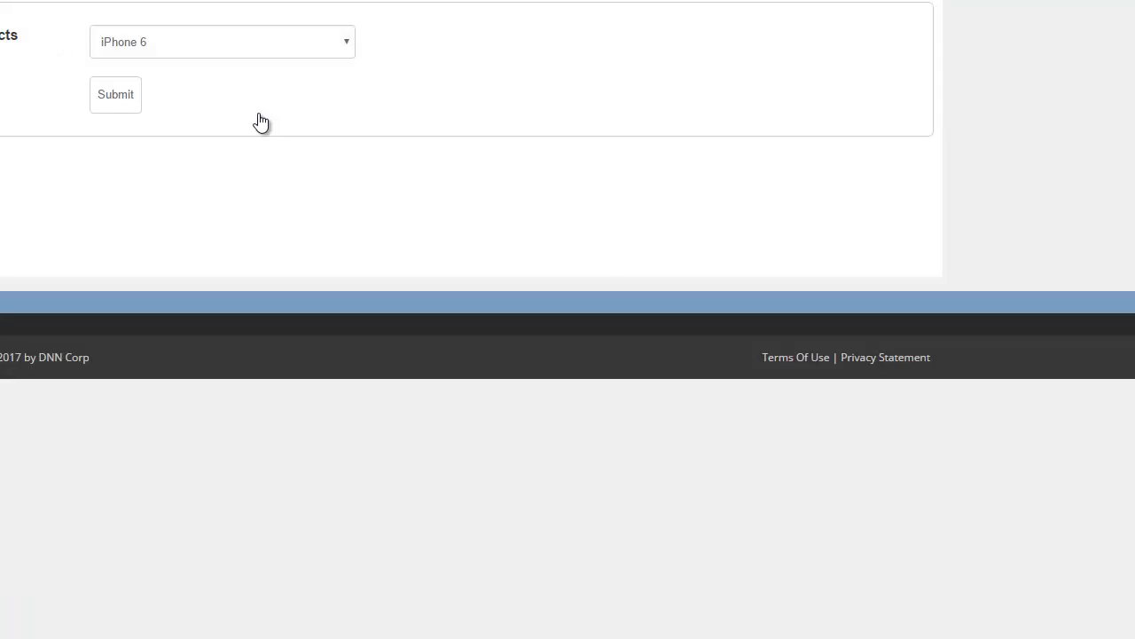
{"action": "left_click", "coordinate": [355, 110]}
{"action": "left_click", "coordinate": [370, 252]}
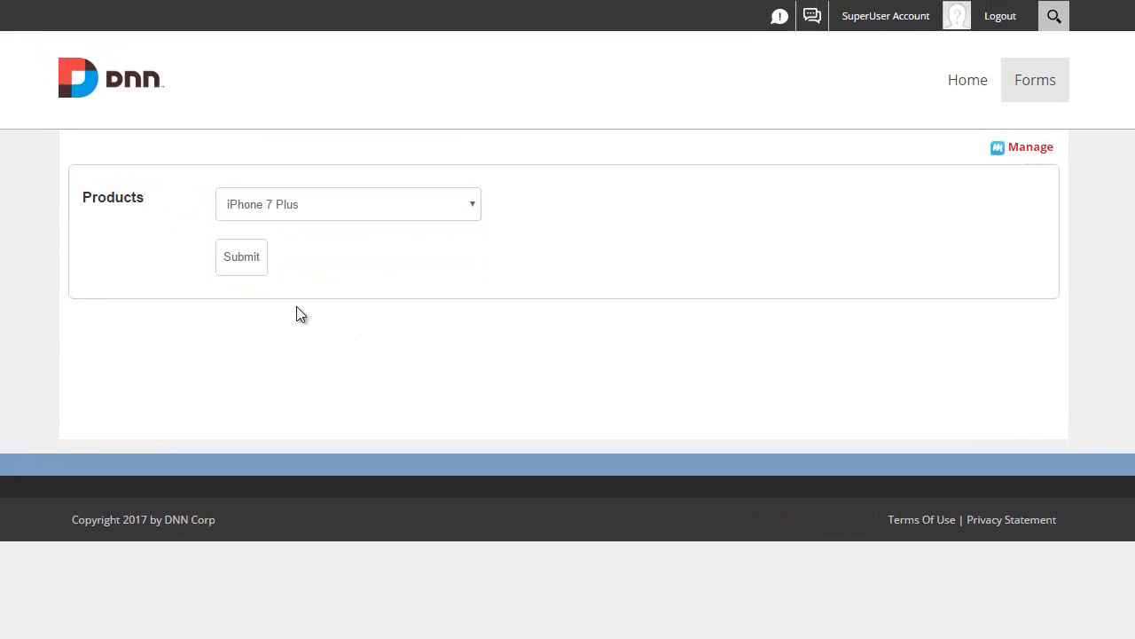
{"action": "left_click", "coordinate": [257, 259]}
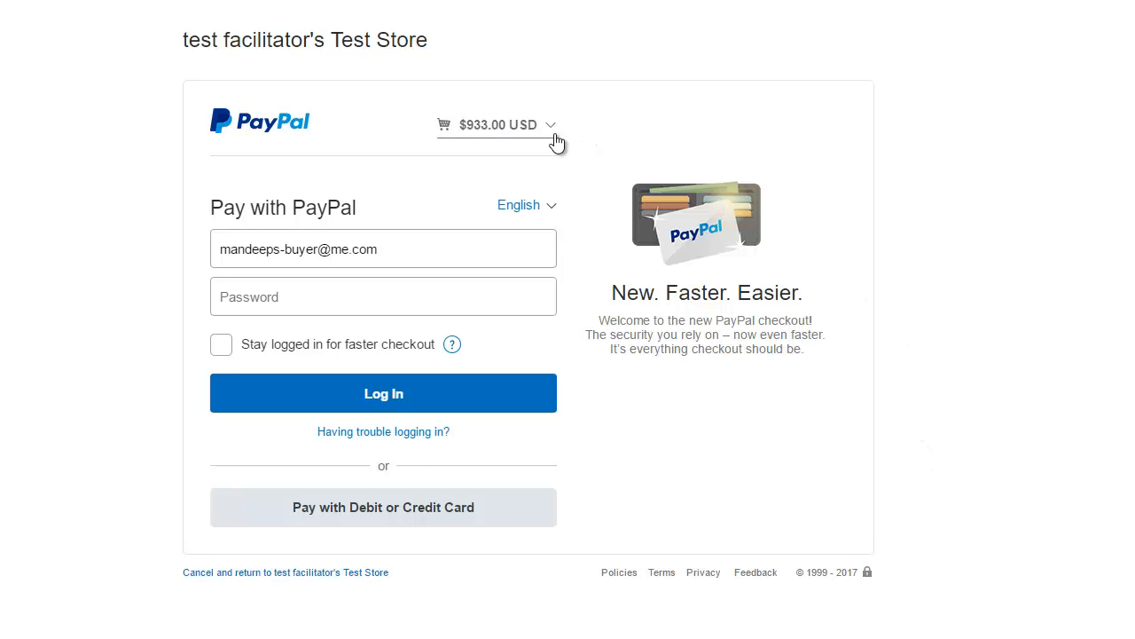
Step: Check the PayPal cart breakdown shows $68 tax, $15 shipping and a $933.00 total
{"action": "left_click", "coordinate": [550, 128]}
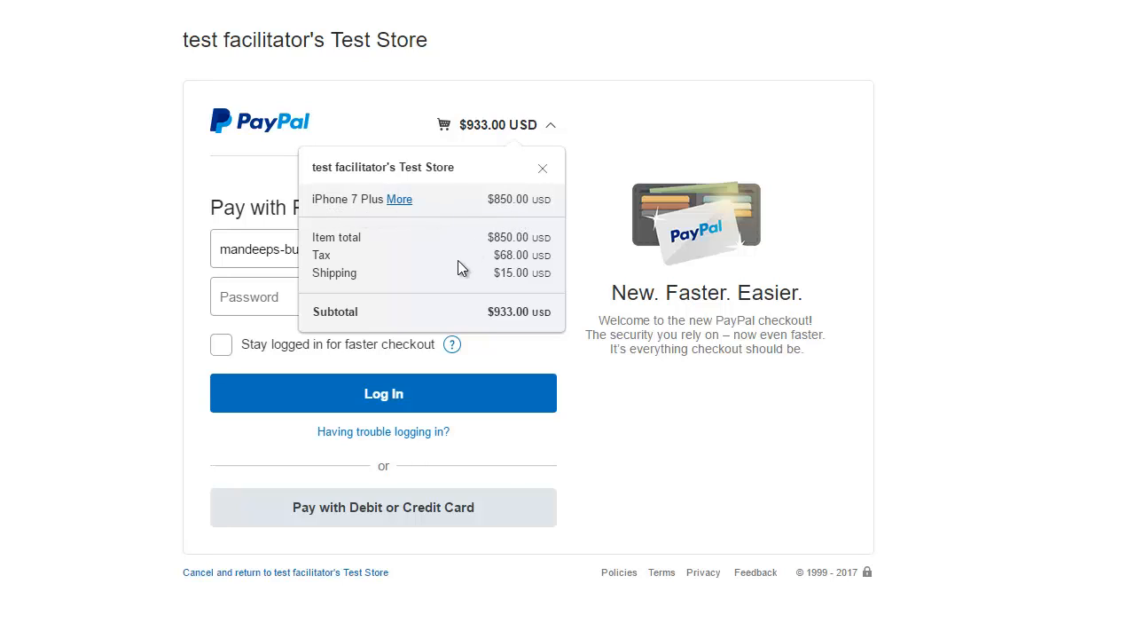
{"action": "left_click_drag", "start_coordinate": [530, 256], "coordinate": [538, 277]}
{"action": "left_click", "coordinate": [489, 272]}
{"action": "double_click", "coordinate": [507, 314]}
{"action": "left_click", "coordinate": [765, 447]}
Step: Enter the buyer account password and log in, which returns a payment-refused error
{"action": "left_click", "coordinate": [349, 305]}
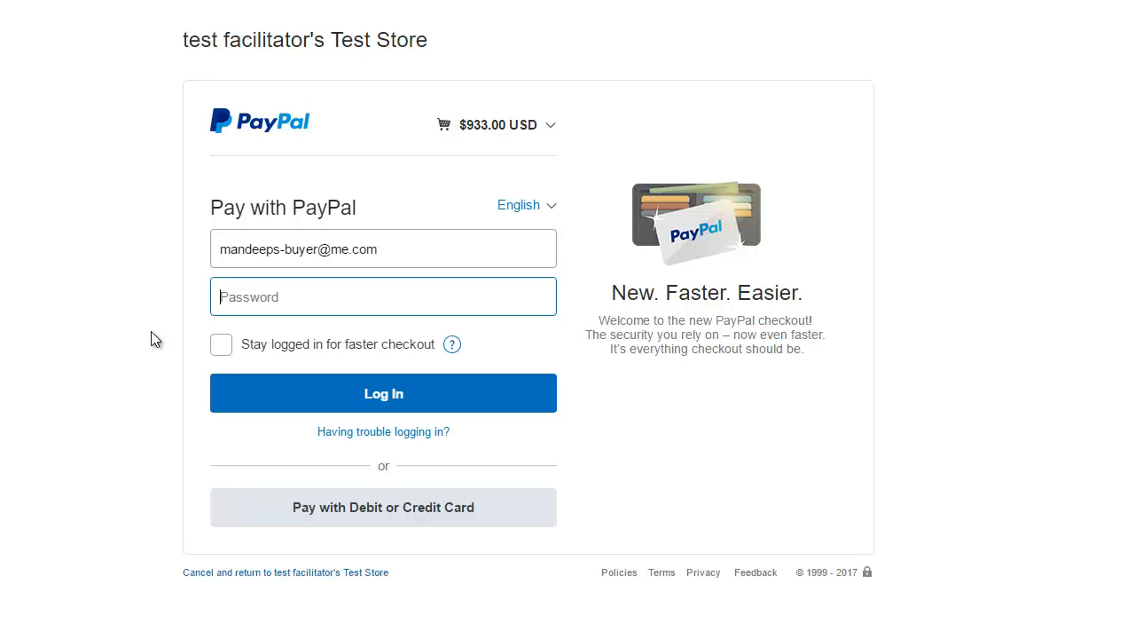
{"action": "type", "text": "•••"}
{"action": "double_click", "coordinate": [274, 308]}
{"action": "type", "text": "••••••••"}
{"action": "left_click", "coordinate": [368, 403]}
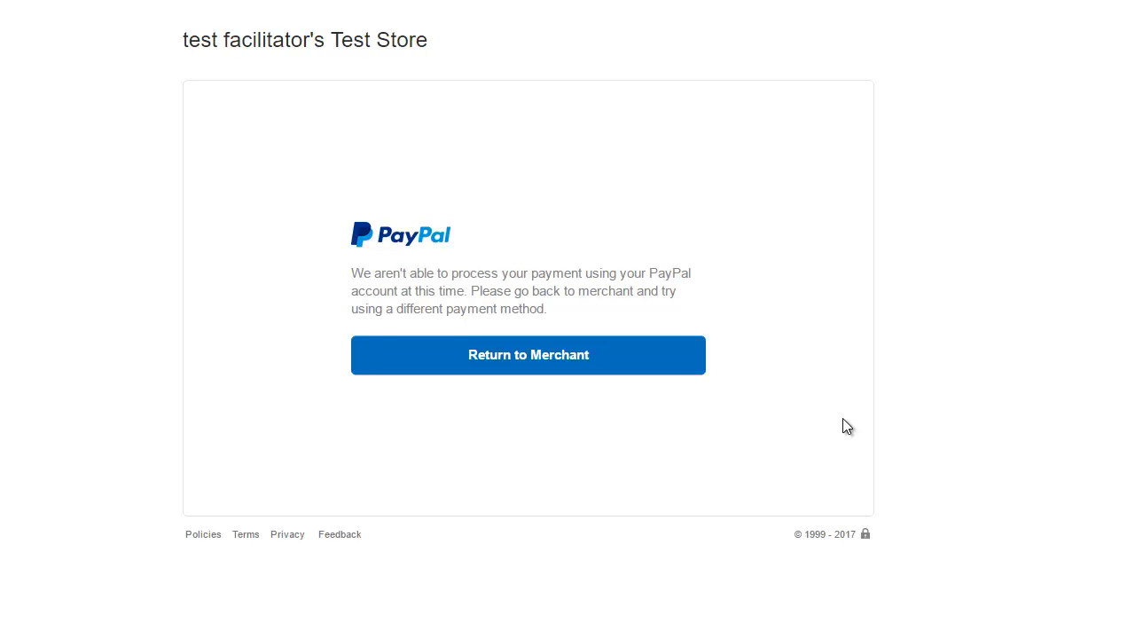
Step: Return to the merchant site to read the Order Failed message, then reload the Products form
{"action": "left_click", "coordinate": [620, 364]}
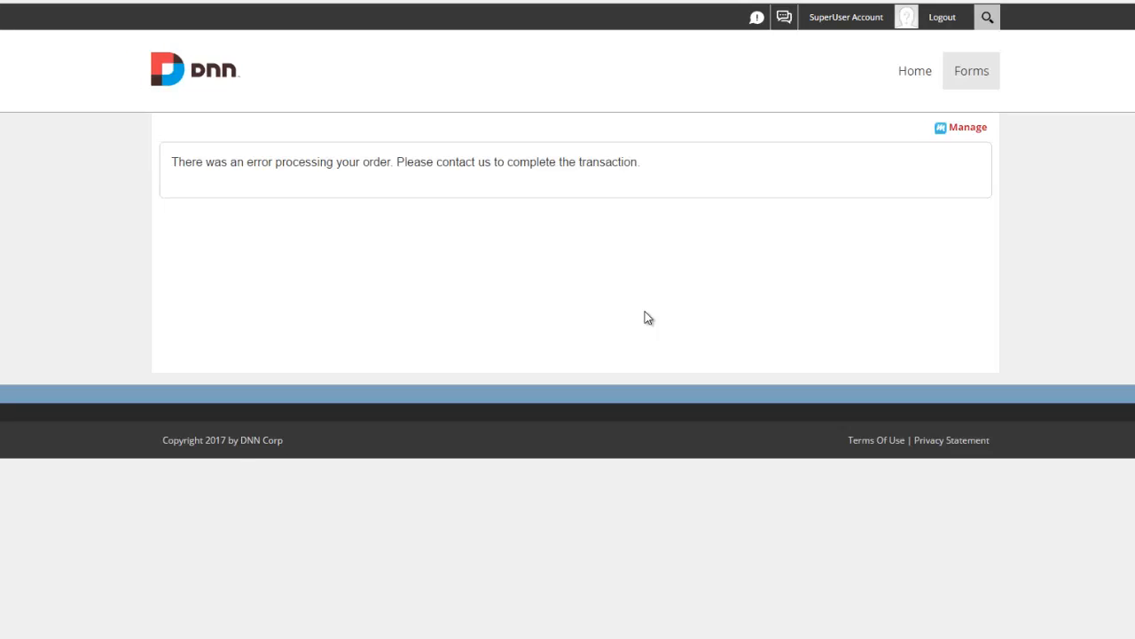
{"action": "left_click_drag", "start_coordinate": [194, 164], "coordinate": [629, 198]}
{"action": "left_click", "coordinate": [702, 244]}
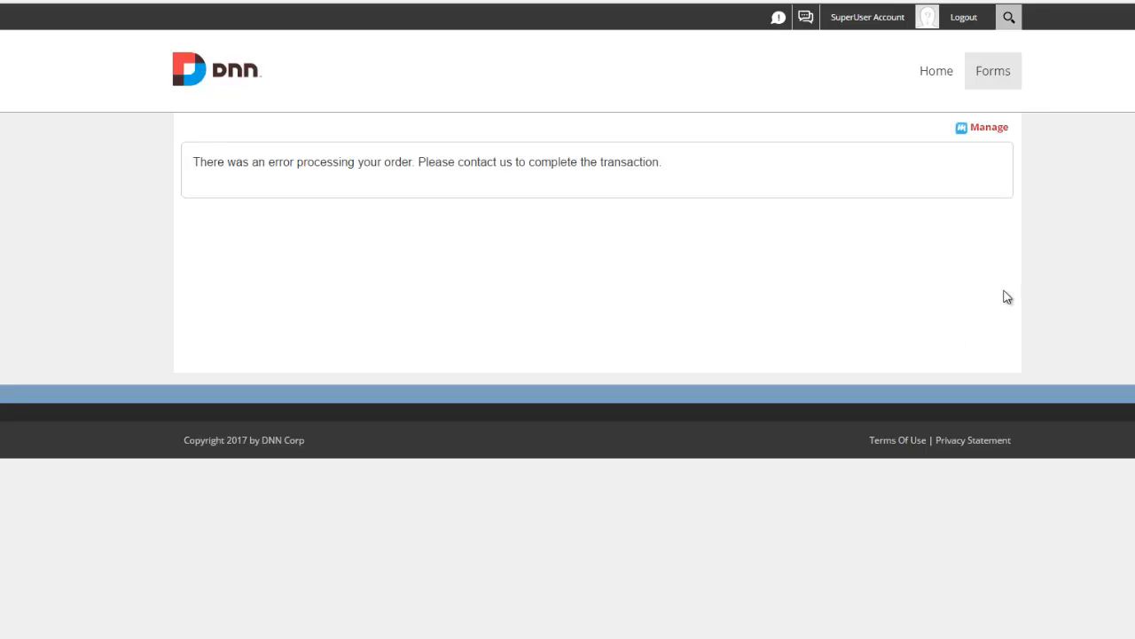
{"action": "left_click", "coordinate": [993, 71]}
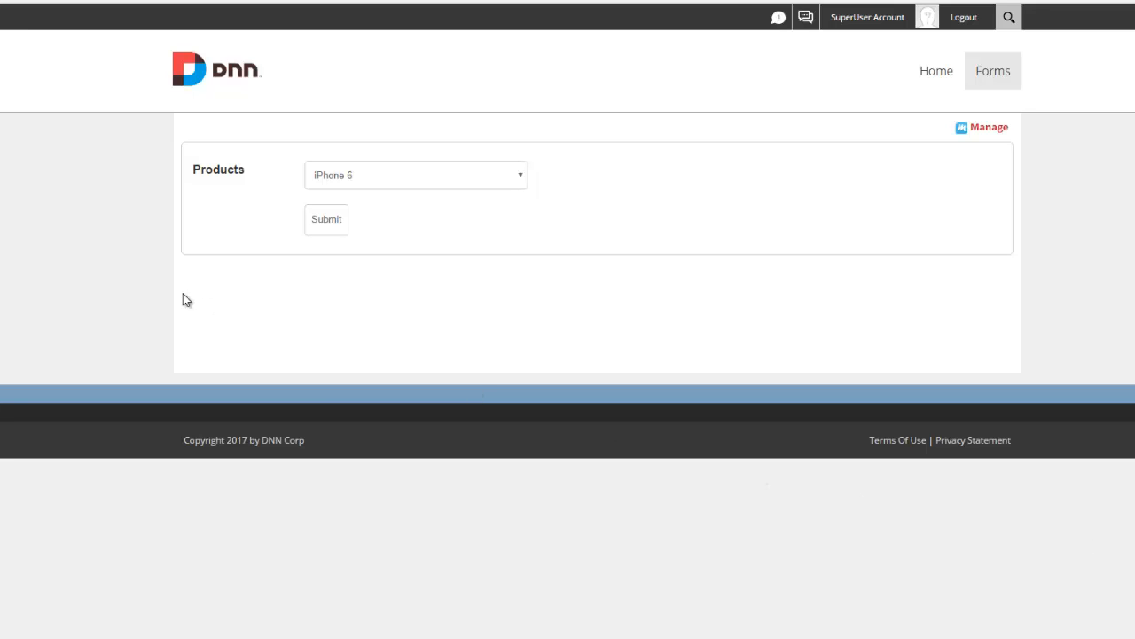
Step: Submit the iPhone 6 order, confirm $40 tax and $15 shipping in PayPal, and complete payment
{"action": "left_click", "coordinate": [336, 227]}
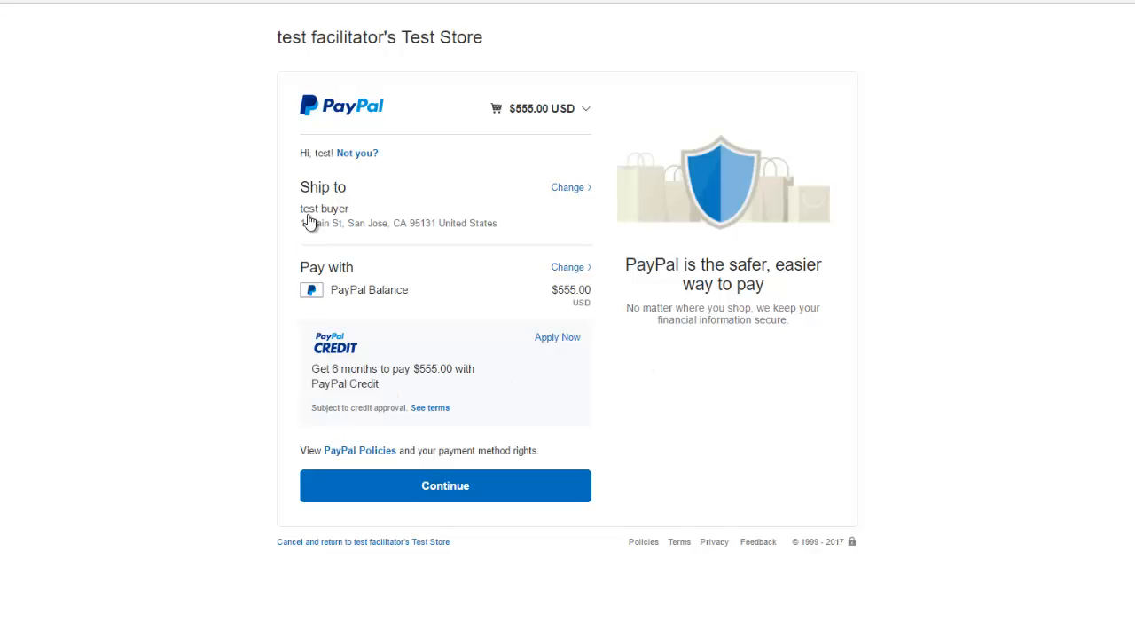
{"action": "left_click", "coordinate": [550, 117]}
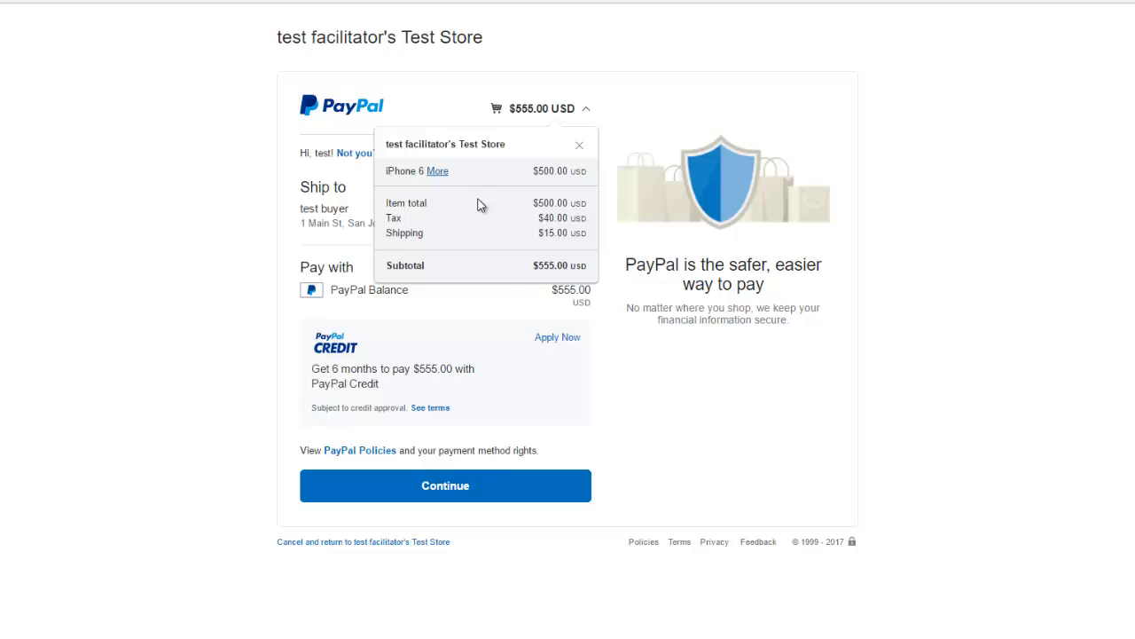
{"action": "left_click", "coordinate": [479, 484]}
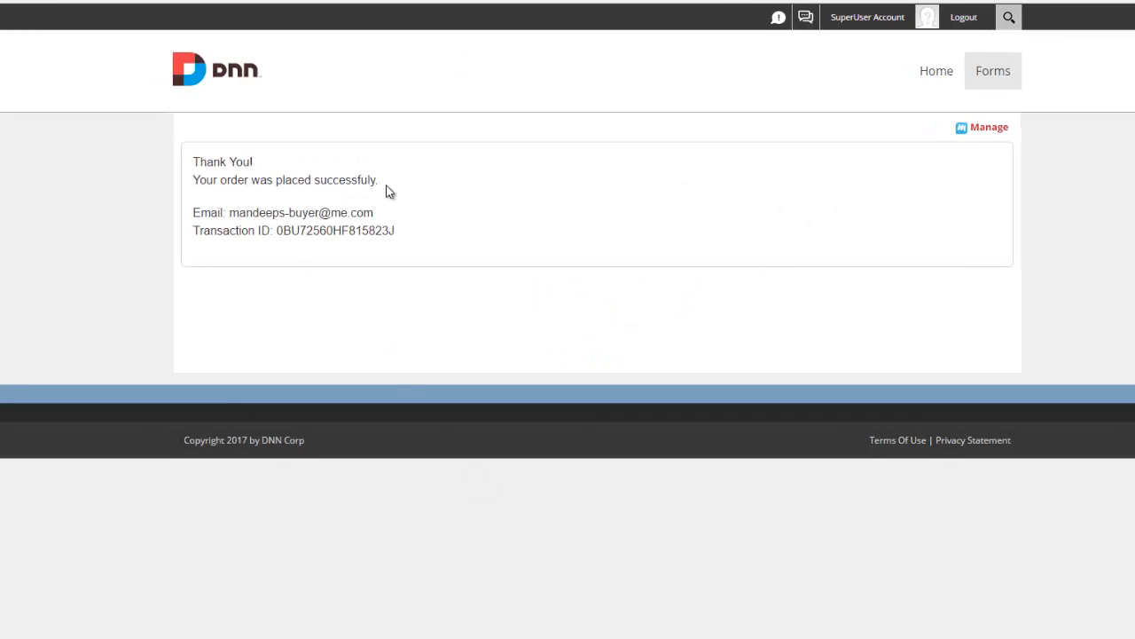
{"action": "left_click_drag", "start_coordinate": [259, 215], "coordinate": [411, 238]}
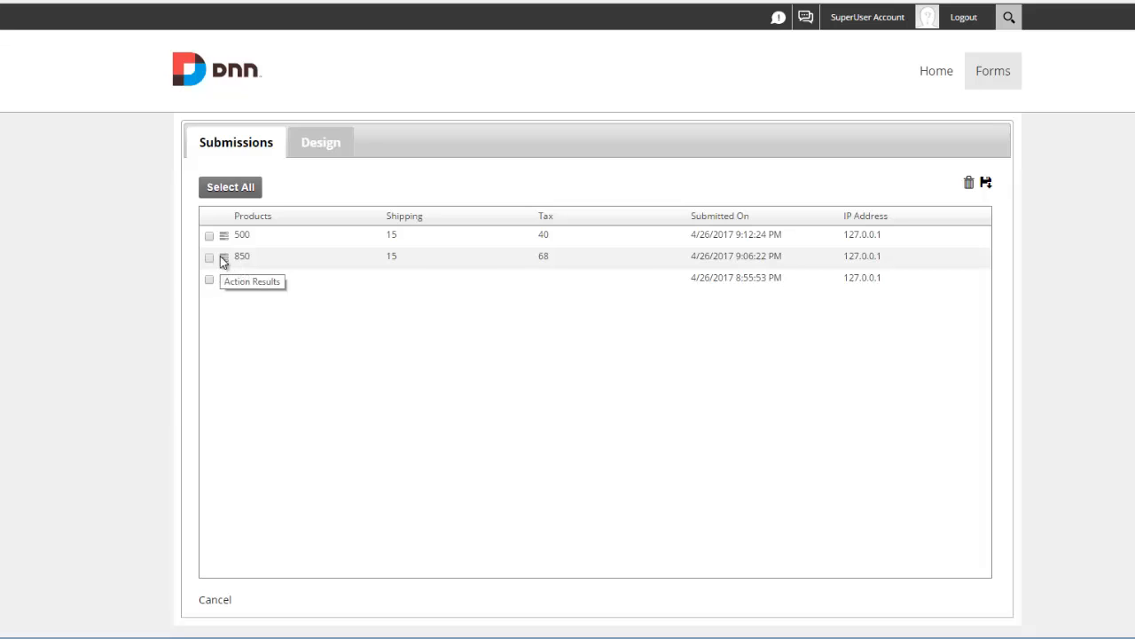
{"action": "left_click", "coordinate": [225, 259]}
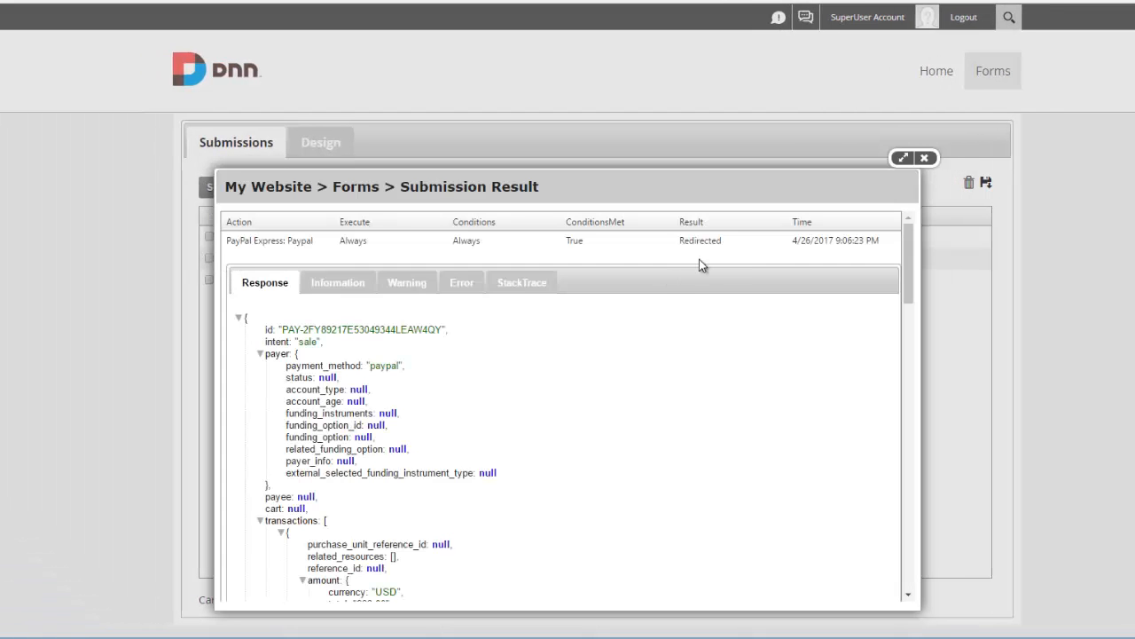
{"action": "scroll", "coordinate": [653, 270], "scroll_direction": "down", "scroll_amount": 15}
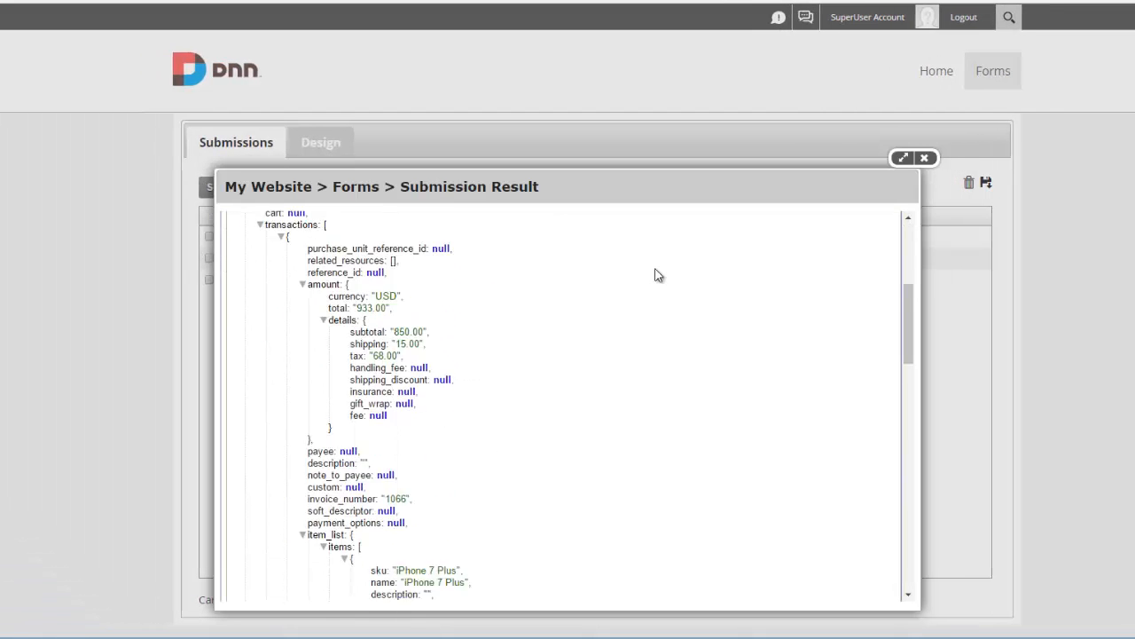
{"action": "scroll", "coordinate": [648, 399], "scroll_direction": "down", "scroll_amount": 5}
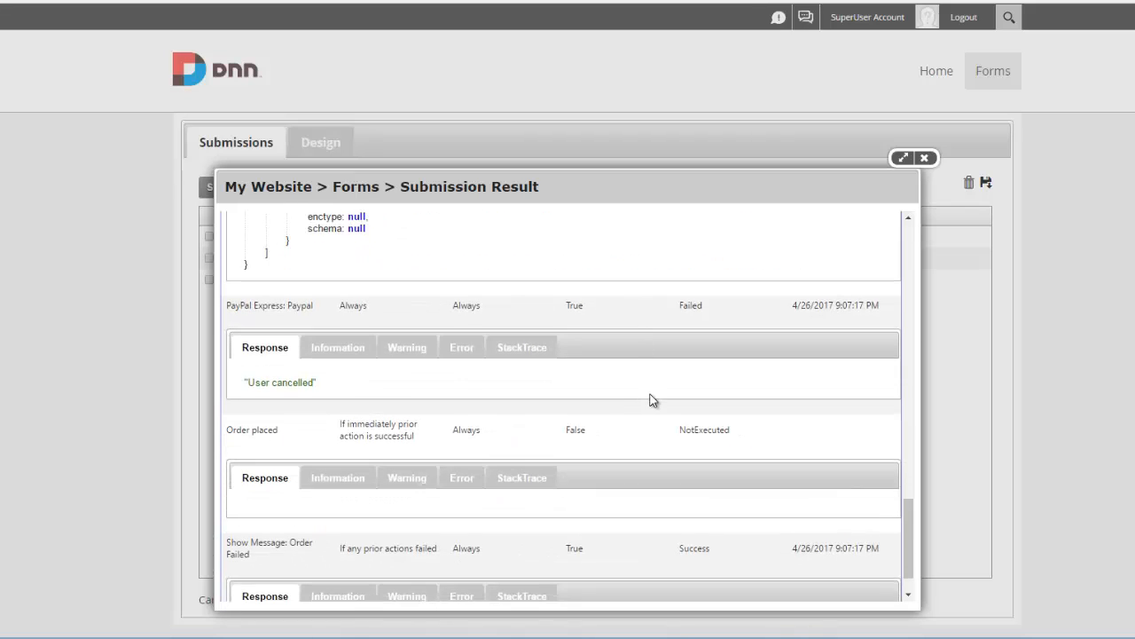
{"action": "scroll", "coordinate": [654, 399], "scroll_direction": "down", "scroll_amount": 1}
{"action": "scroll", "coordinate": [652, 404], "scroll_direction": "up", "scroll_amount": 3}
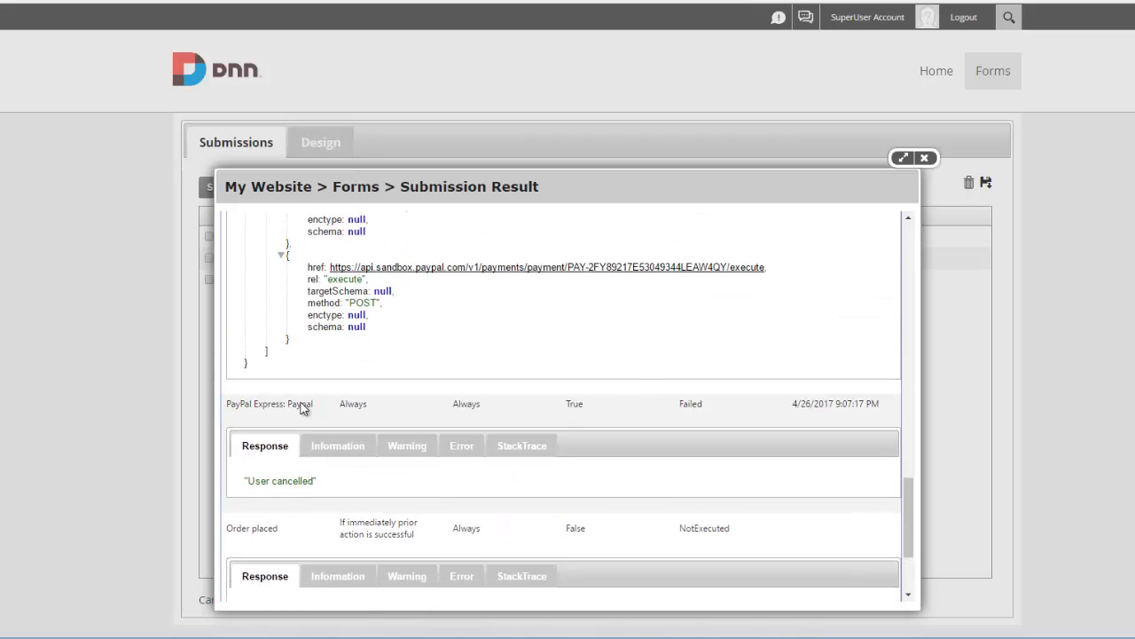
{"action": "double_click", "coordinate": [302, 404]}
{"action": "double_click", "coordinate": [689, 405]}
{"action": "left_click_drag", "start_coordinate": [255, 483], "coordinate": [327, 485]}
{"action": "scroll", "coordinate": [326, 478], "scroll_direction": "down", "scroll_amount": 1}
{"action": "scroll", "coordinate": [303, 424], "scroll_direction": "down", "scroll_amount": 1}
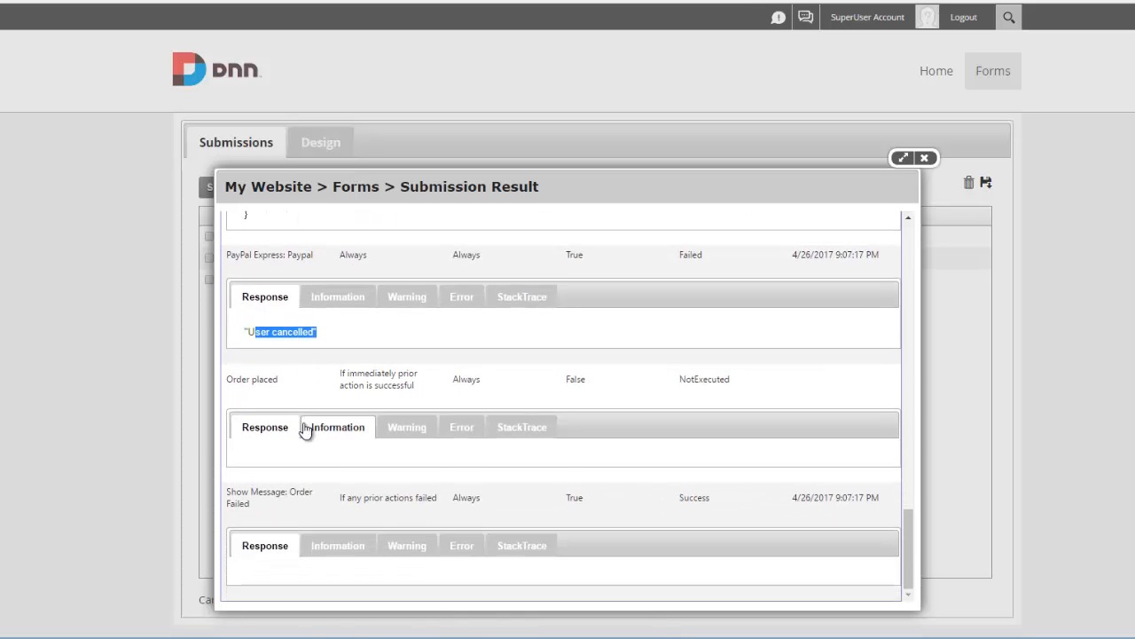
{"action": "left_click_drag", "start_coordinate": [340, 374], "coordinate": [417, 388]}
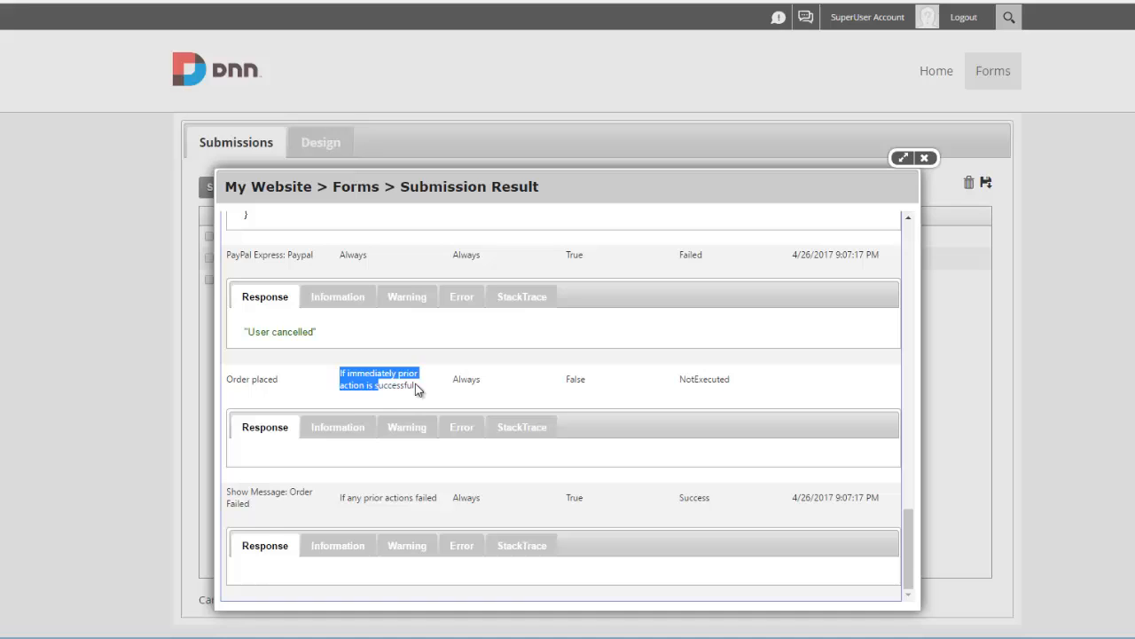
{"action": "double_click", "coordinate": [715, 381]}
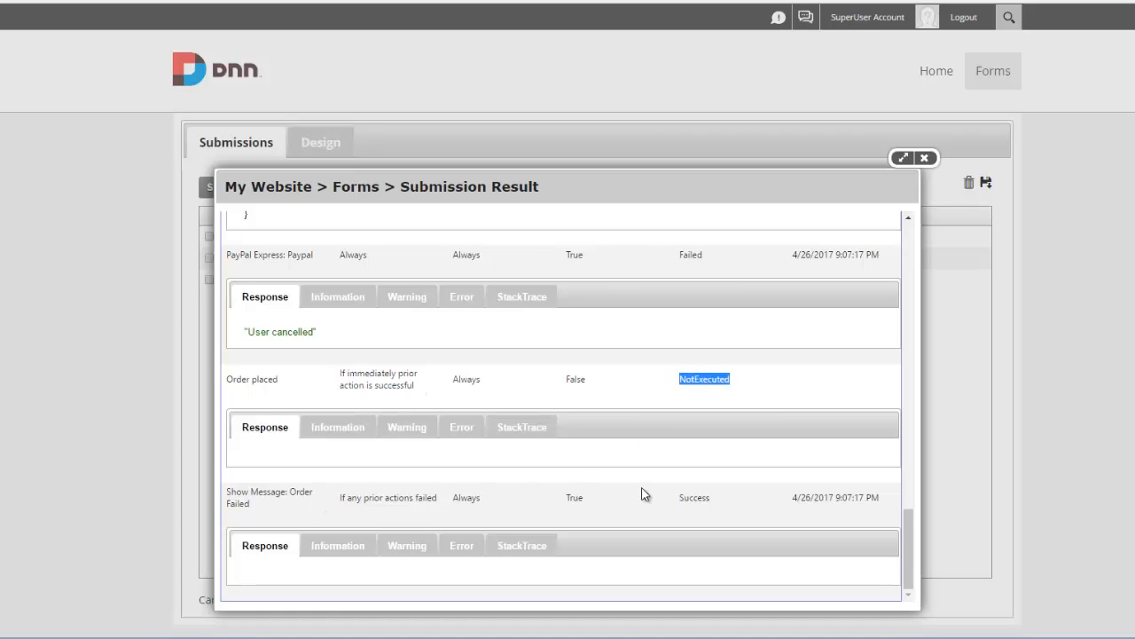
{"action": "double_click", "coordinate": [707, 504]}
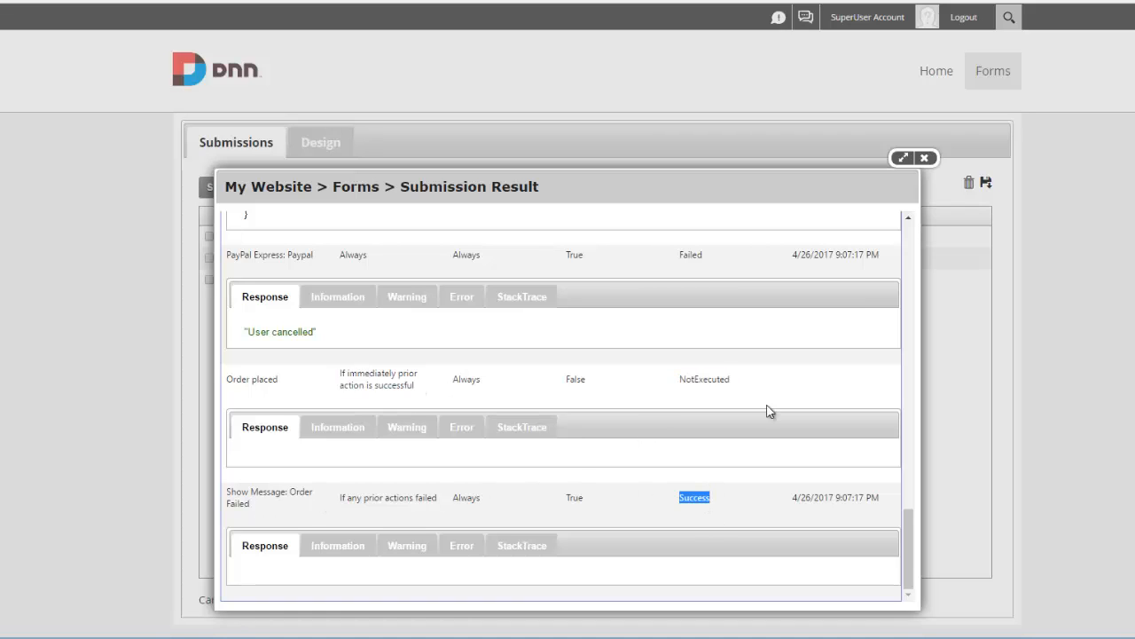
{"action": "left_click", "coordinate": [924, 158]}
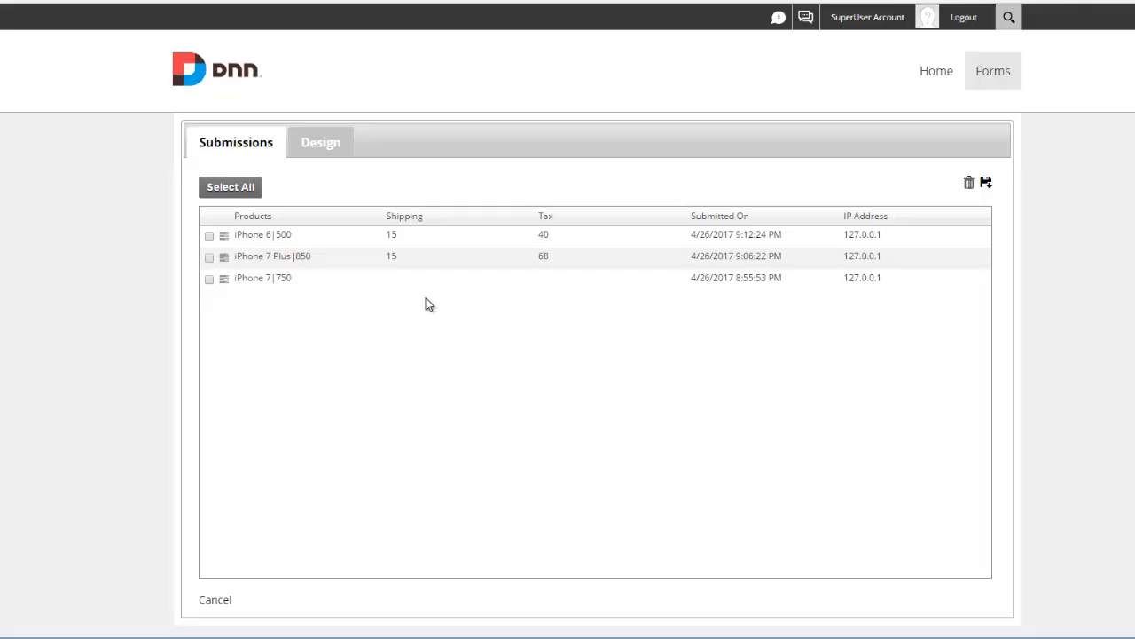
{"action": "left_click", "coordinate": [225, 238]}
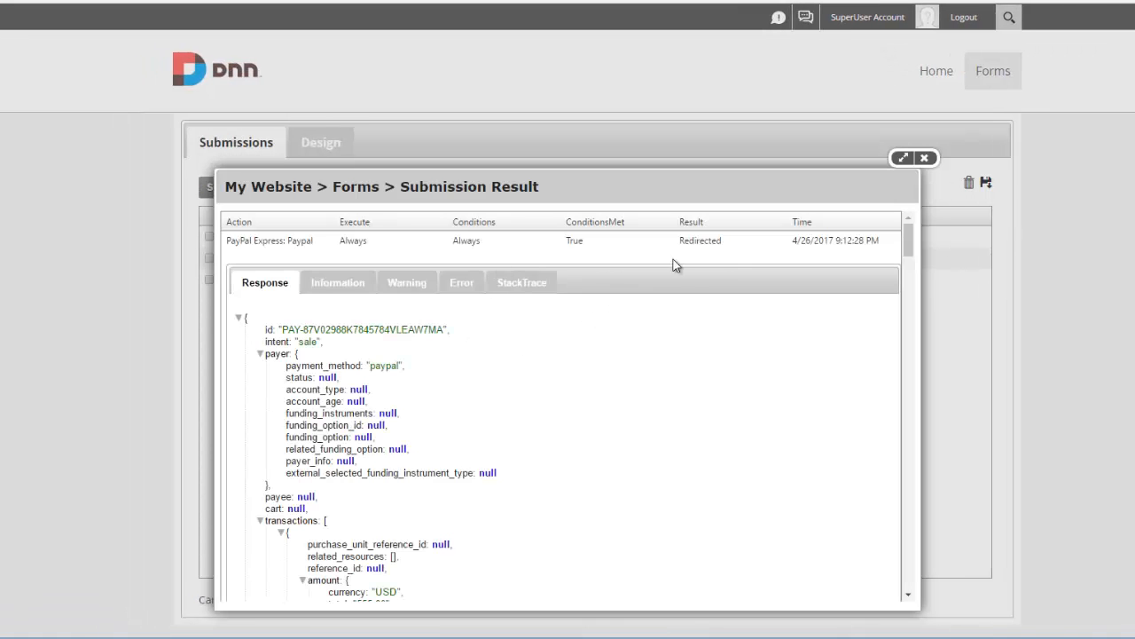
{"action": "double_click", "coordinate": [712, 245]}
{"action": "scroll", "coordinate": [680, 299], "scroll_direction": "down", "scroll_amount": 6}
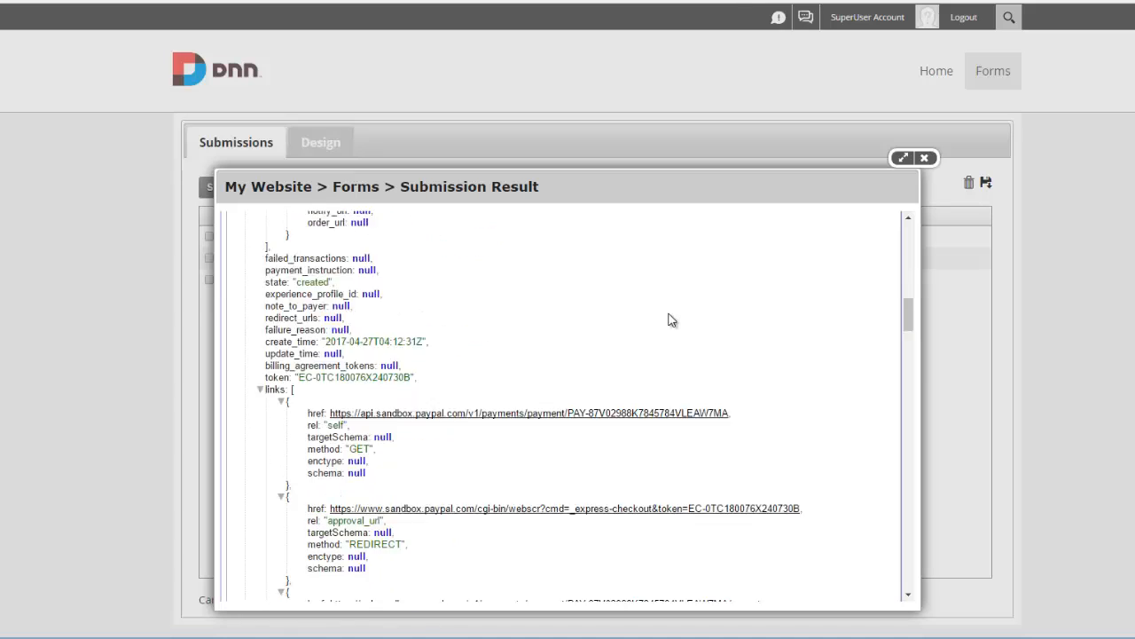
{"action": "scroll", "coordinate": [671, 321], "scroll_direction": "down", "scroll_amount": 8}
{"action": "double_click", "coordinate": [696, 306]}
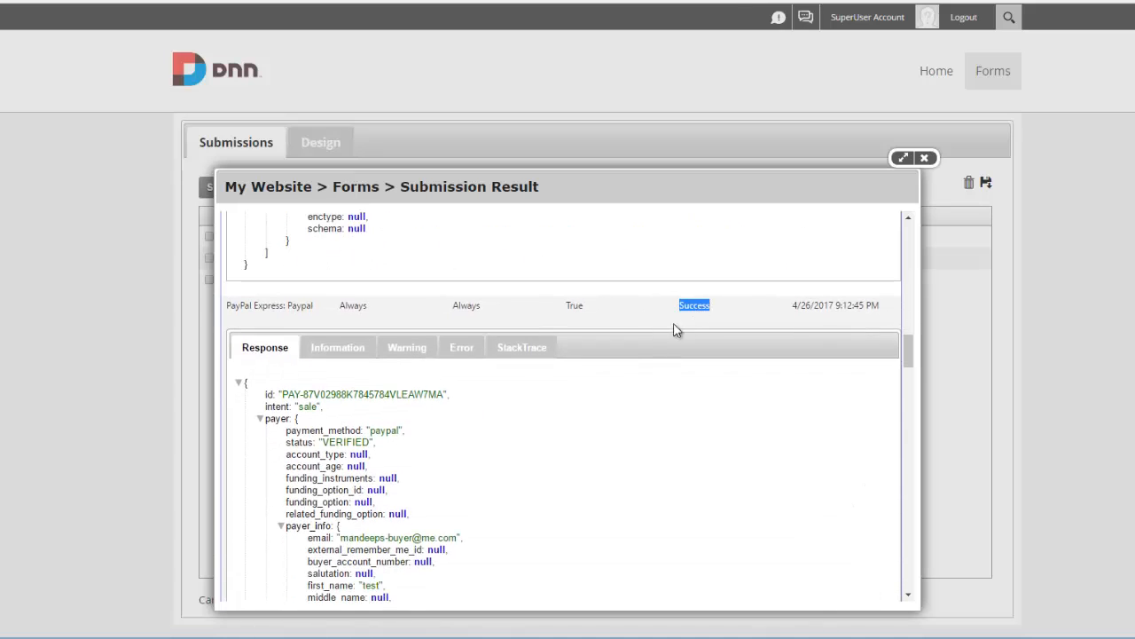
{"action": "scroll", "coordinate": [616, 383], "scroll_direction": "down", "scroll_amount": 15}
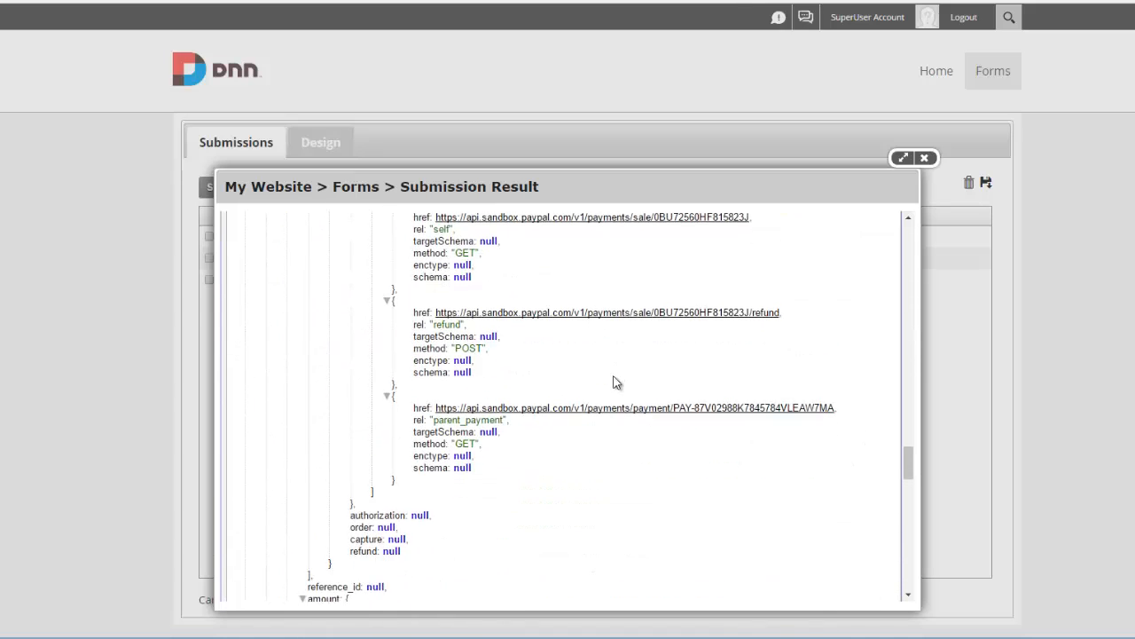
{"action": "scroll", "coordinate": [617, 382], "scroll_direction": "down", "scroll_amount": 15}
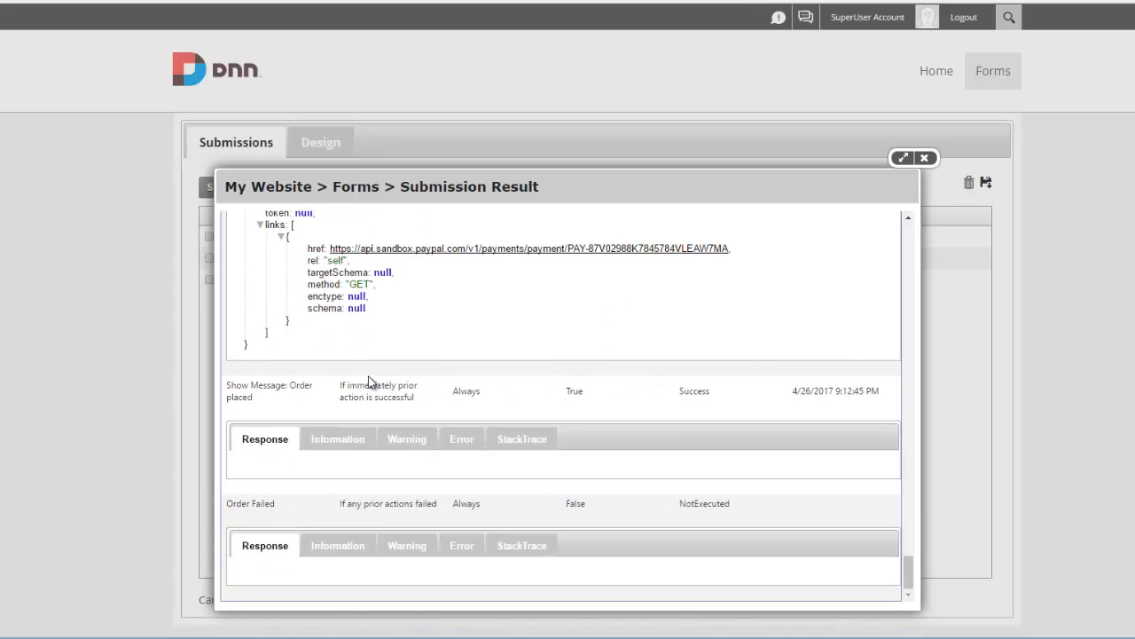
{"action": "double_click", "coordinate": [692, 391]}
{"action": "double_click", "coordinate": [723, 504]}
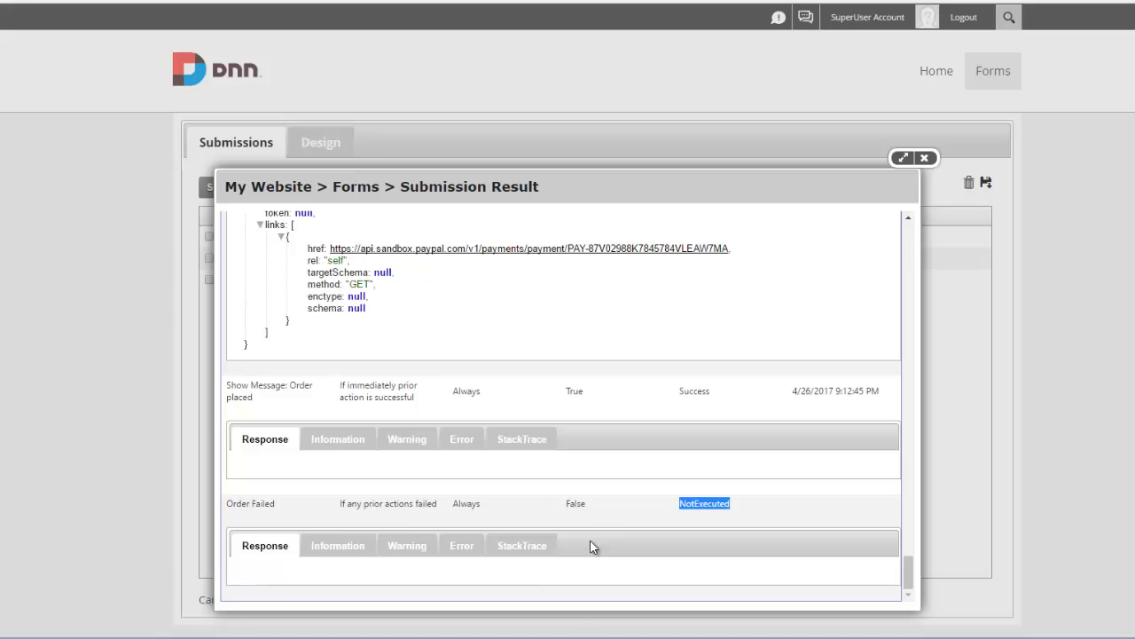
{"action": "left_click", "coordinate": [922, 160]}
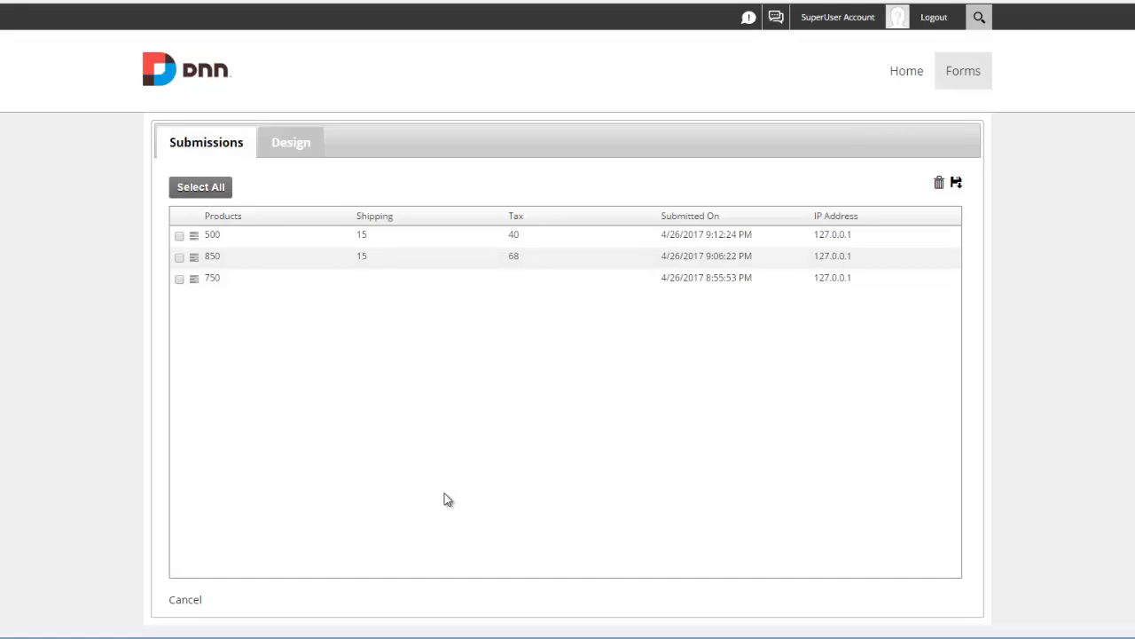